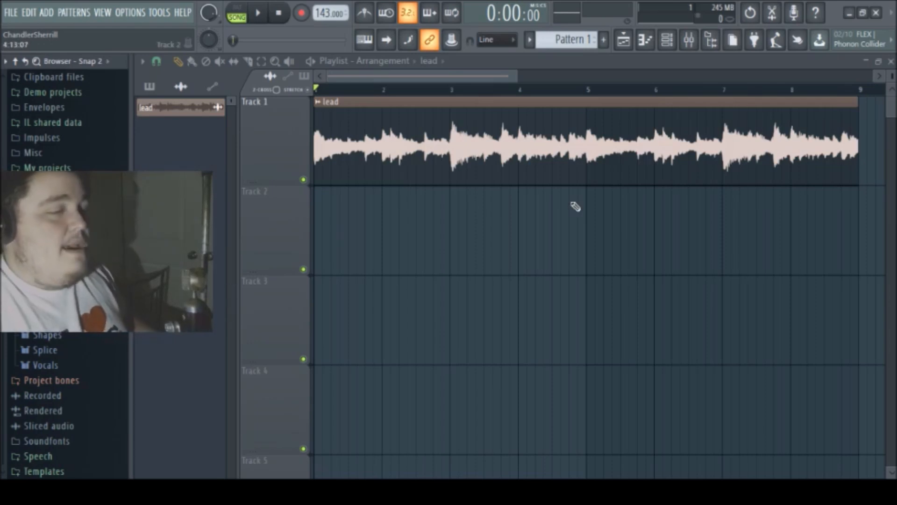
Step: With the lead playing, shape band 1 of its Fruity parametric EQ 2 into a steep low cut that removes the bass
left_click(672, 42)
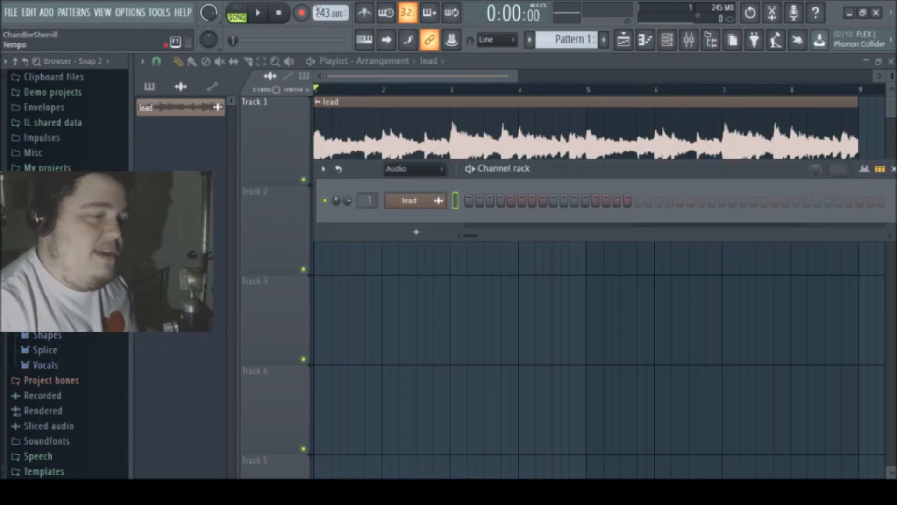
left_click(260, 15)
left_click(690, 40)
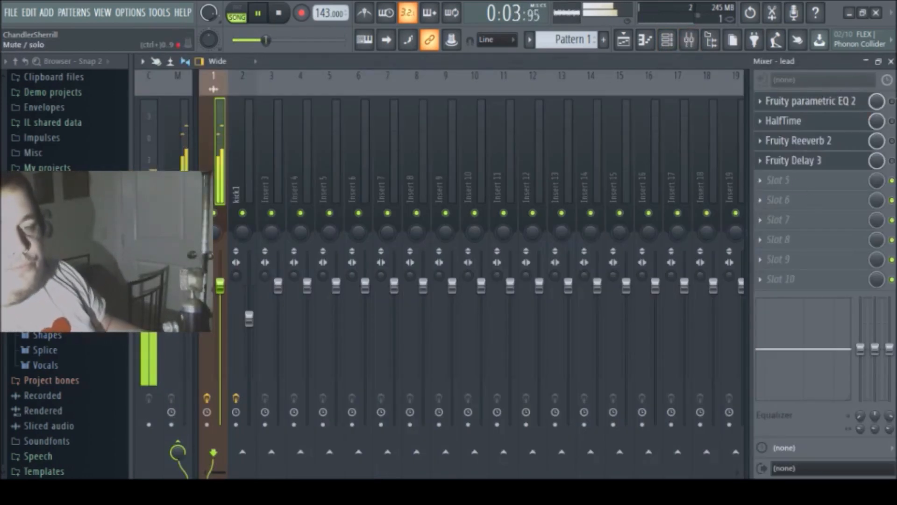
left_click(811, 101)
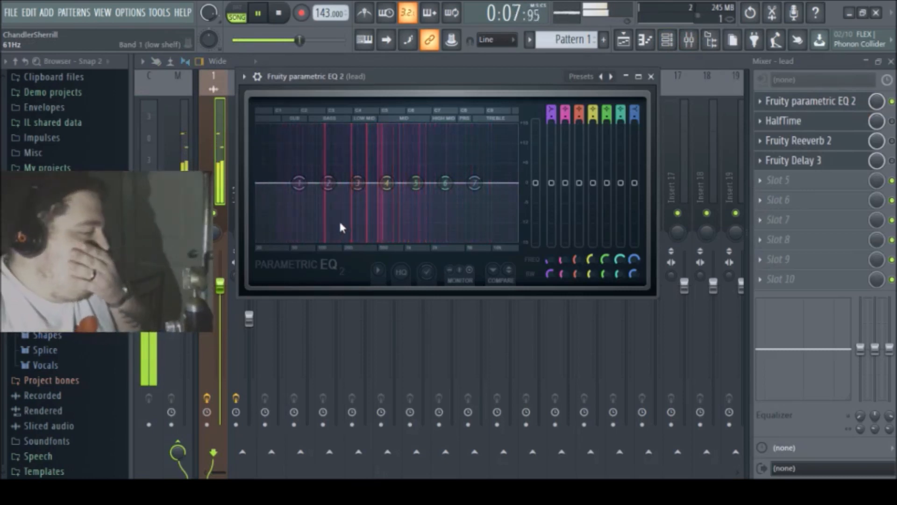
left_click(355, 251)
left_click_drag(548, 116, 548, 105)
left_click_drag(550, 273, 549, 249)
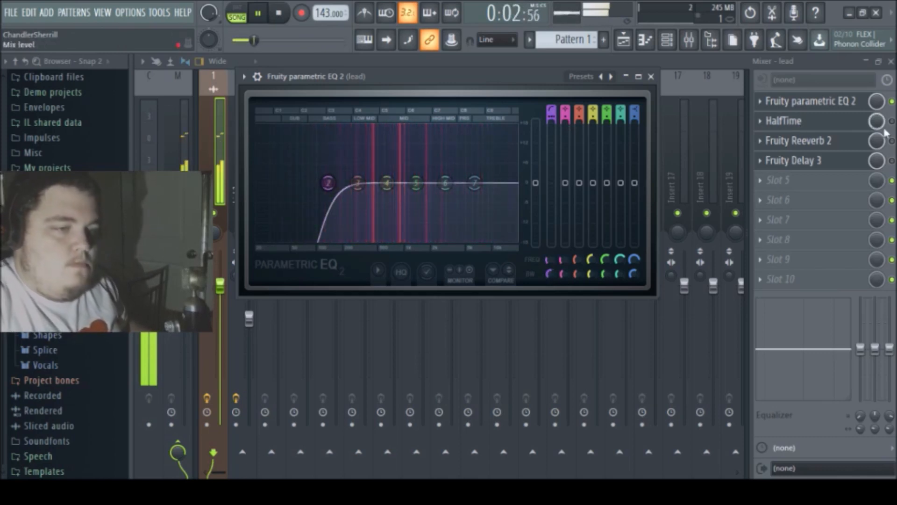
Step: Enable HalfTime on the lead's mixer track and lower its mix to 31% while listening to the loop
left_click(785, 121)
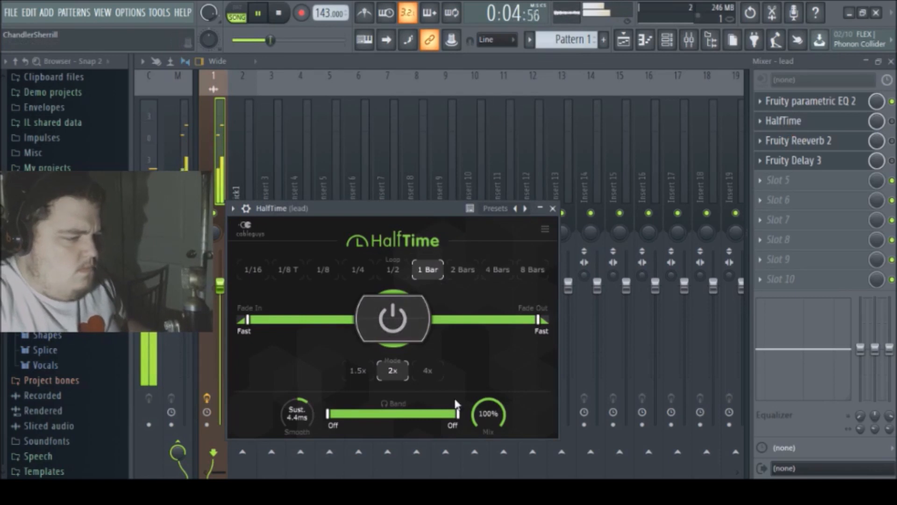
left_click_drag(483, 411, 483, 451)
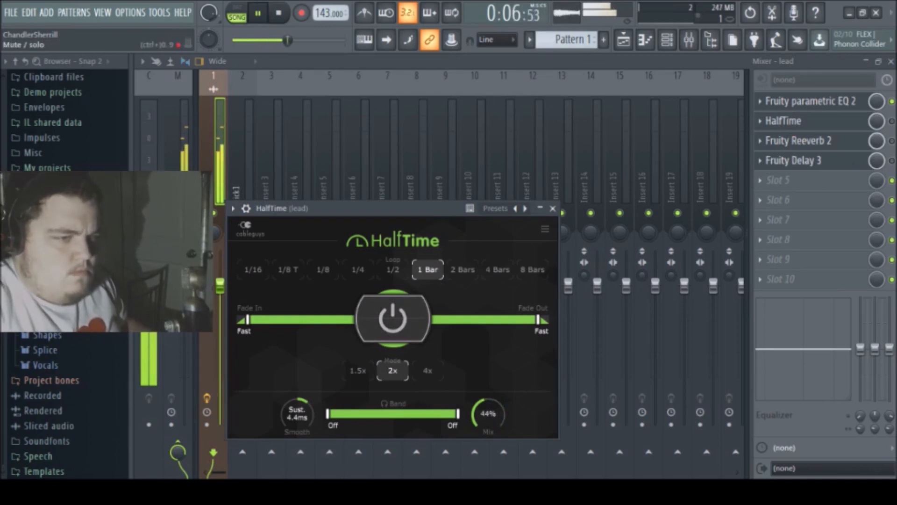
left_click(892, 121)
left_click(814, 125)
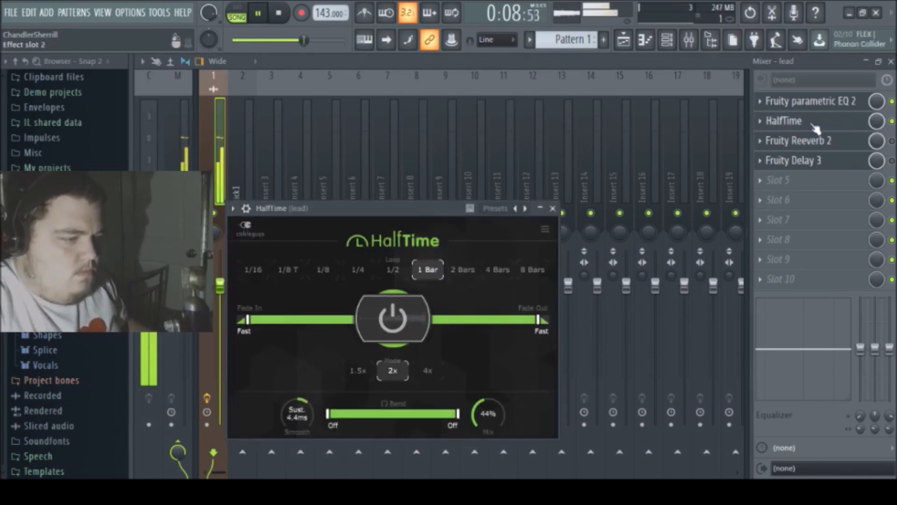
left_click_drag(490, 401, 490, 404)
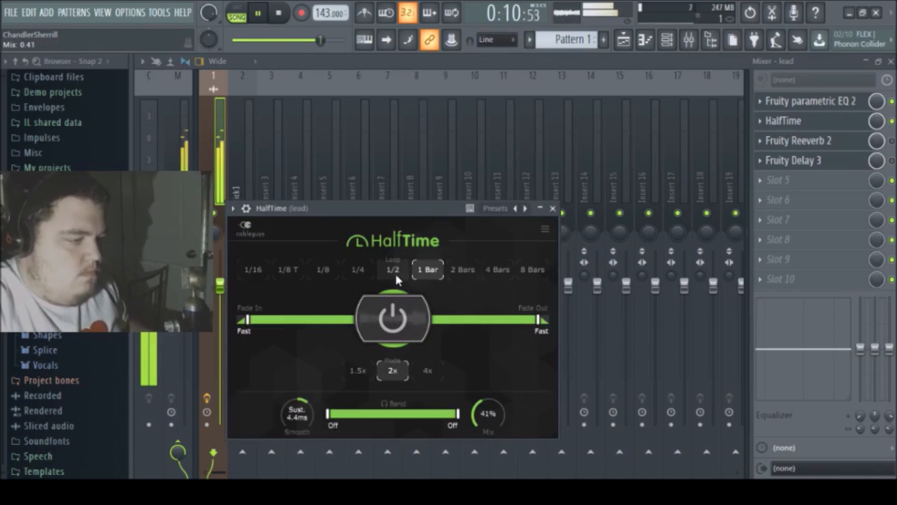
left_click_drag(490, 403, 490, 410)
key("space")
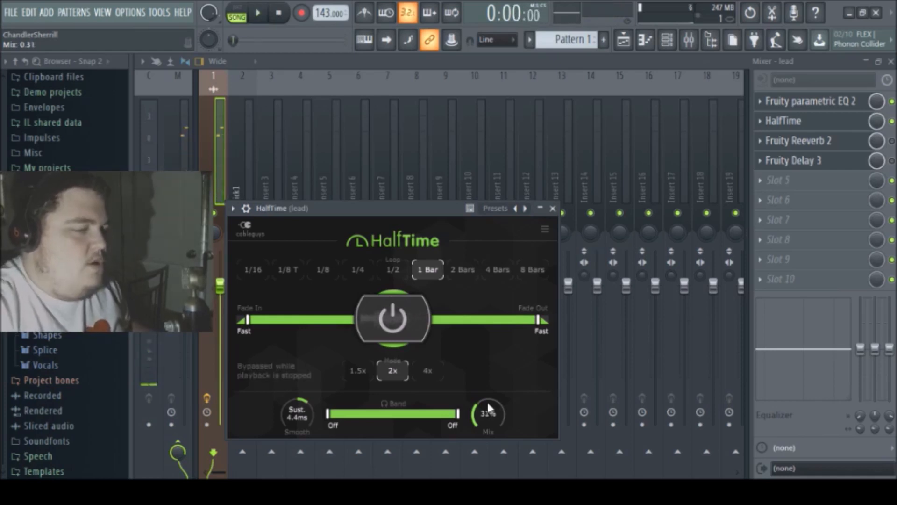
Step: Set HalfTime's fade in and fade out on the lead to 1/16 each
left_click(799, 101)
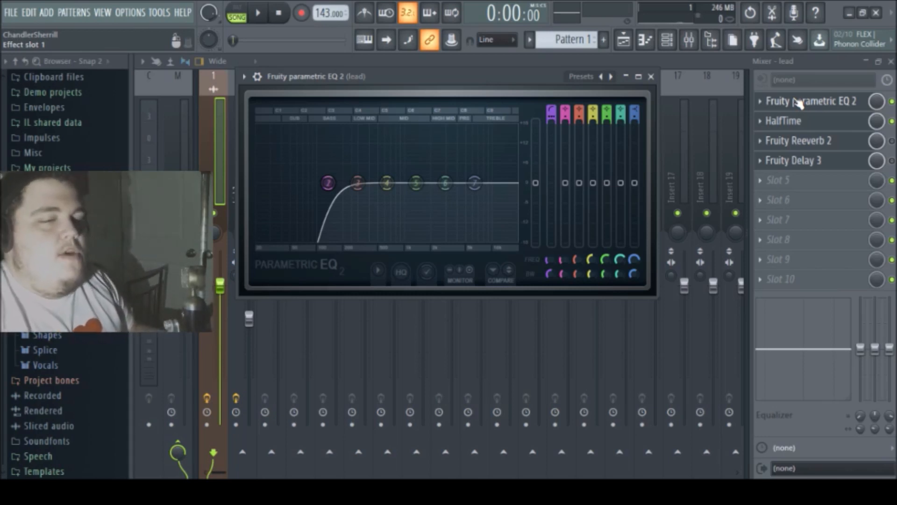
left_click(795, 121)
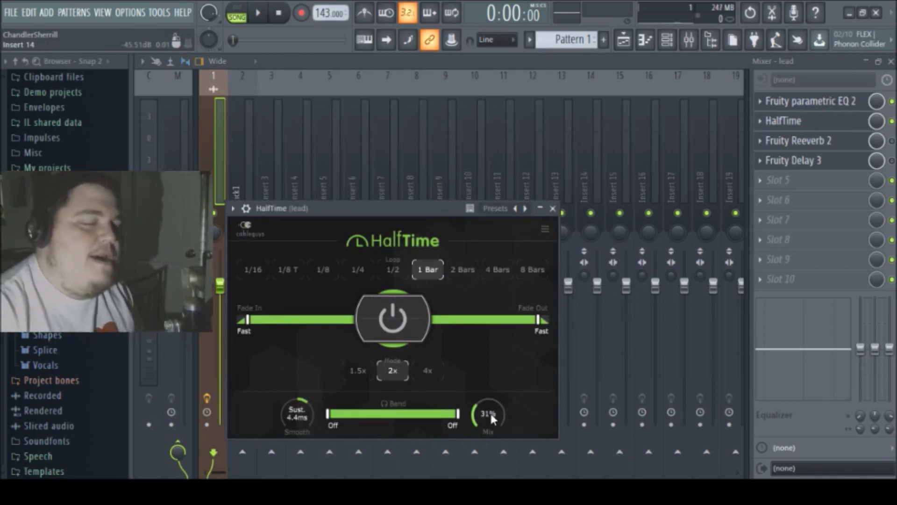
left_click_drag(248, 319, 259, 320)
left_click_drag(537, 320, 527, 320)
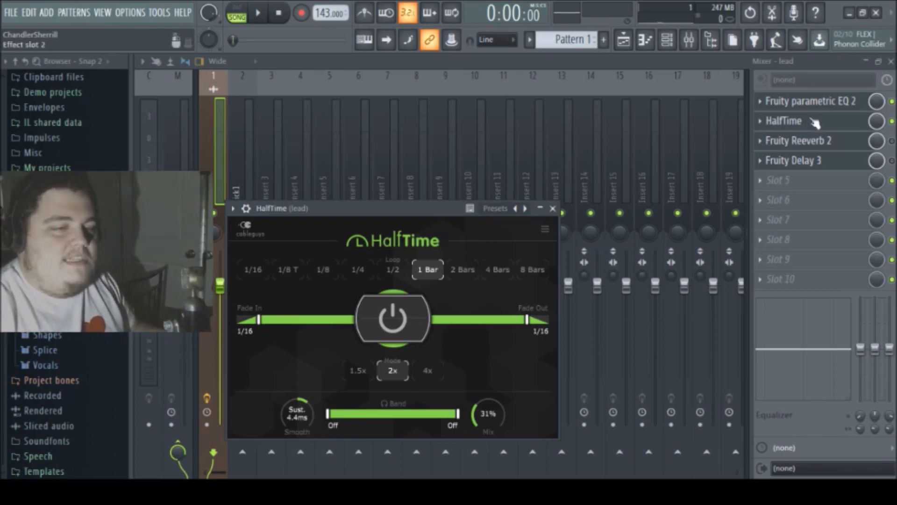
Step: Enable Fruity Reeverb 2 on the lead, give it a larger room, and set its wet level to 65%
left_click(892, 141)
left_click(846, 147)
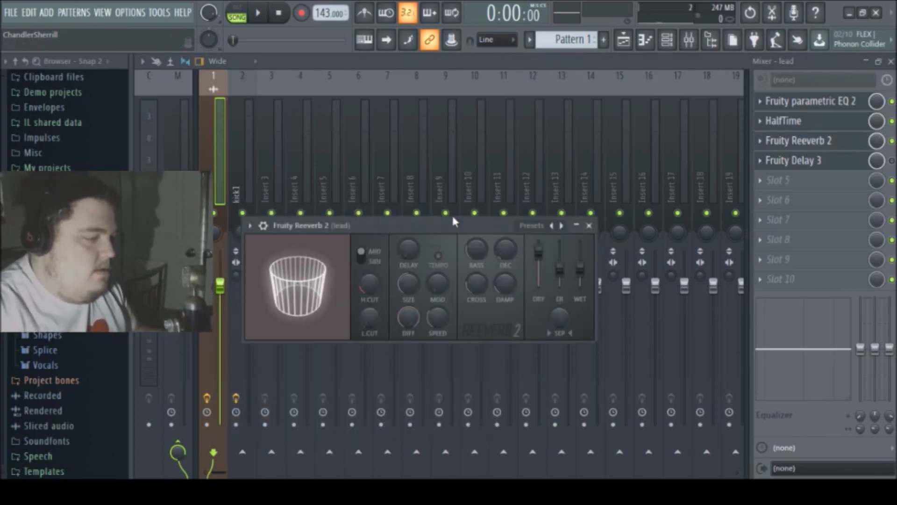
key("space")
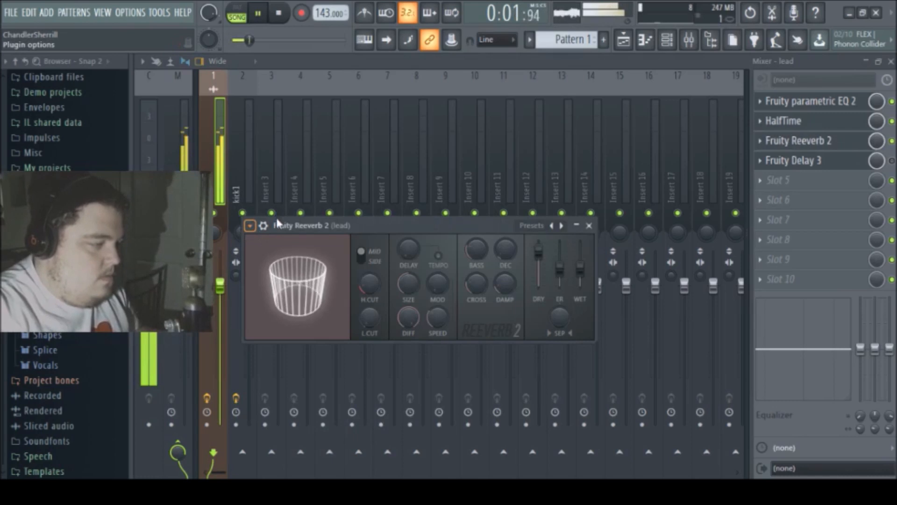
key("space")
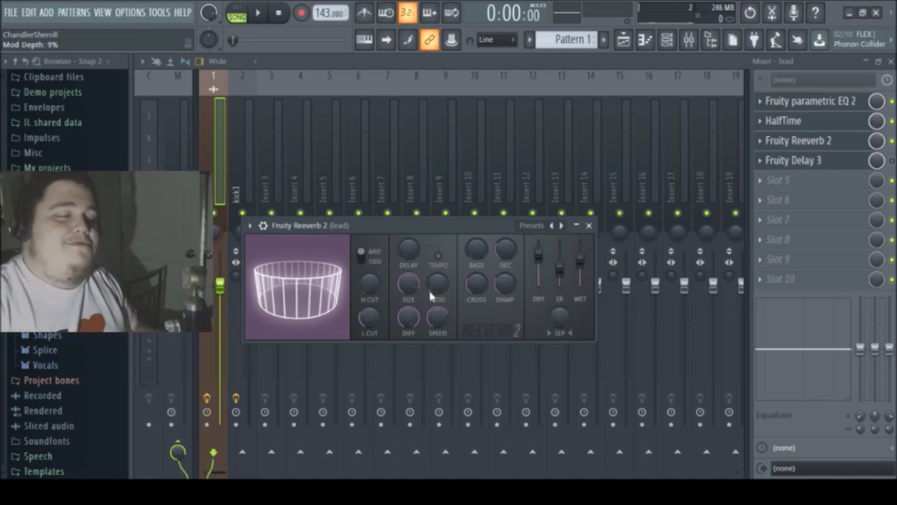
key("space")
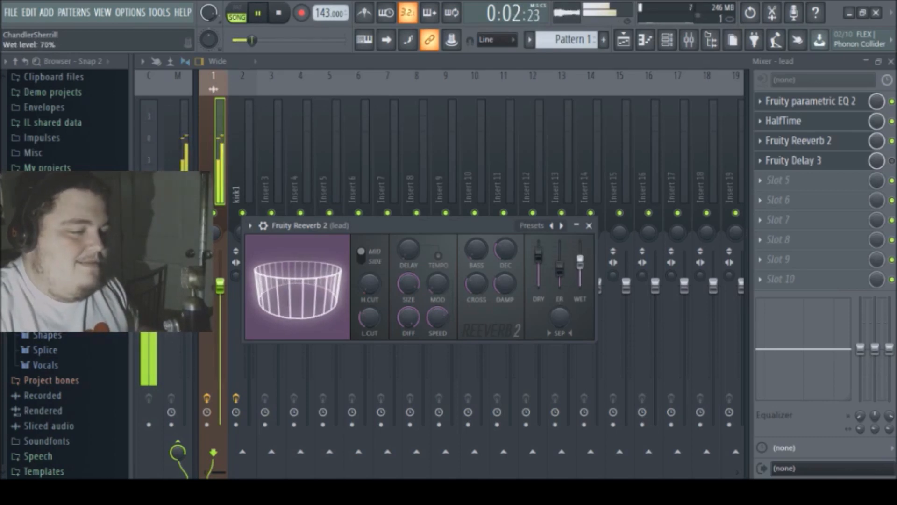
left_click_drag(579, 258, 580, 265)
key("space")
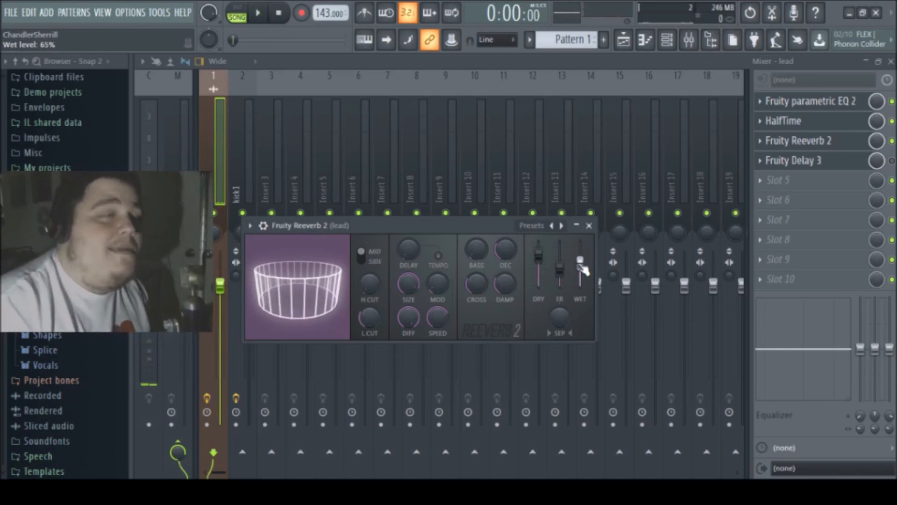
Step: Set Fruity Delay 3 on the lead to a tempo-synced stereo delay with 9.4% input wet, and audition it
key("space")
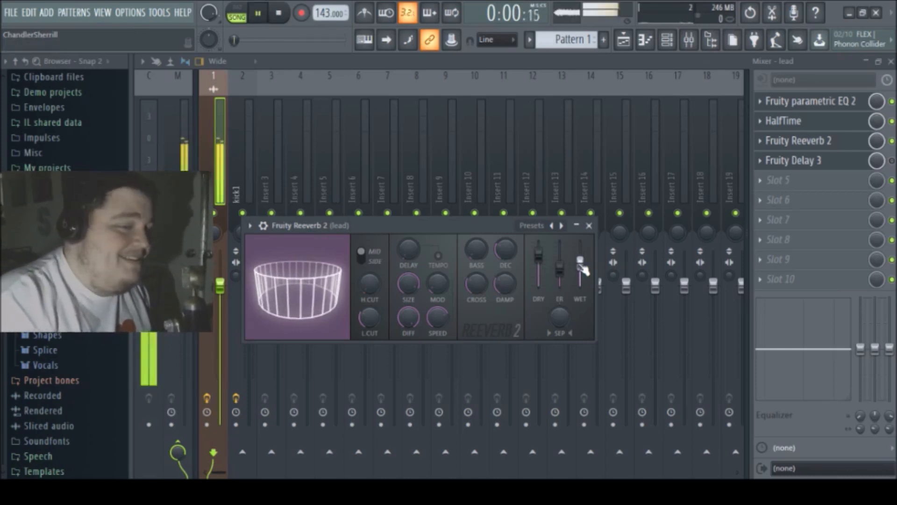
left_click(809, 160)
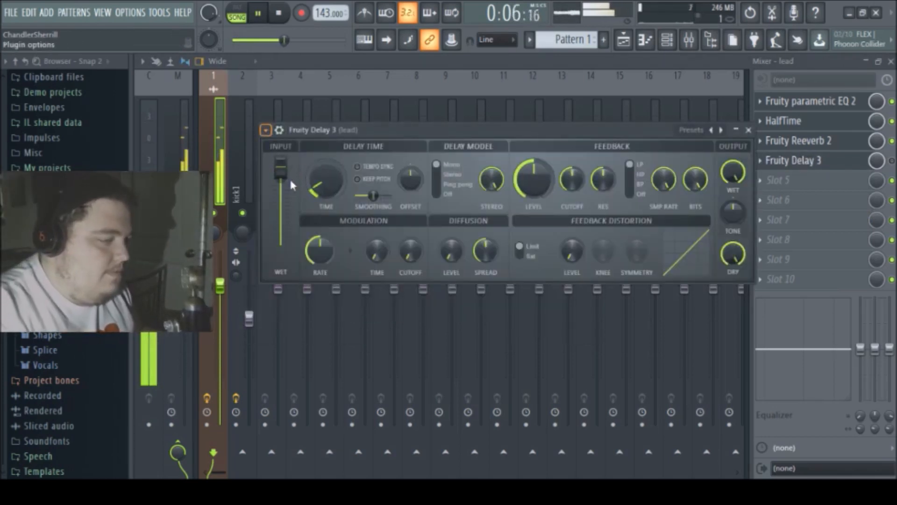
key("ctrl+z")
key("space")
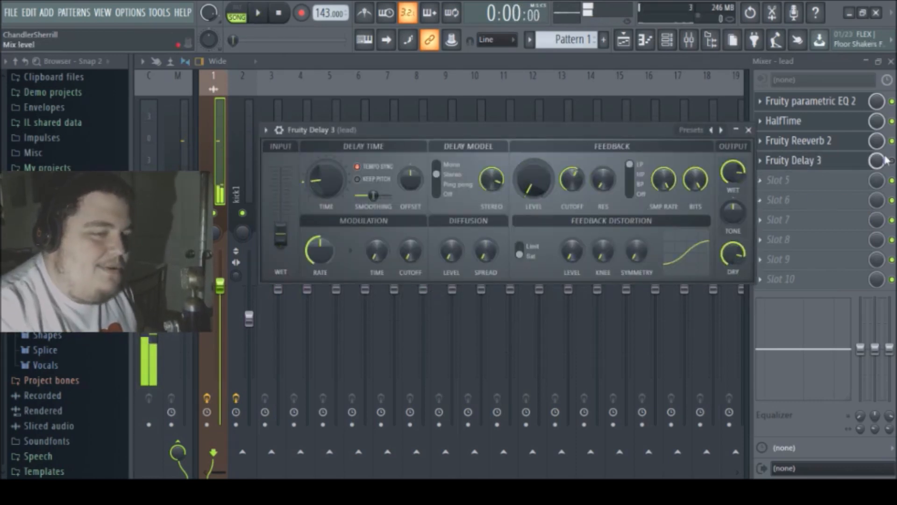
key("Escape")
left_click(775, 160)
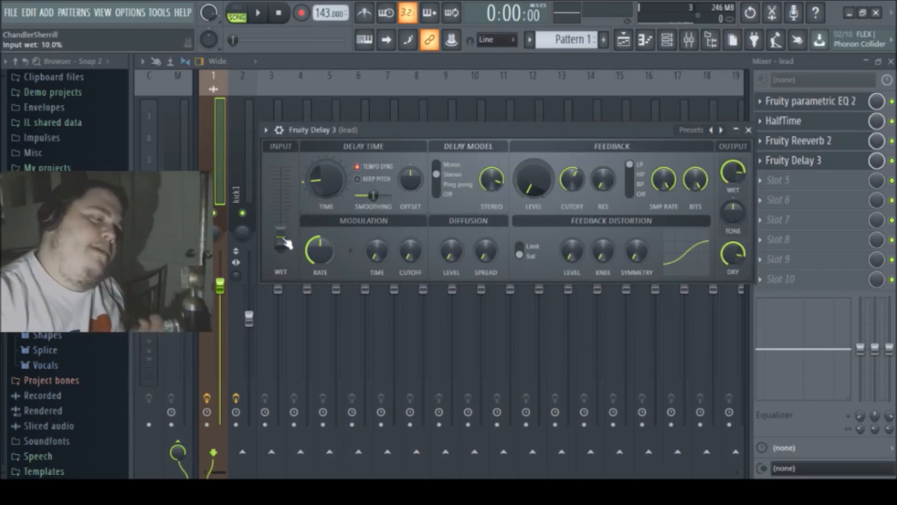
left_click_drag(281, 238, 281, 239)
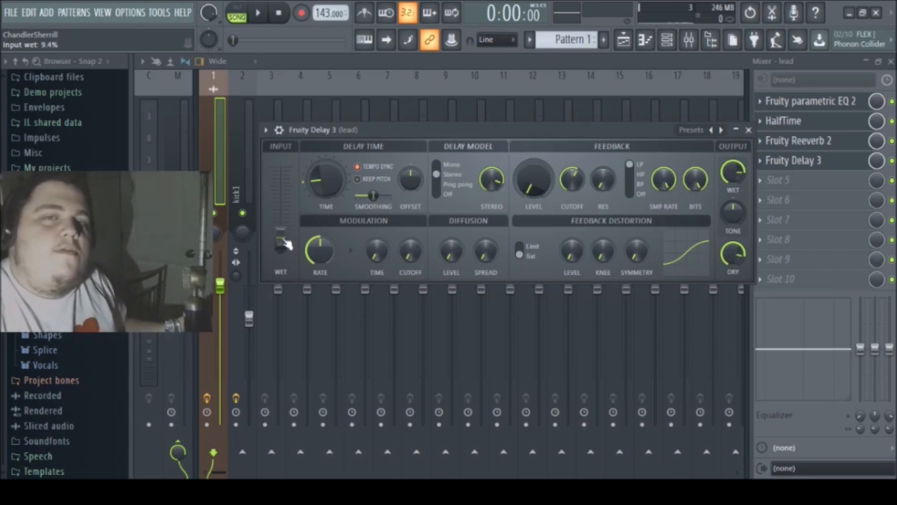
key("space")
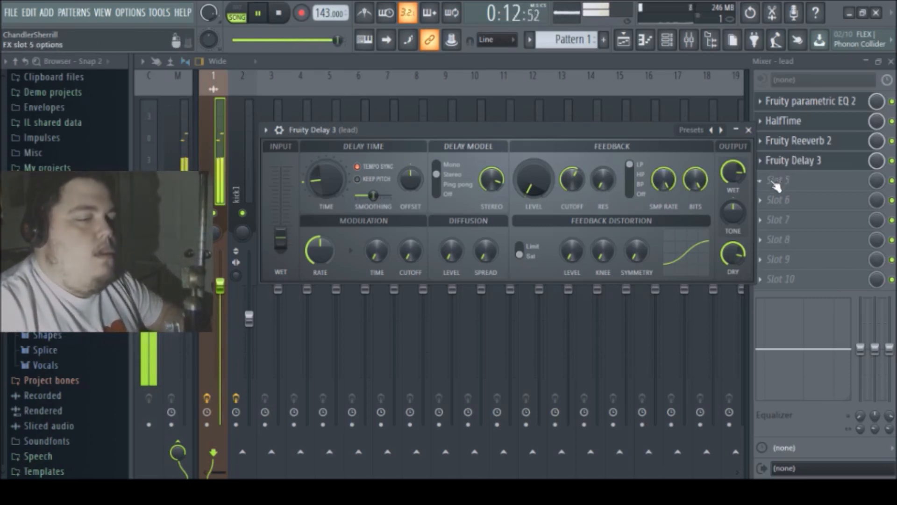
Step: Add the NA LoFi effect to slot 5 of the lead's mixer track and collapse the browser's Packs folder
left_click(772, 184)
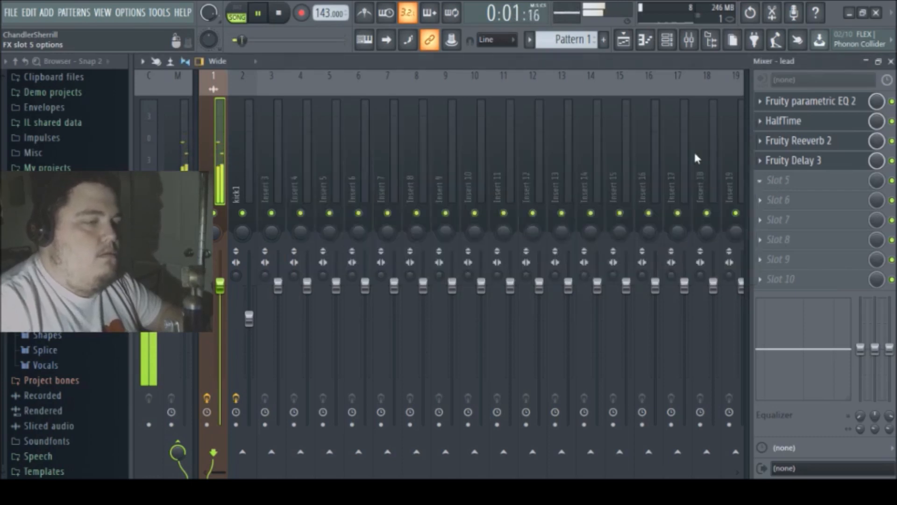
left_click(613, 16)
key("space")
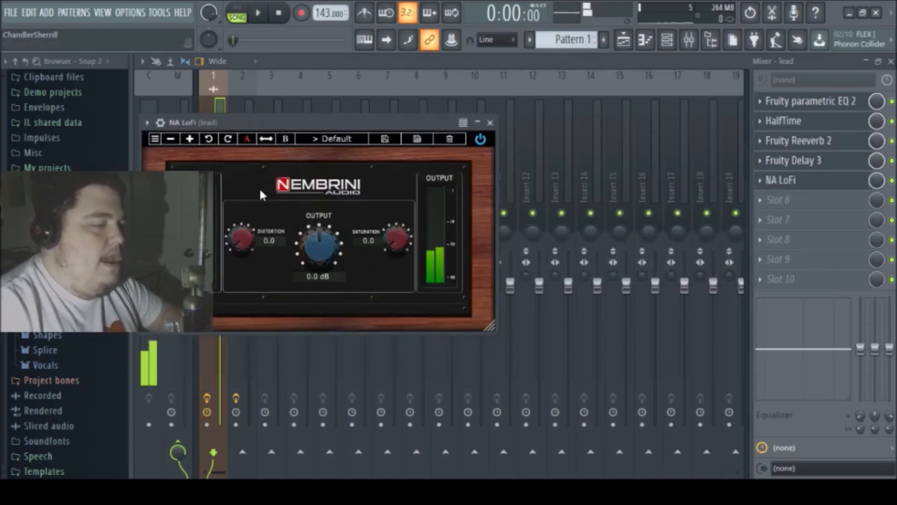
left_click_drag(271, 120, 378, 134)
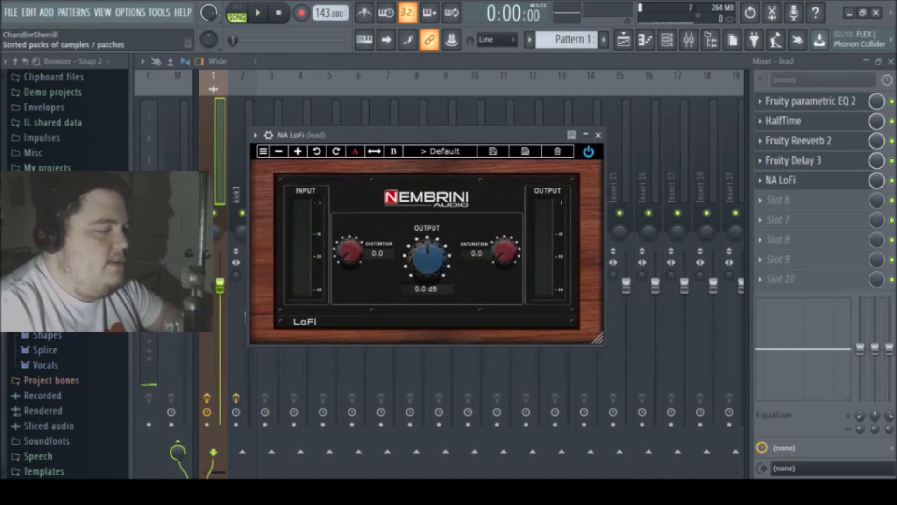
left_click(38, 198)
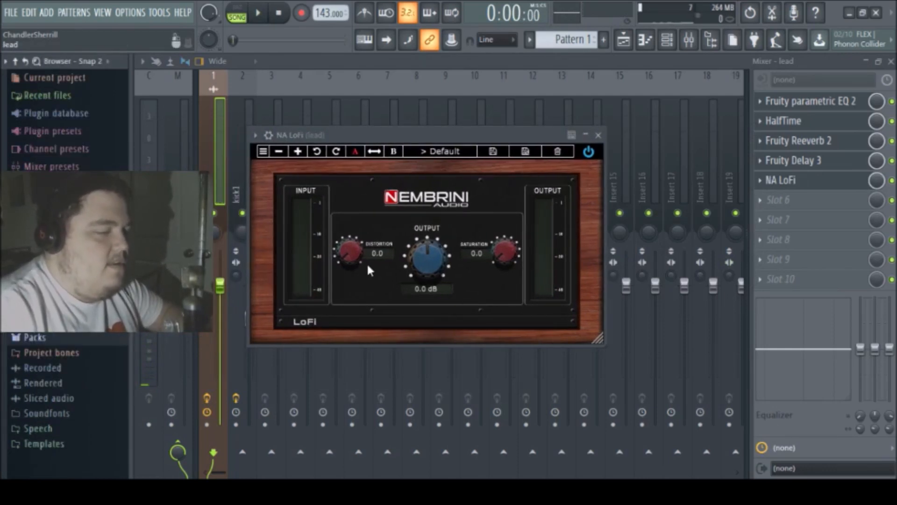
Step: Set NA LoFi's distortion to 0.2, saturation to 0.2 and output to -5.2 dB, and audition the lead
scroll(351, 253, "up", 1)
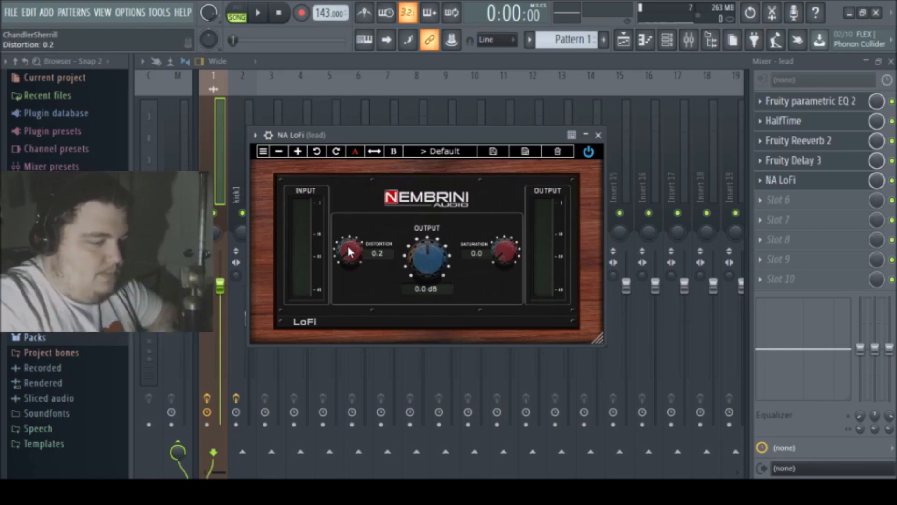
scroll(499, 254, "up", 2)
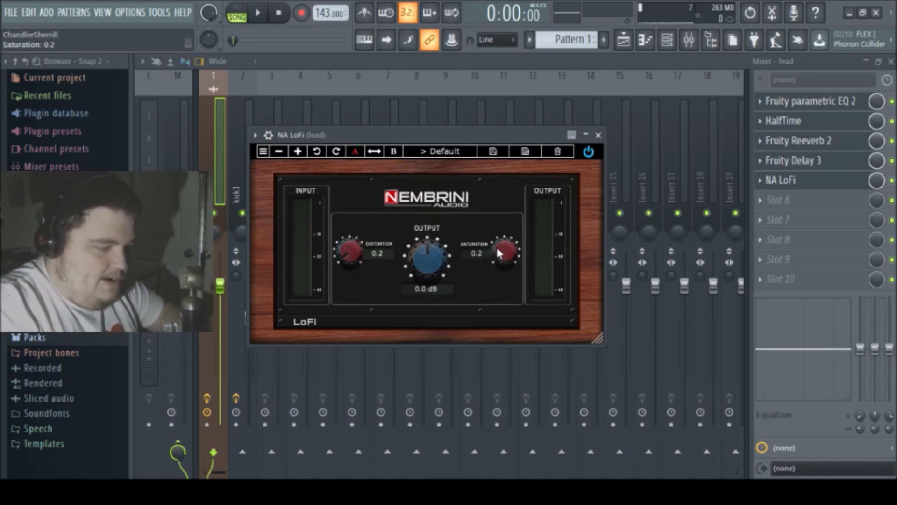
scroll(422, 254, "down", 2)
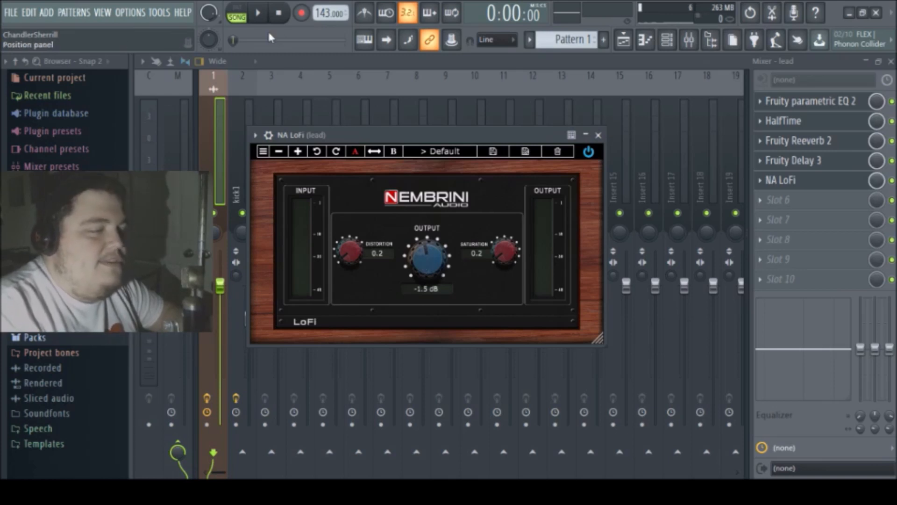
key("space")
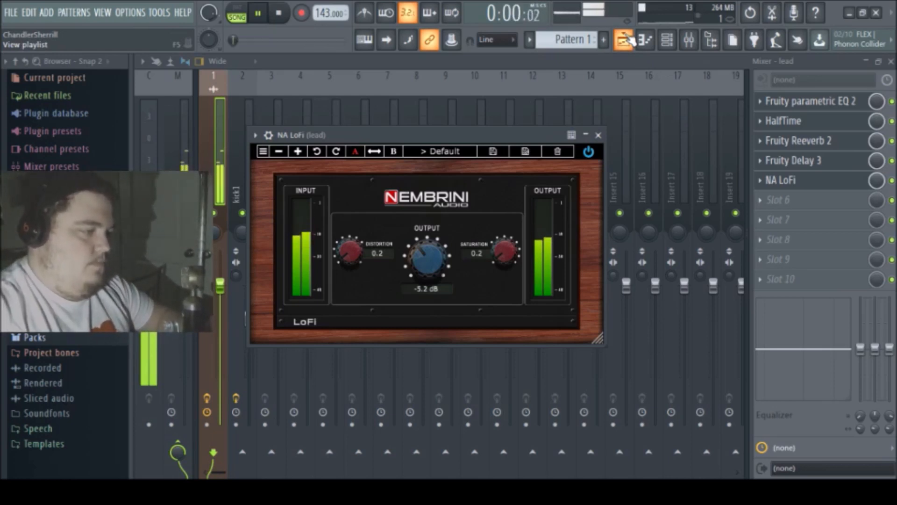
left_click(262, 13)
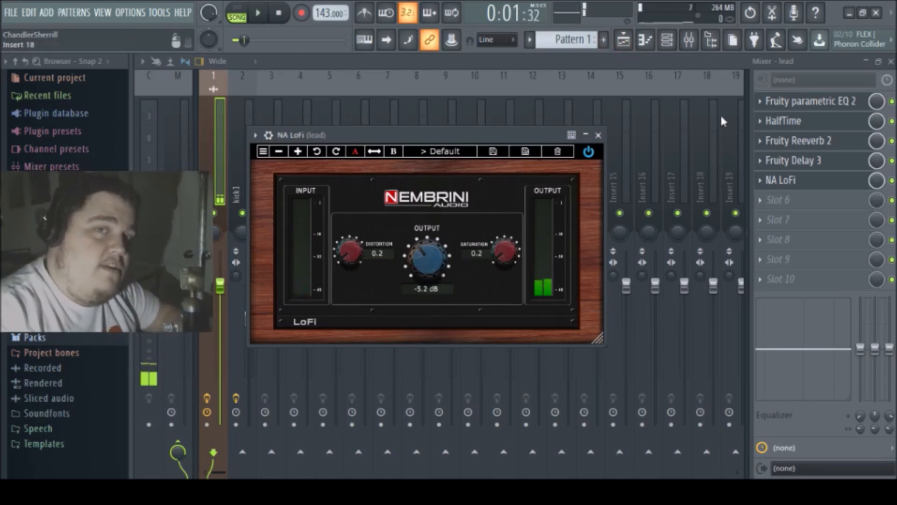
Step: Return to the playlist, list its patterns, and display the channel rack
left_click(666, 42)
left_click(628, 41)
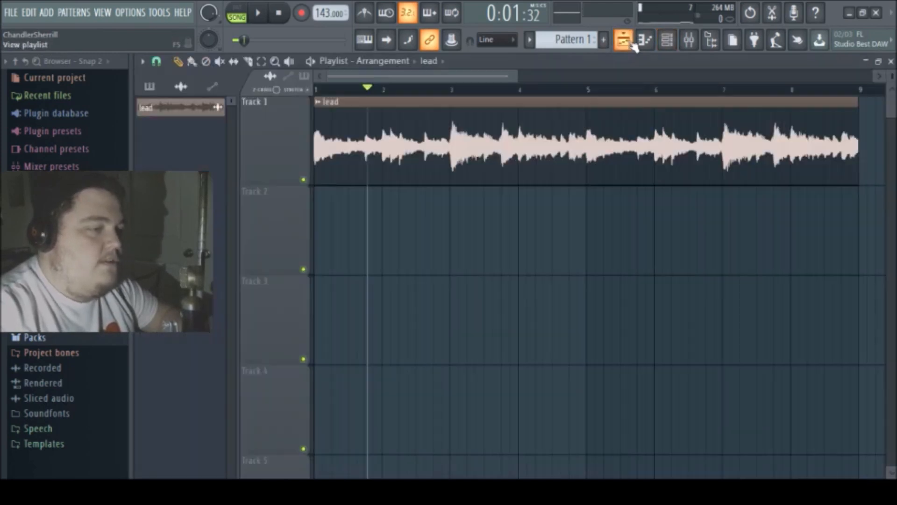
left_click(149, 87)
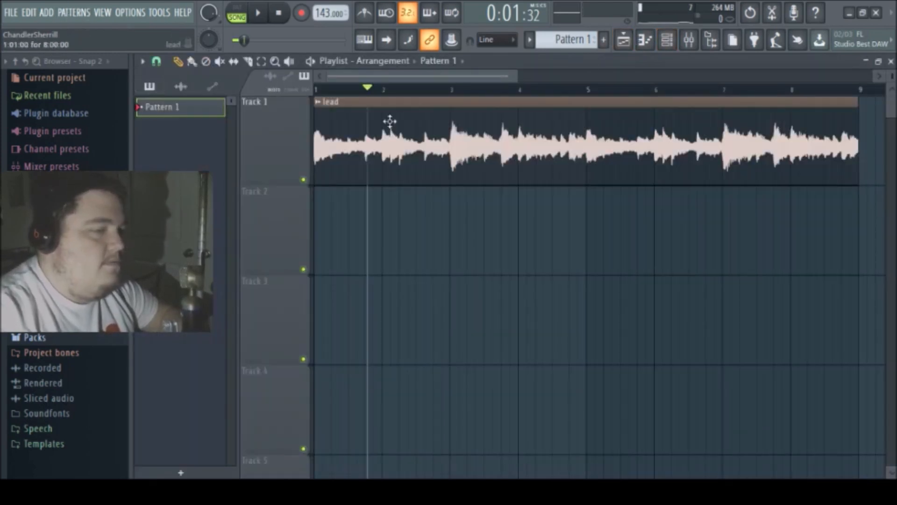
left_click(667, 41)
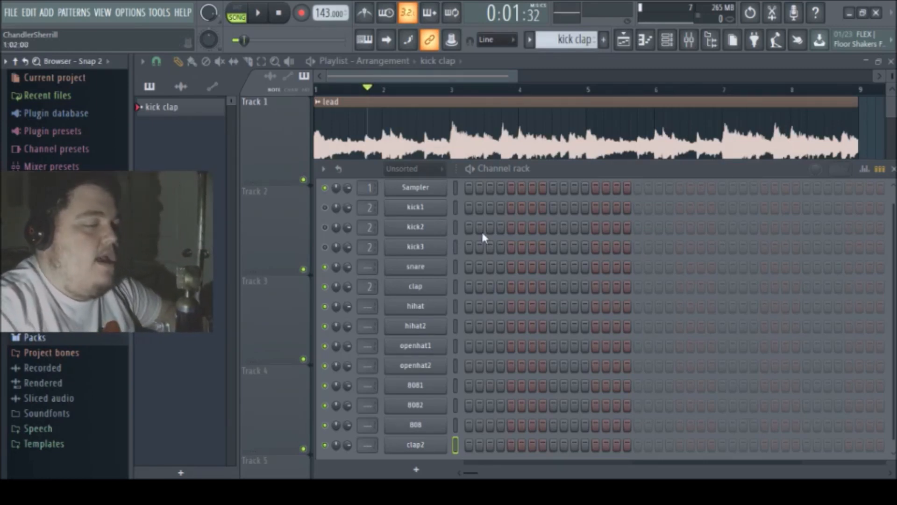
Step: Place a clap on the ninth step of each of the four bars in the kick clap pattern
left_click(553, 283)
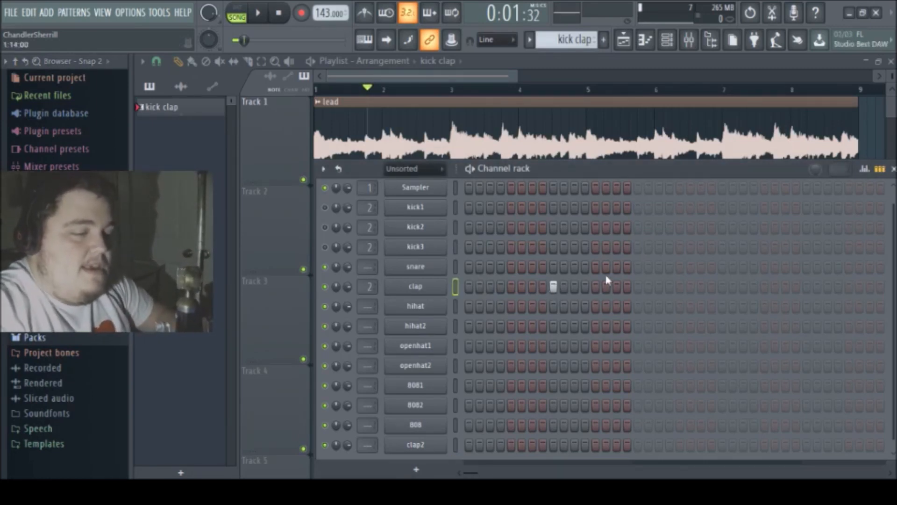
left_click(723, 286)
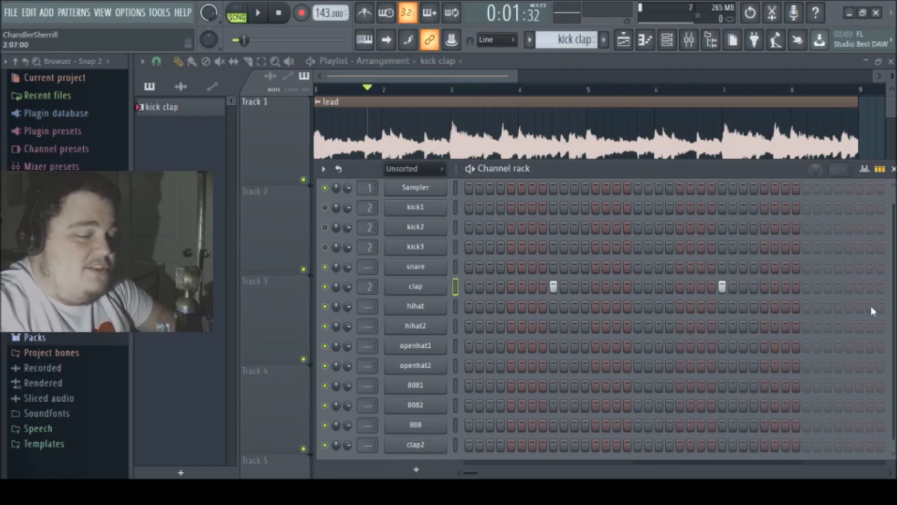
left_click_drag(474, 475, 479, 474)
left_click(732, 287)
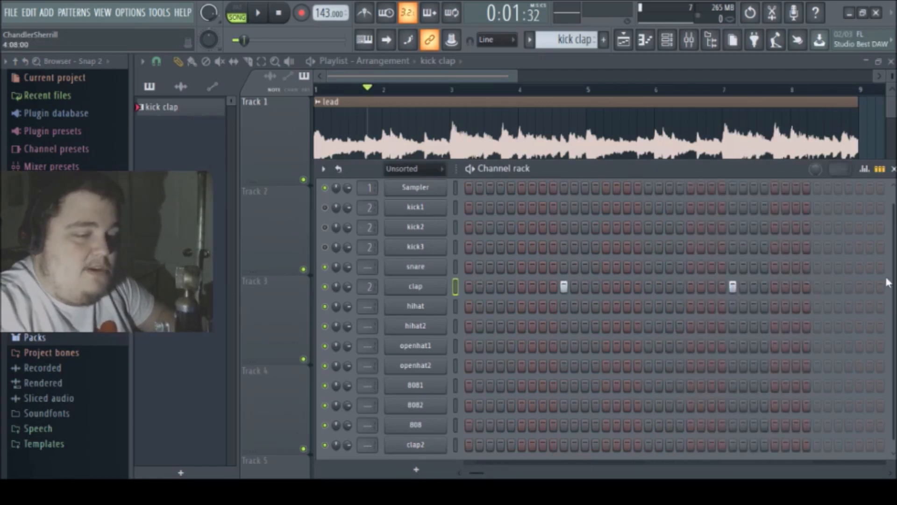
left_click_drag(479, 475, 485, 475)
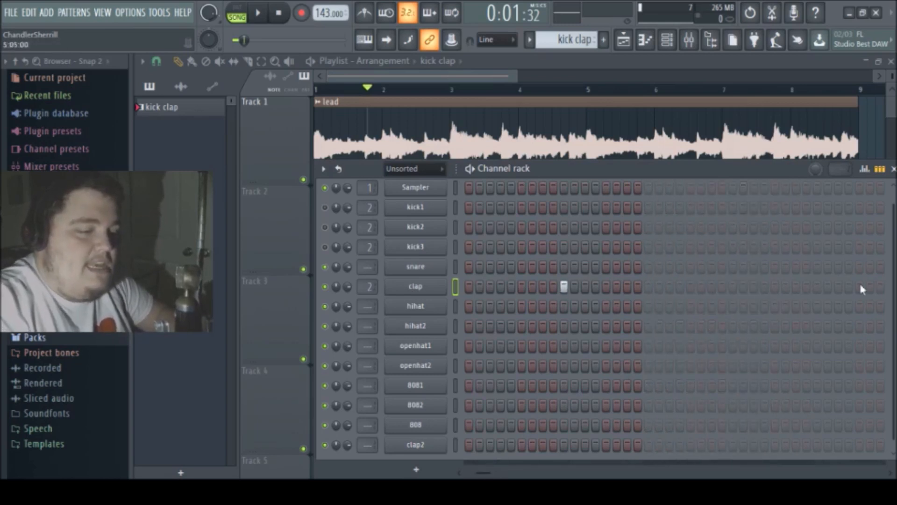
left_click(730, 288)
Step: Paint kick clap clips at bars 9 and 13 on Track 2 and a second lead clip at bar 9 on Track 1
left_click(194, 62)
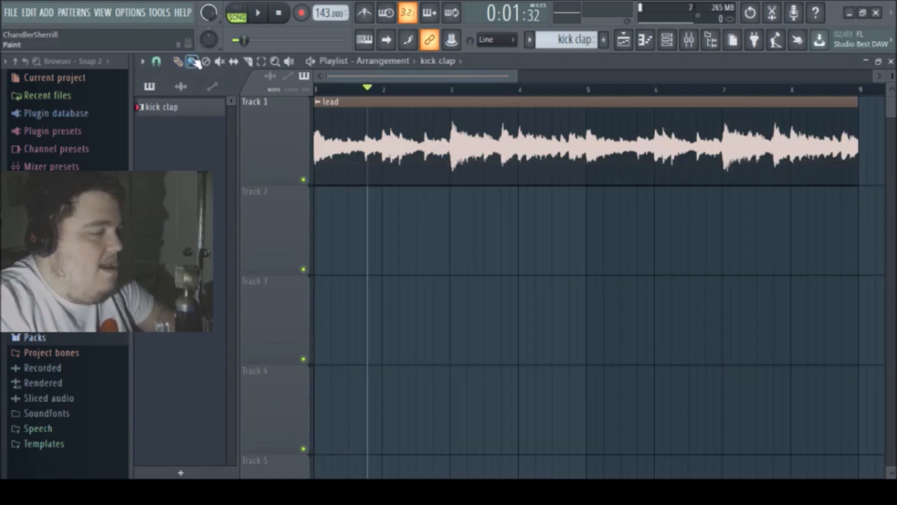
left_click(866, 232)
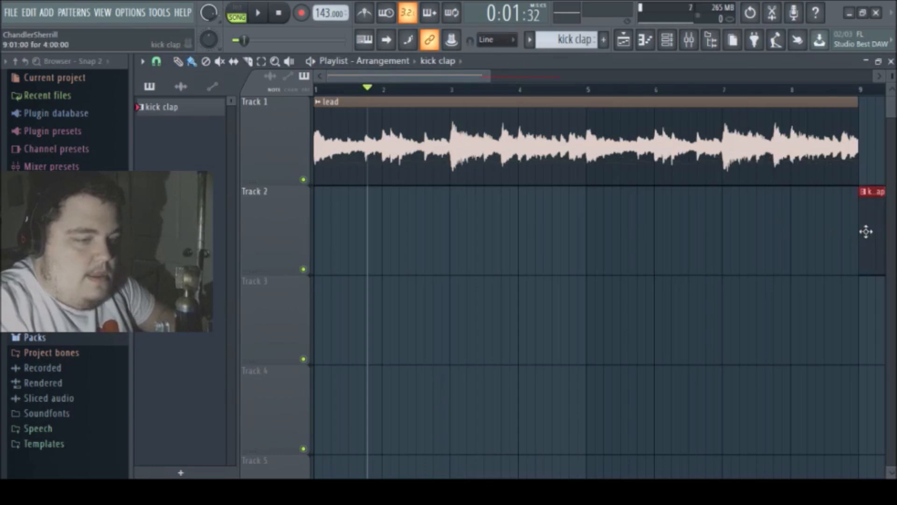
left_click_drag(399, 78, 476, 78)
left_click(482, 104)
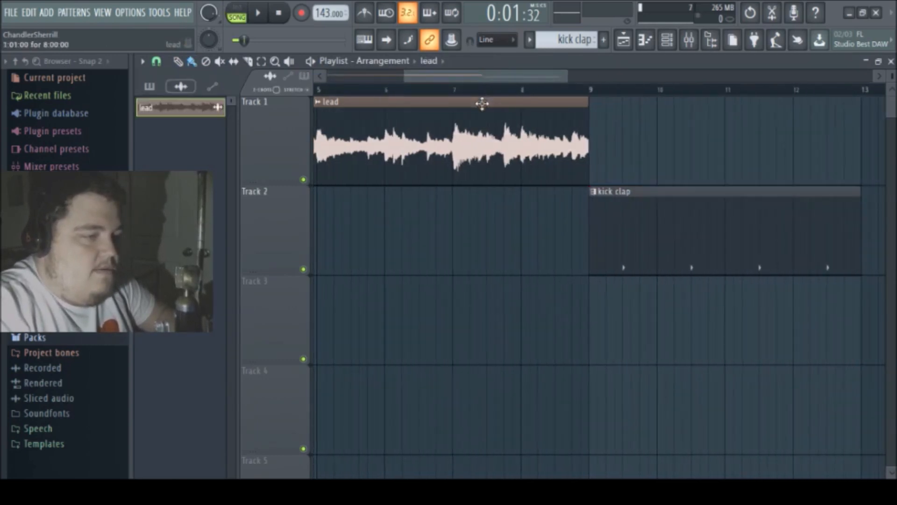
left_click(613, 127)
left_click(846, 217)
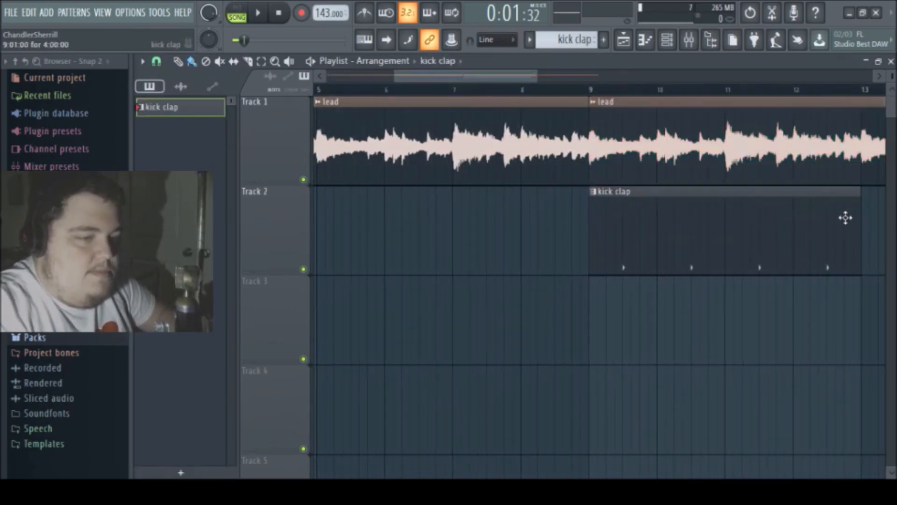
left_click(866, 204)
Step: Fit the arrangement in view, set bars 9 to 16 as the playback selection, and play them with the Draw tool active
left_click(276, 63)
right_click(344, 120)
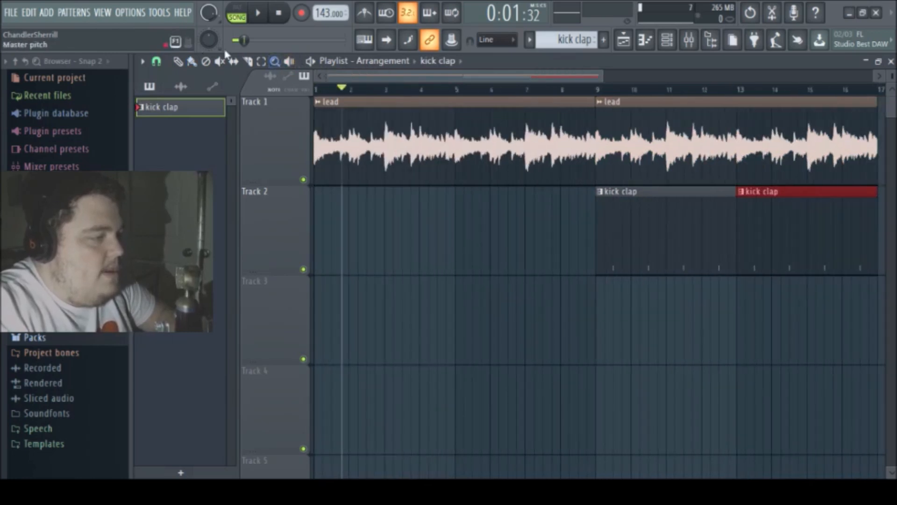
left_click_drag(604, 100, 866, 255)
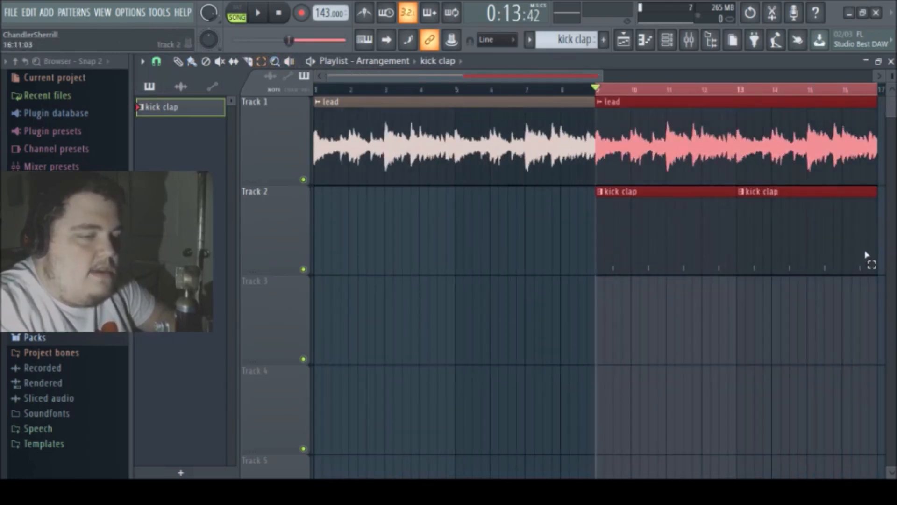
left_click(178, 62)
left_click(385, 117)
key("space")
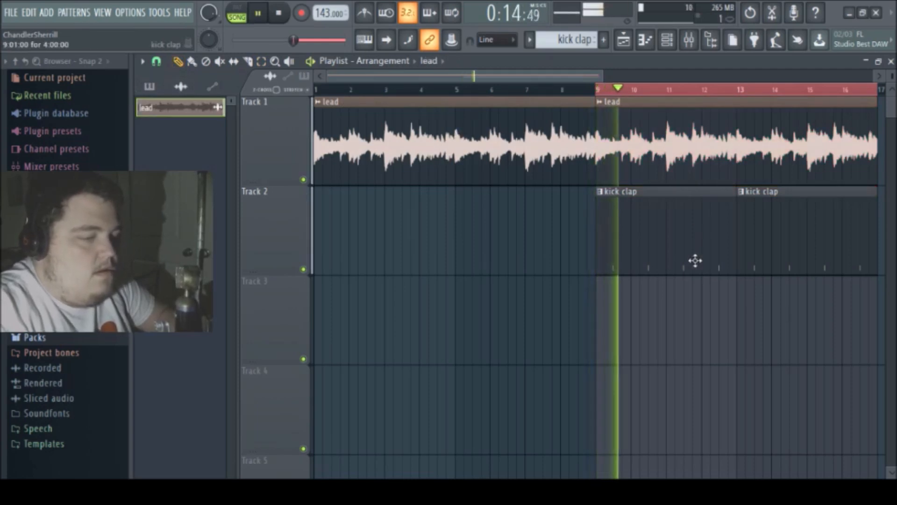
Step: Route the clap channel from the Unsorted channel group to mixer track 3
left_click(679, 244)
left_click(667, 41)
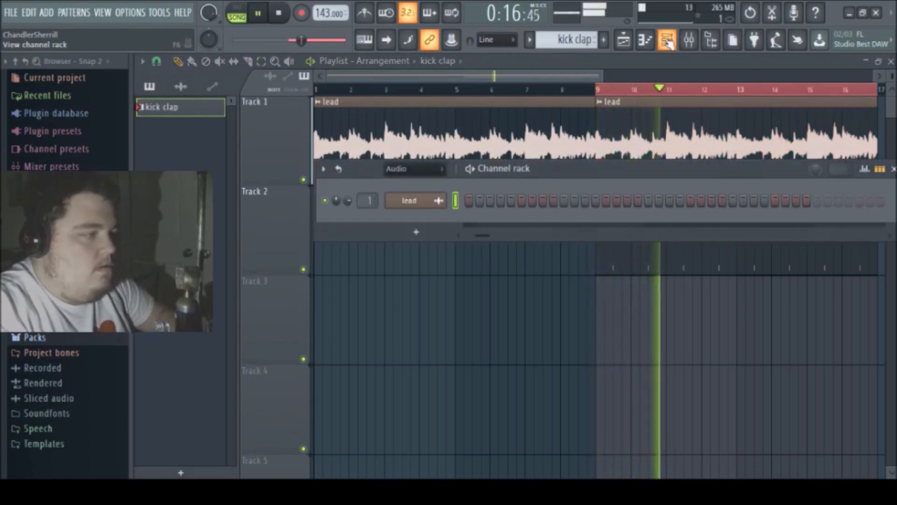
key("Page_Down")
left_click(456, 298)
left_click(689, 44)
key("space")
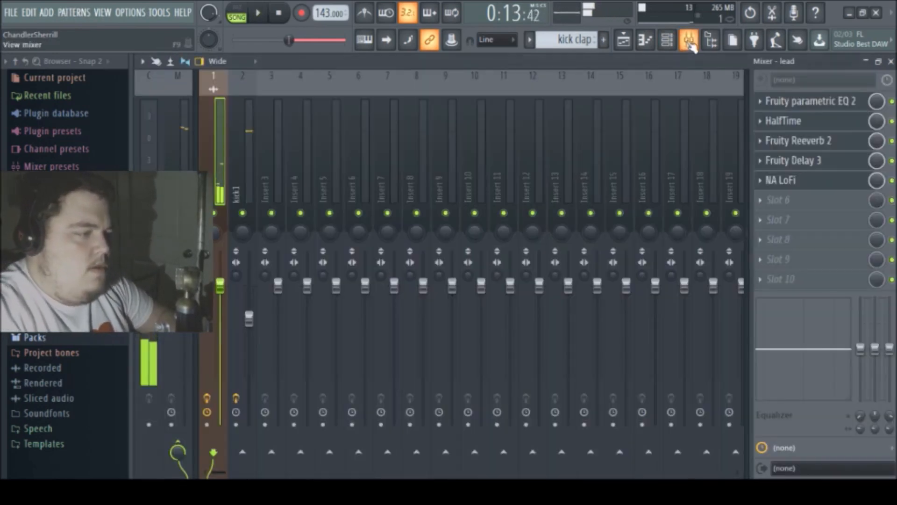
left_click(273, 162)
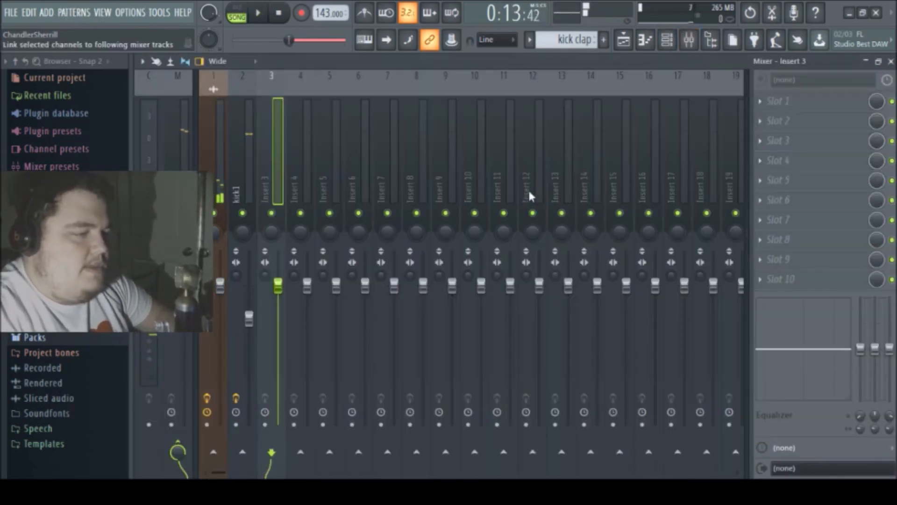
left_click(291, 160)
left_click(269, 166)
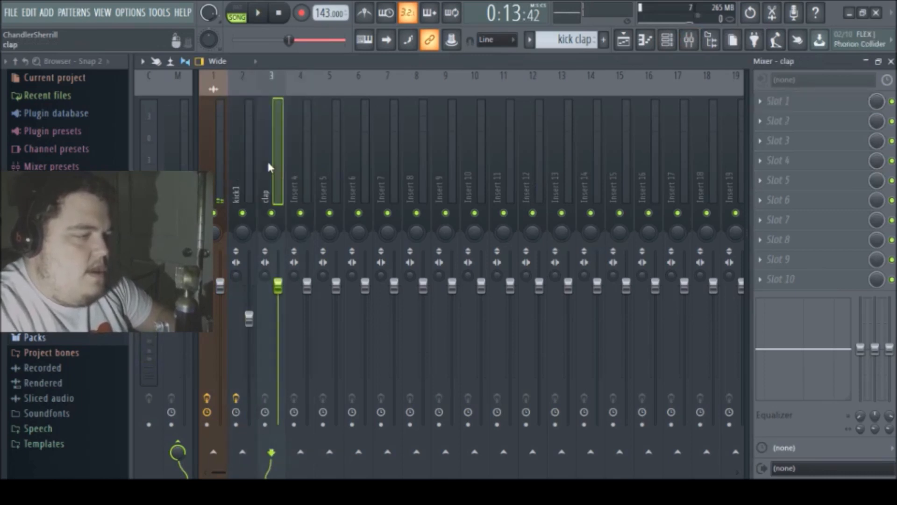
Step: Add Sausage Fattener to the clap's mixer track with fatness at 15% and color at 5%
left_click(498, 289)
left_click_drag(363, 219, 341, 178)
left_click_drag(544, 245, 529, 228)
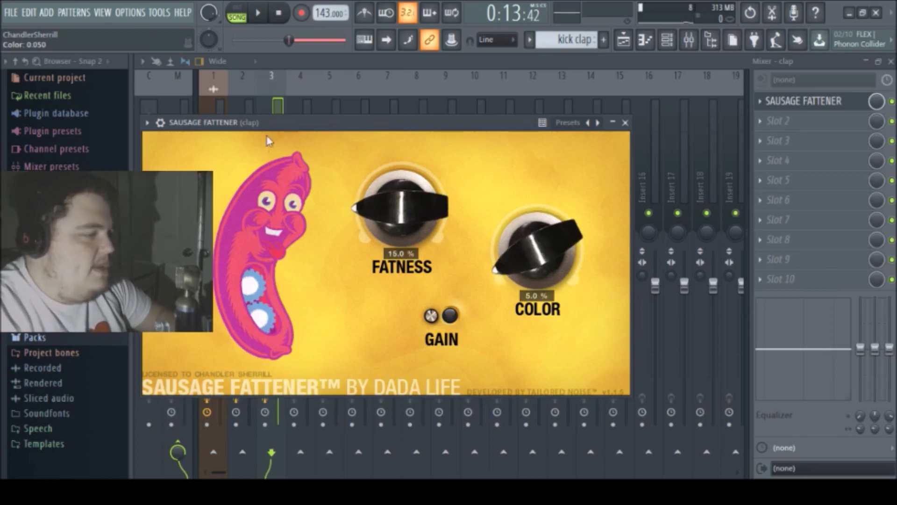
key("Escape")
Step: Lower the clap's mixer level to -5.6 dB, then nudge it slightly lower during playback
left_click_drag(278, 284, 278, 319)
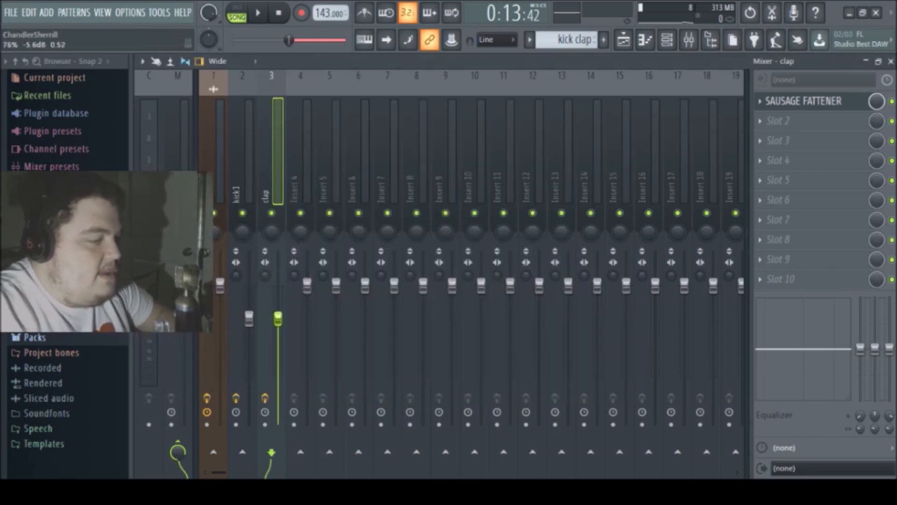
key("space")
left_click_drag(278, 319, 278, 323)
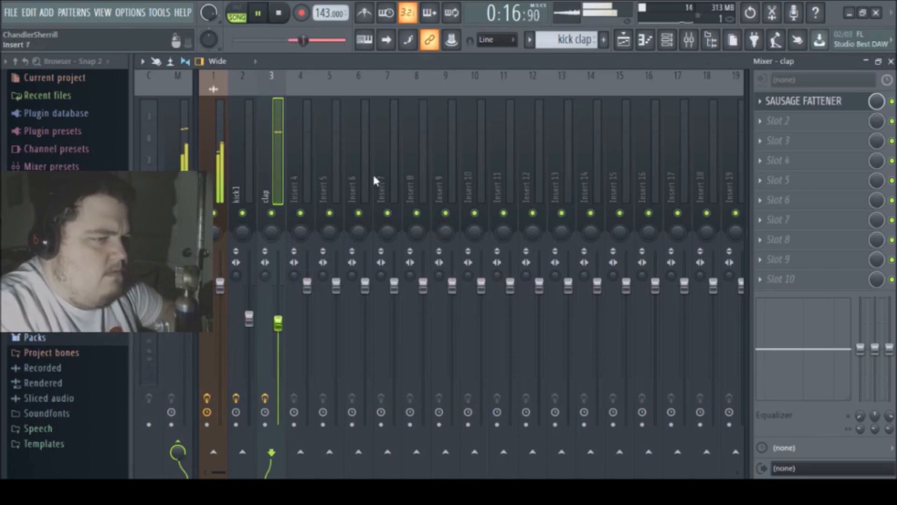
Step: Select kick1's mixer track, unmute the kick1 channel and place a kick on the pattern's first step
left_click(668, 40)
left_click(257, 149)
key("space")
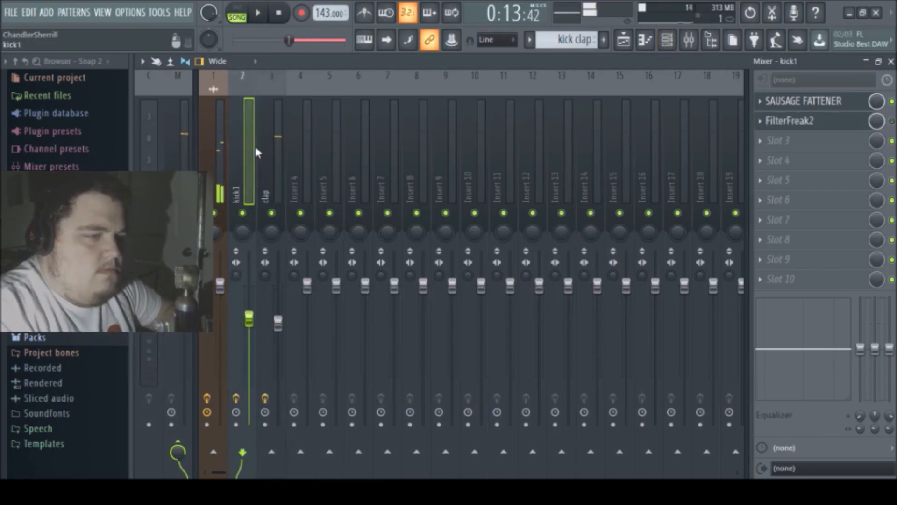
left_click(667, 40)
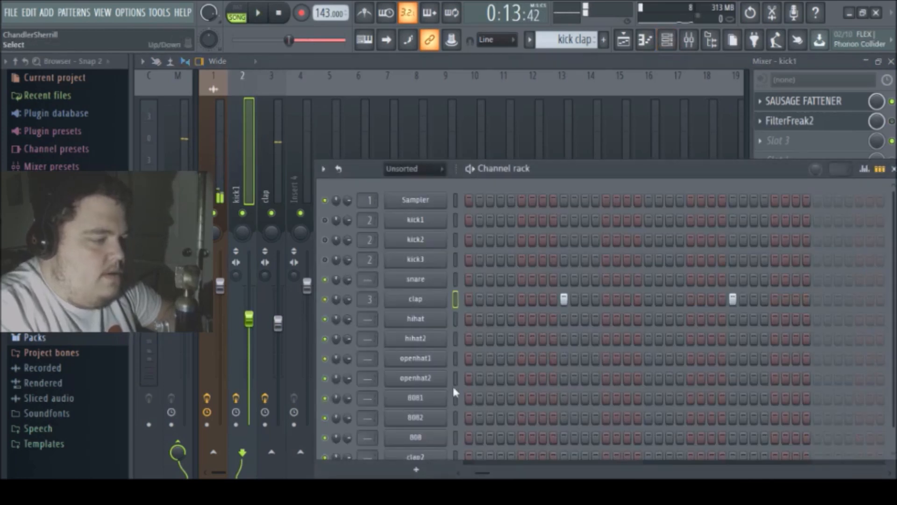
left_click(326, 220)
left_click_drag(485, 473, 460, 473)
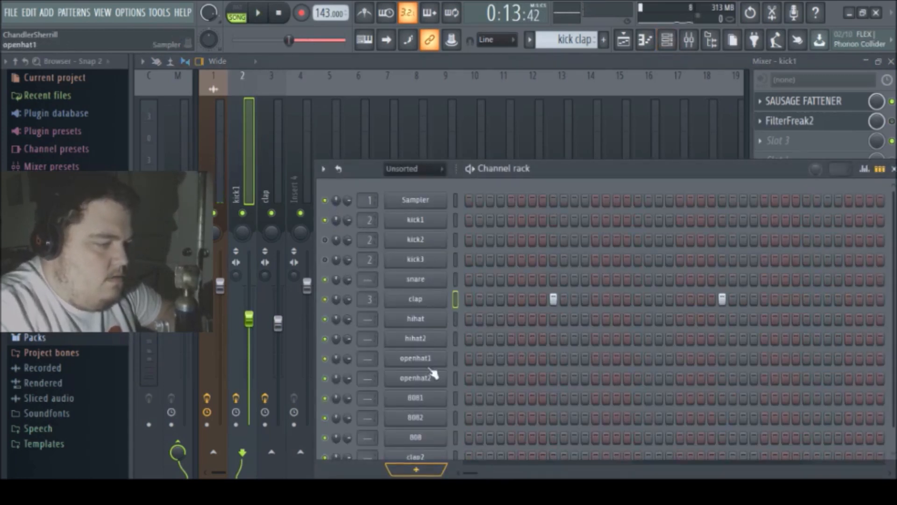
left_click(469, 220)
Step: Audition the loop and add kick1 hits on steps 21, 31 and 33 of the pattern
key("space")
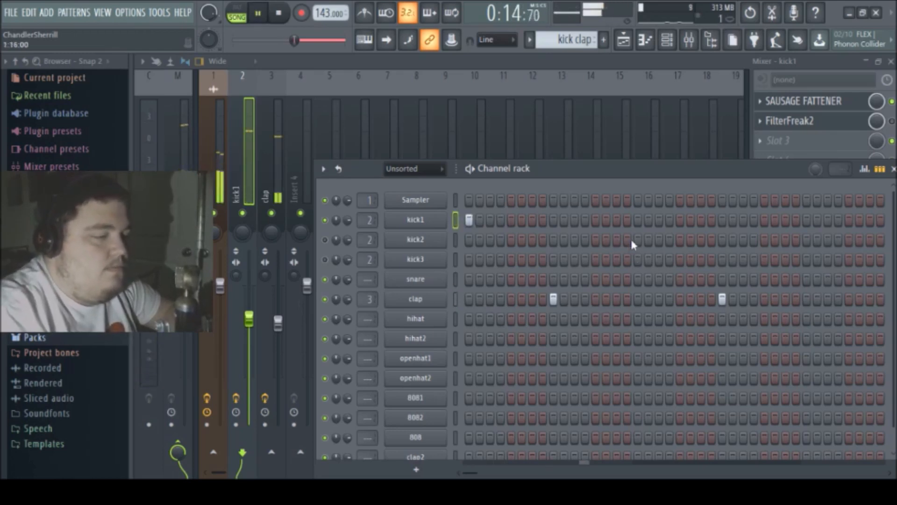
key("space")
key("space")
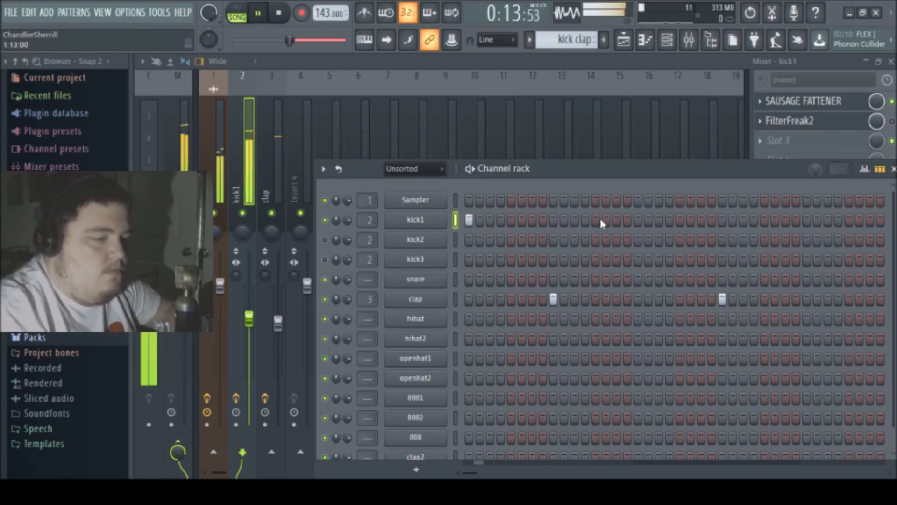
left_click(596, 219)
left_click(595, 220)
left_click(680, 221)
key("space")
key("space")
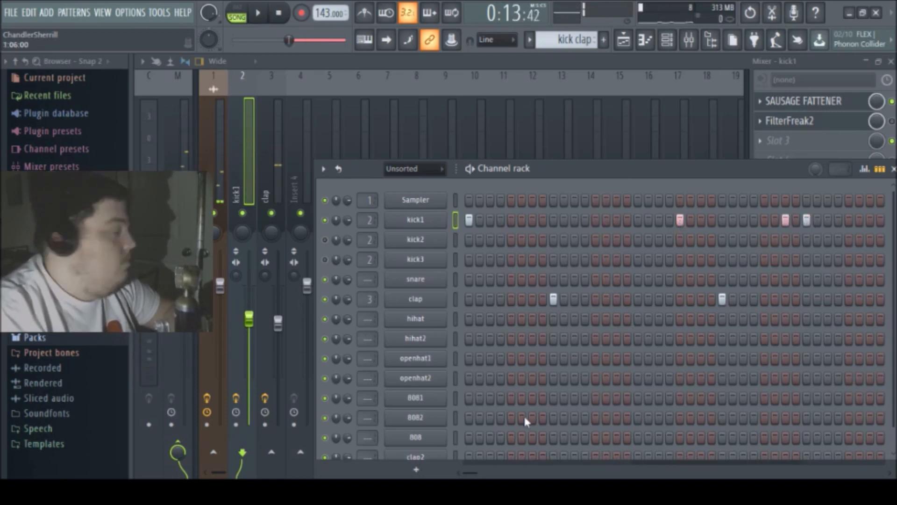
key("space")
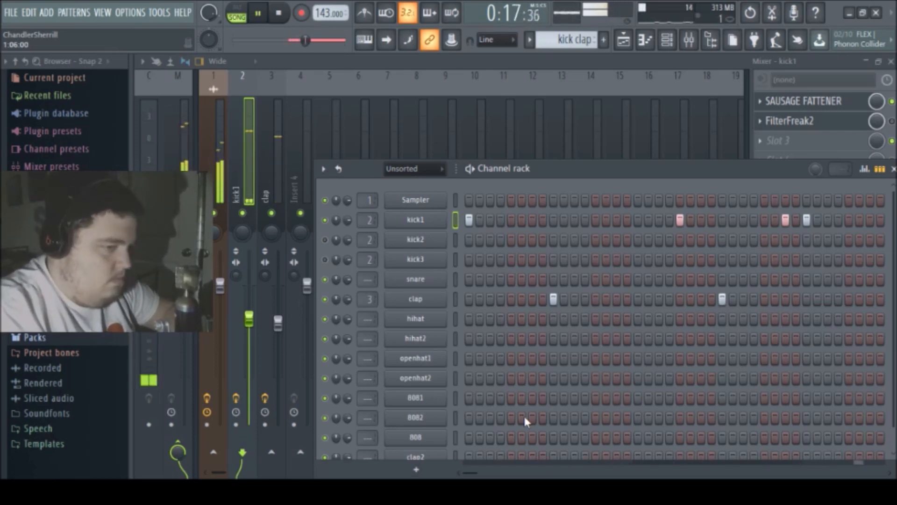
key("space")
Step: Complete the kick1 pattern with hits on steps 39, 45 and 61 while the loop plays
left_click(870, 219)
left_click(869, 199)
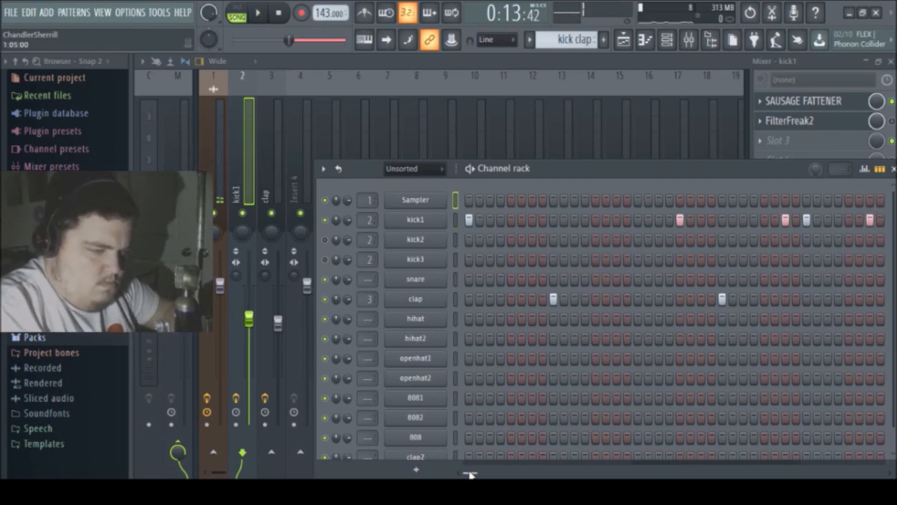
left_click_drag(469, 472, 486, 469)
key("space")
left_click(500, 220)
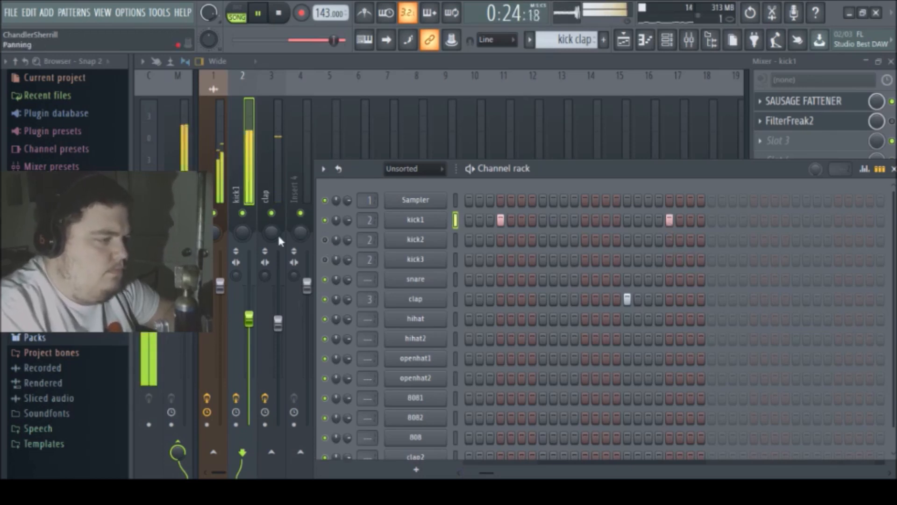
Step: Fine-tune the kick1 and clap mixer levels during playback, return to the playlist and stop playback
left_click_drag(250, 322, 250, 322)
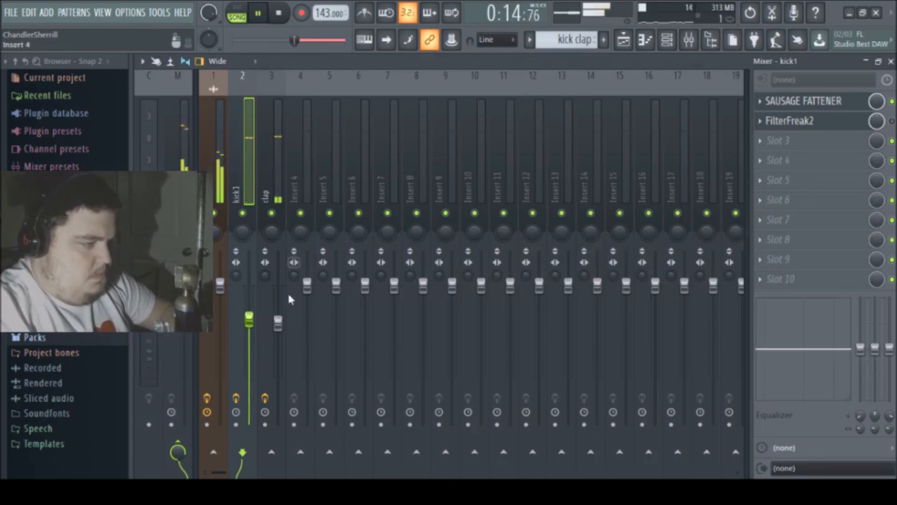
left_click(278, 322)
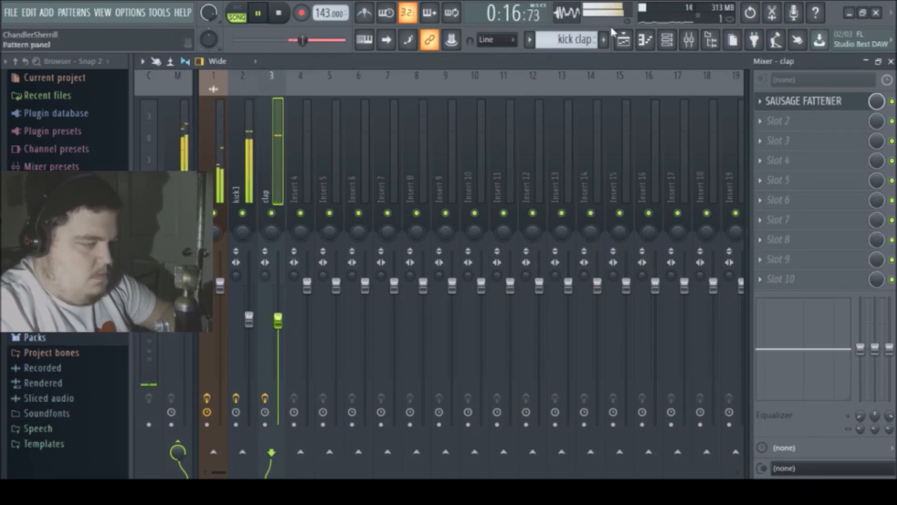
left_click(623, 40)
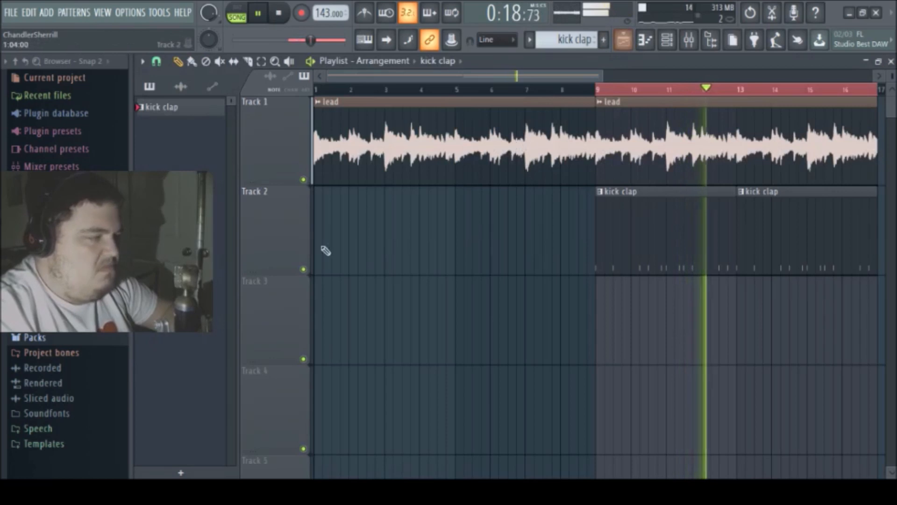
key("space")
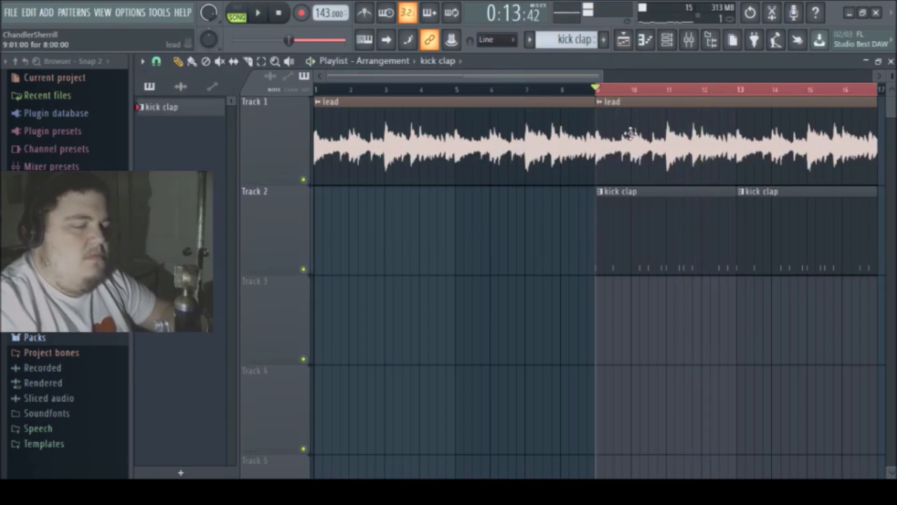
Step: Create a new pattern named openhat1 and show its first steps in the channel rack
left_click(707, 41)
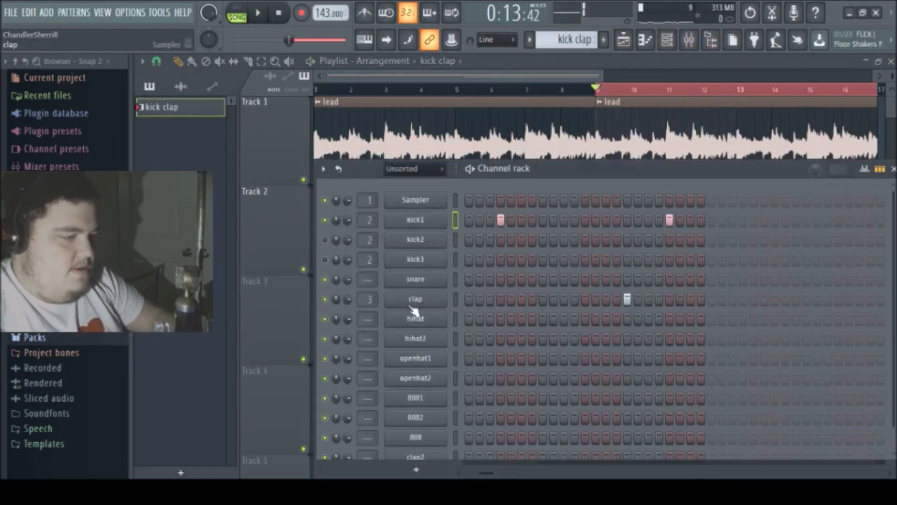
key("F4")
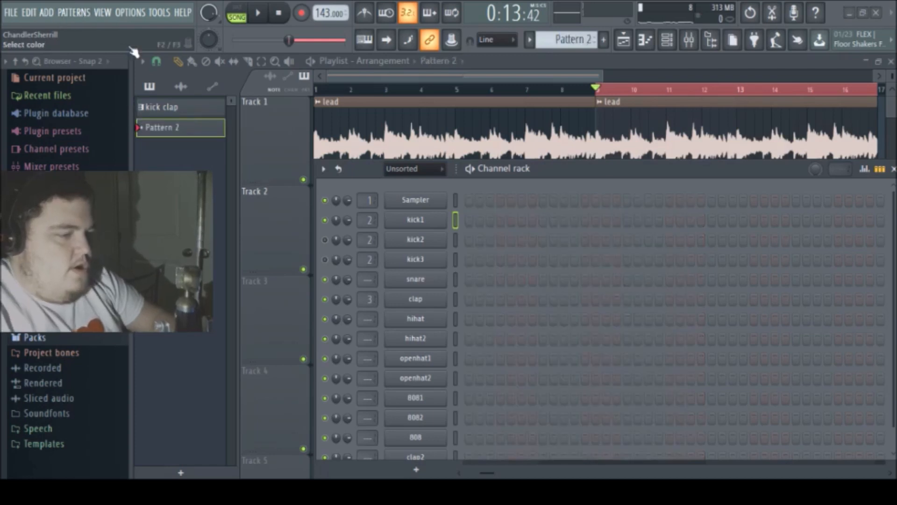
type("openhat1")
key("Return")
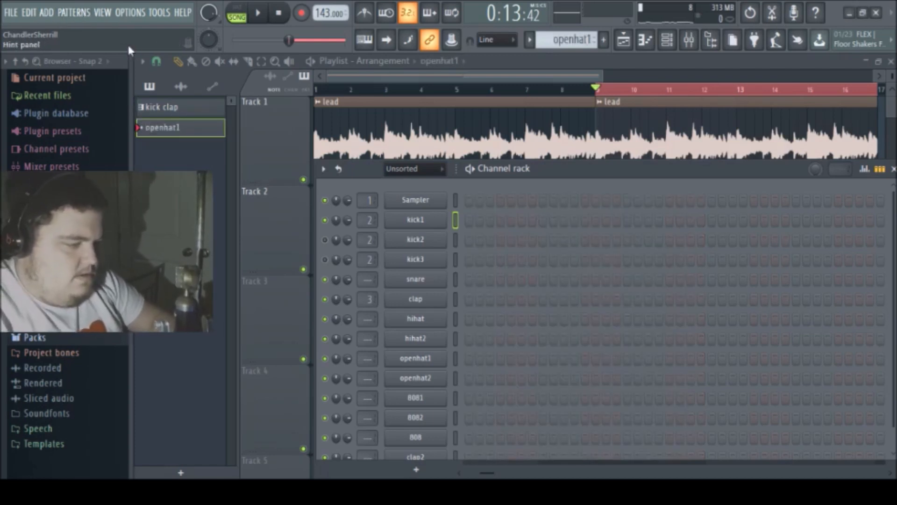
left_click_drag(493, 474, 476, 474)
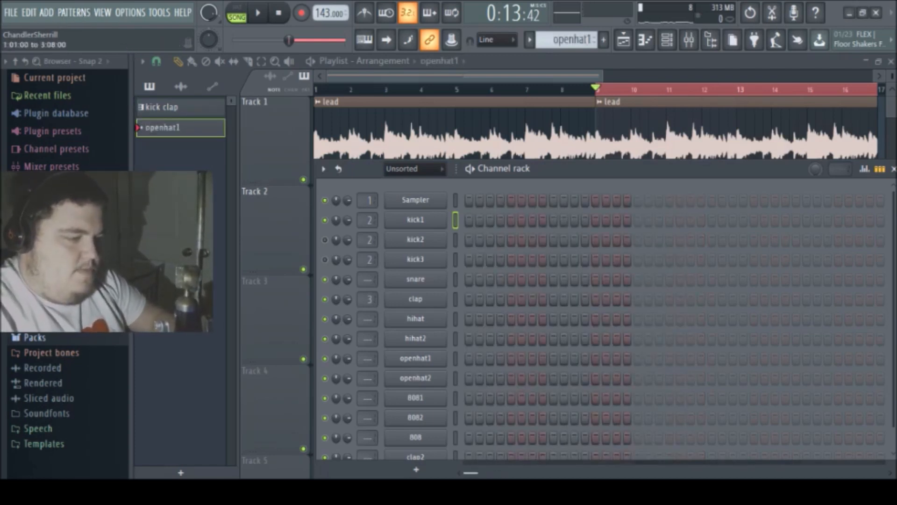
Step: Add openhat1 hits on steps 1 and 29, place the openhat1 pattern on Track 3 at bar 9 and play the arrangement
left_click(468, 359)
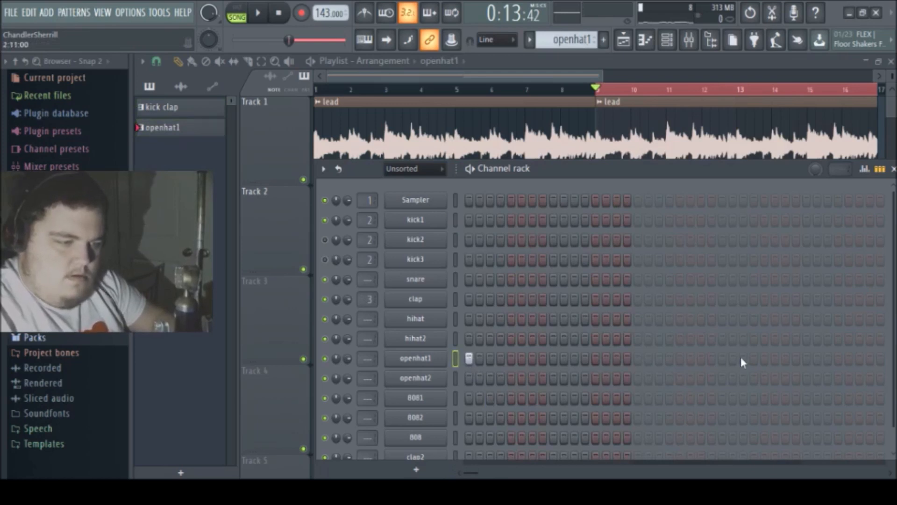
left_click(764, 358)
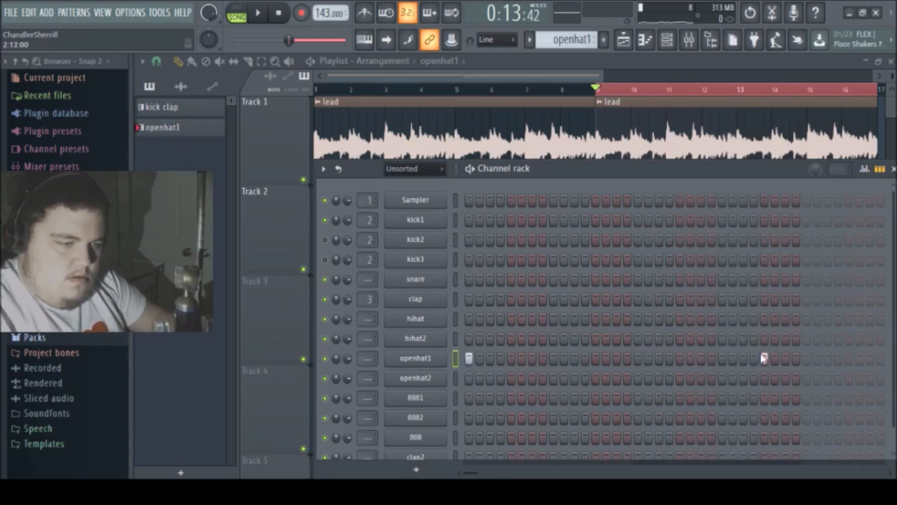
key("F6")
left_click(612, 303)
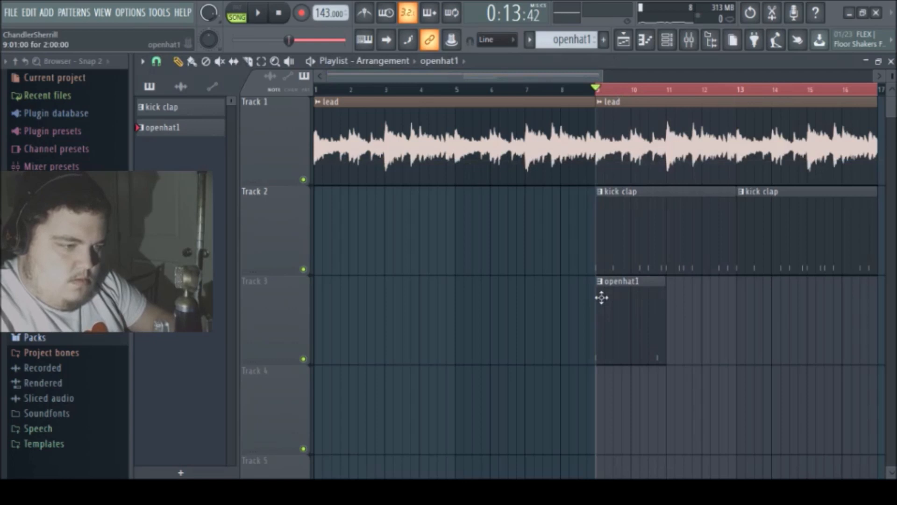
key("space")
Step: Replace the openhat1 channel's hits with openhat2 hits on steps 1 and 21 of the pattern and restart playback
left_click(667, 43)
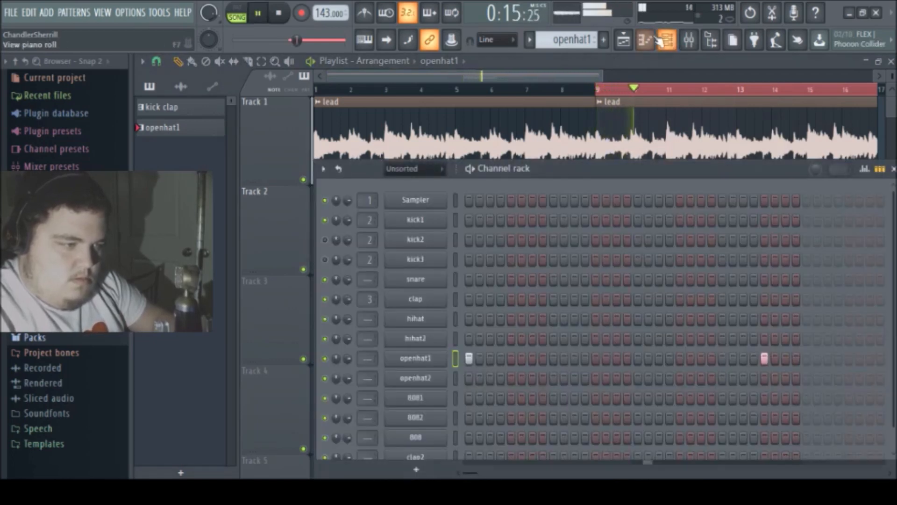
left_click(680, 358)
left_click(765, 358)
right_click(469, 359)
left_click(469, 377)
right_click(679, 358)
left_click(680, 377)
key("space")
key("space")
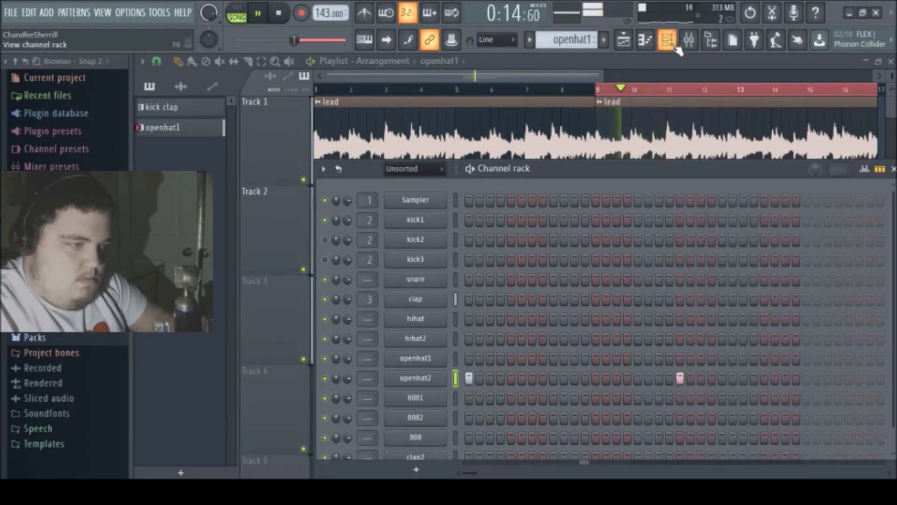
Step: Disable loop points for the openhat2 sample, check its miscellaneous channel settings and stop playback
left_click(409, 376)
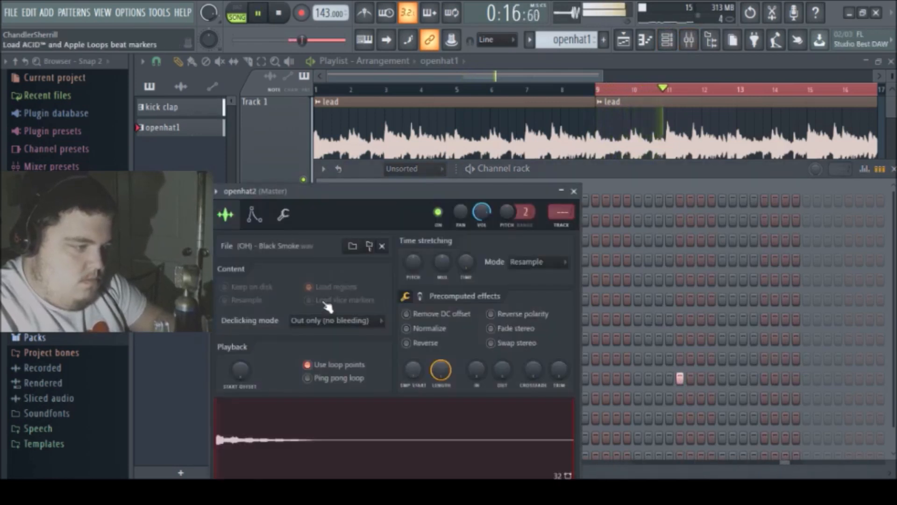
left_click(307, 365)
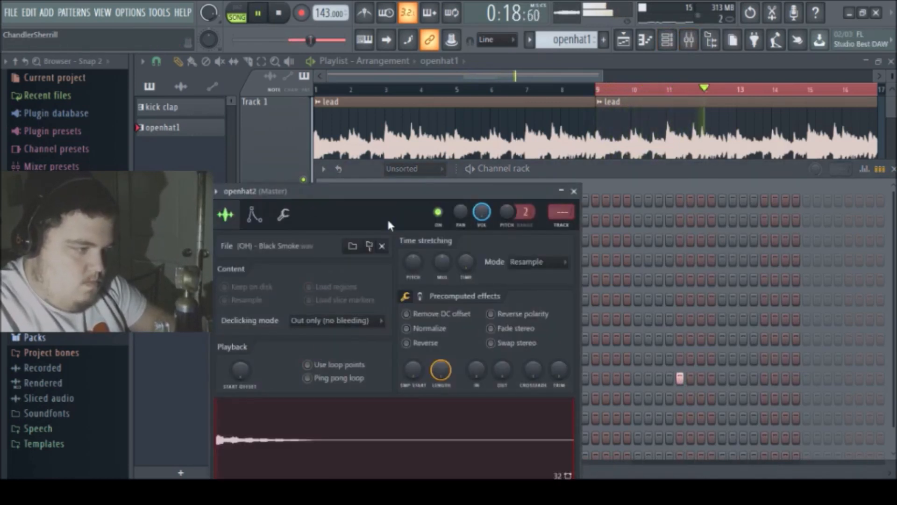
left_click(283, 214)
key("space")
left_click(580, 173)
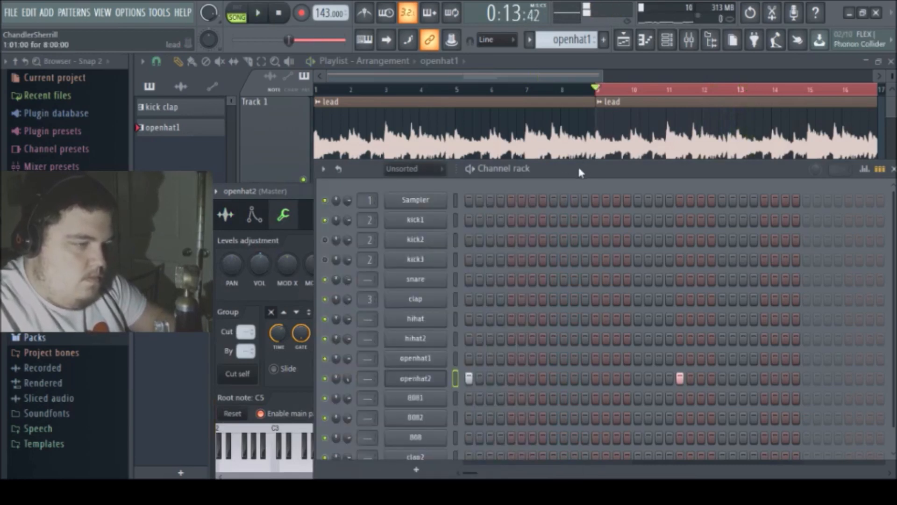
Step: Route the openhat2 channel to mixer insert 4 and start playback
left_click(688, 40)
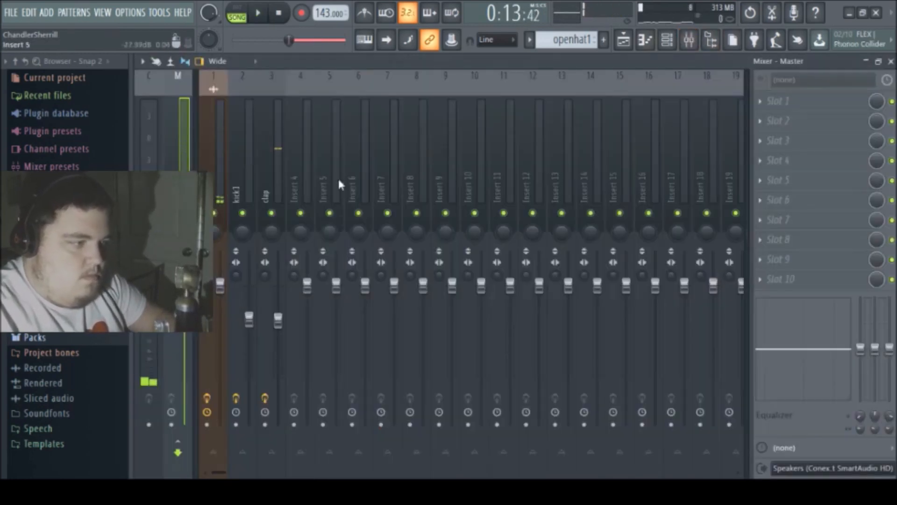
left_click(287, 187)
key("ctrl+l")
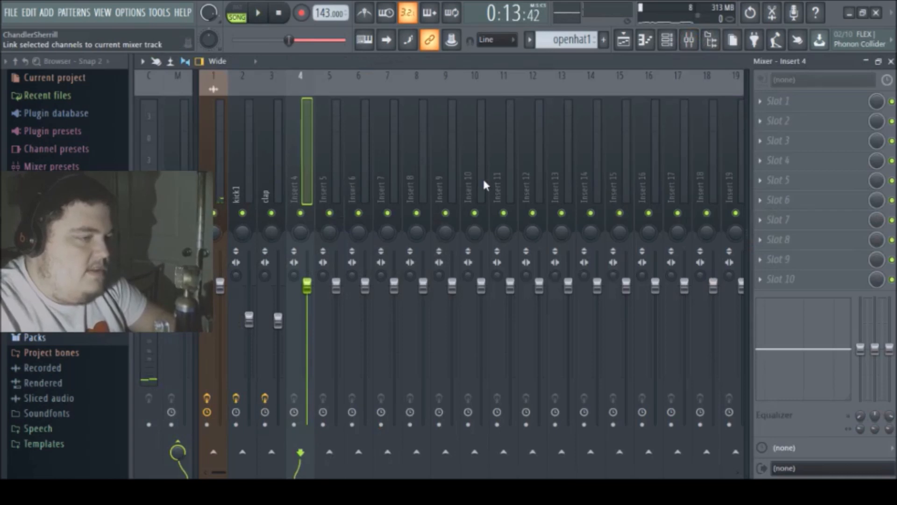
key("space")
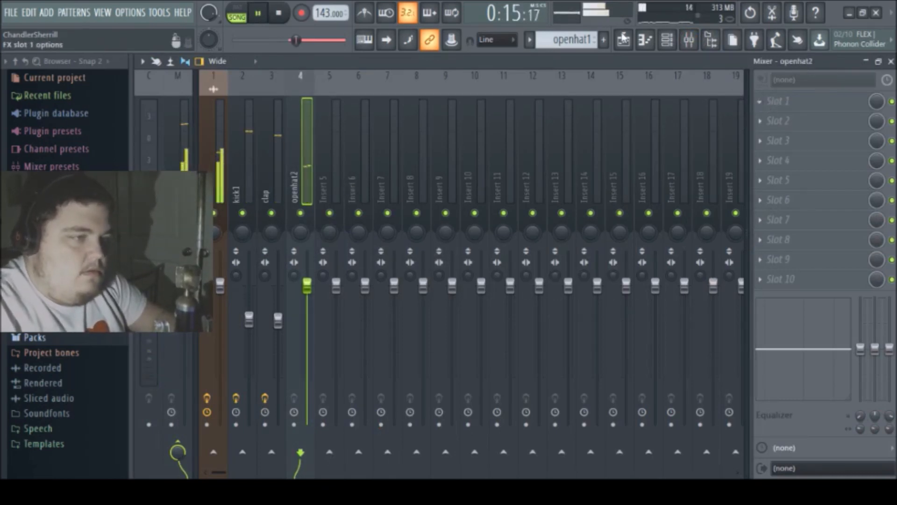
Step: Load NA LoFi on the openhat2 mixer track with distortion at 0.3 and output at 0.9 dB
left_click(592, 24)
left_click_drag(359, 279, 358, 275)
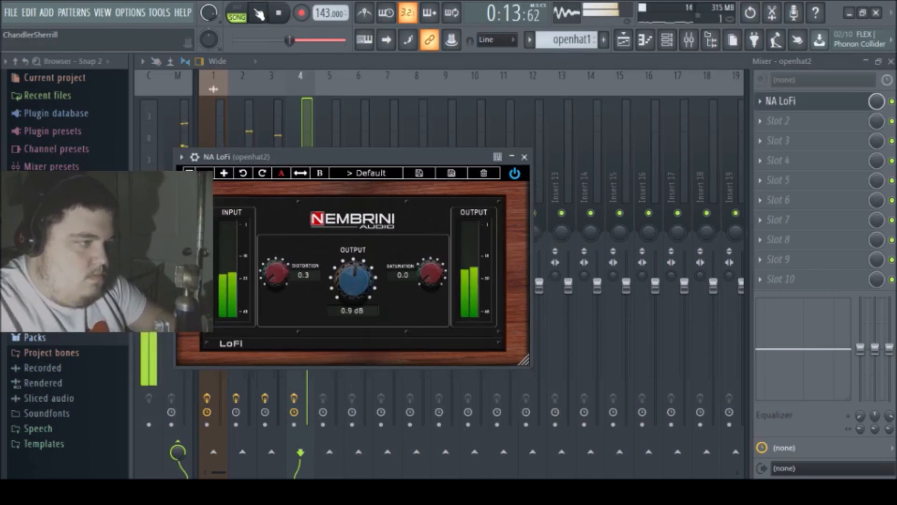
left_click(347, 62)
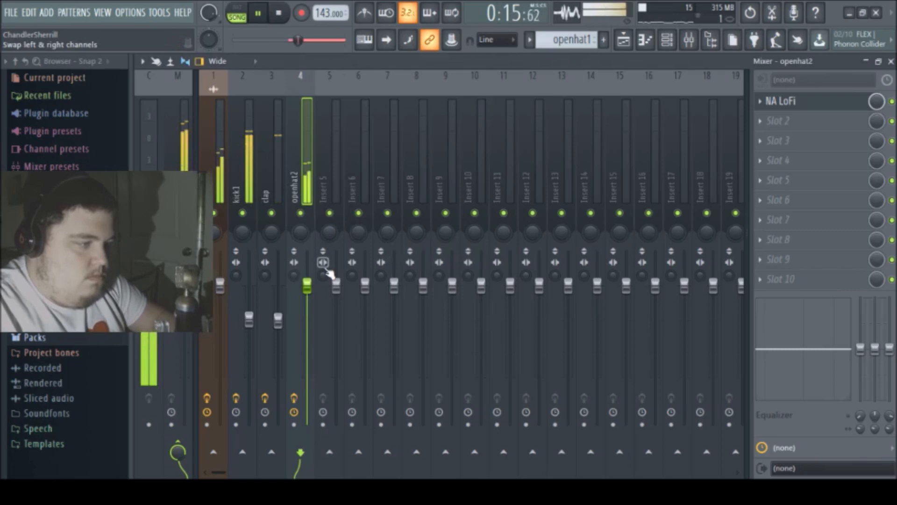
Step: Add Fruity Reeverb 2 after NA LoFi on the openhat2 mixer track, lower its mix level and replay the beat
left_click(446, 226)
key("space")
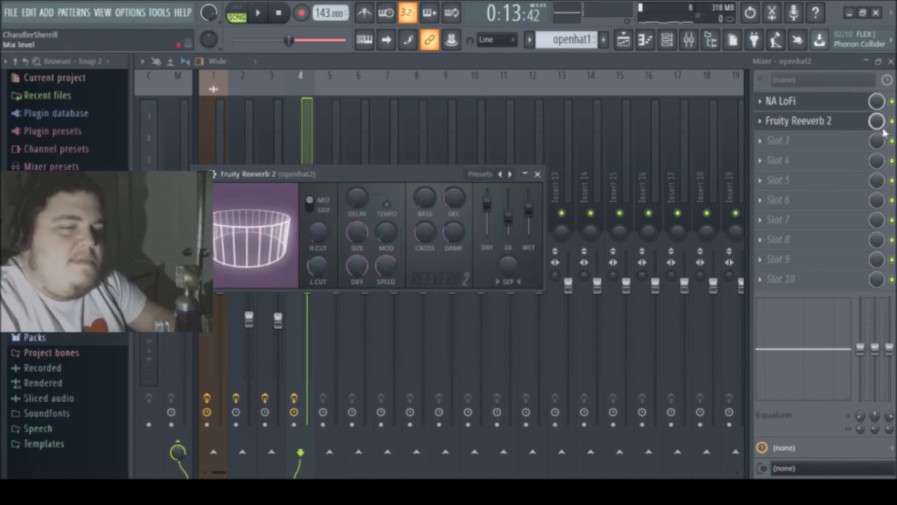
left_click_drag(882, 131, 883, 138)
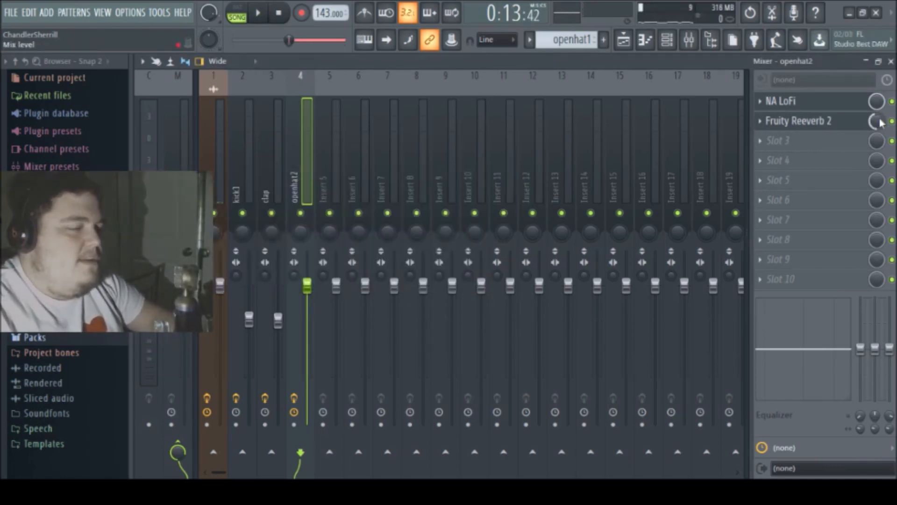
key("space")
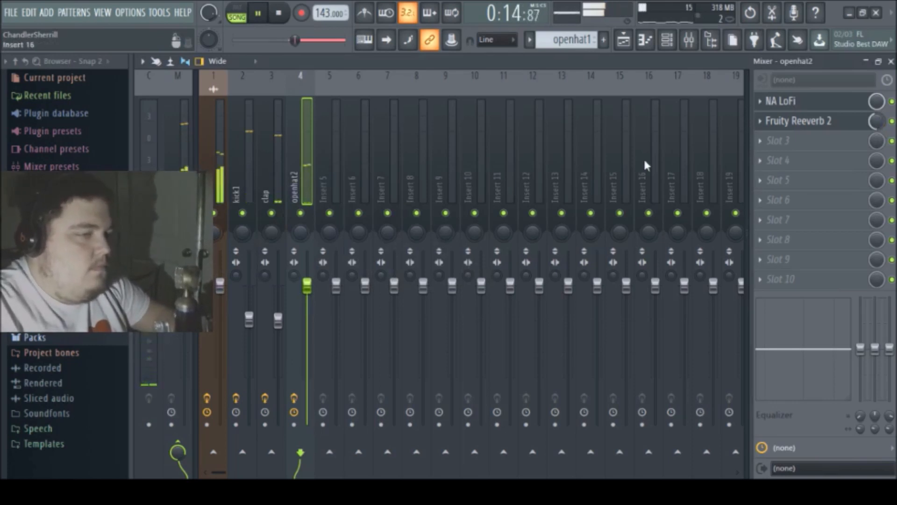
Step: Place three more openhat1 pattern clips on Track 3 at bars 11, 13 and 15
left_click(624, 40)
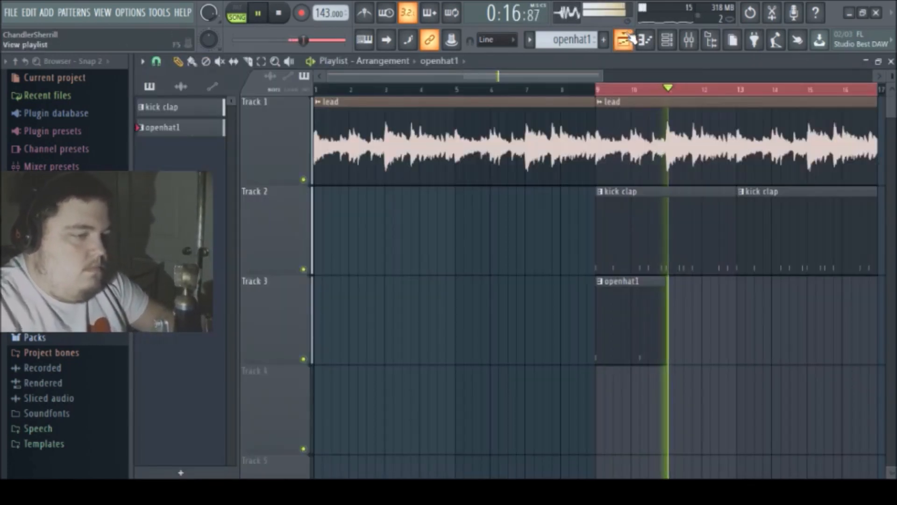
left_click(668, 328)
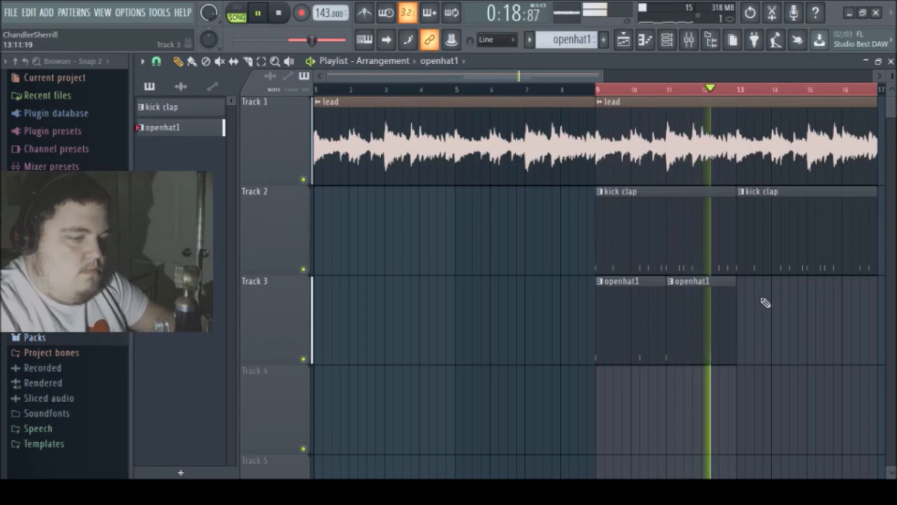
left_click(745, 297)
left_click(817, 311)
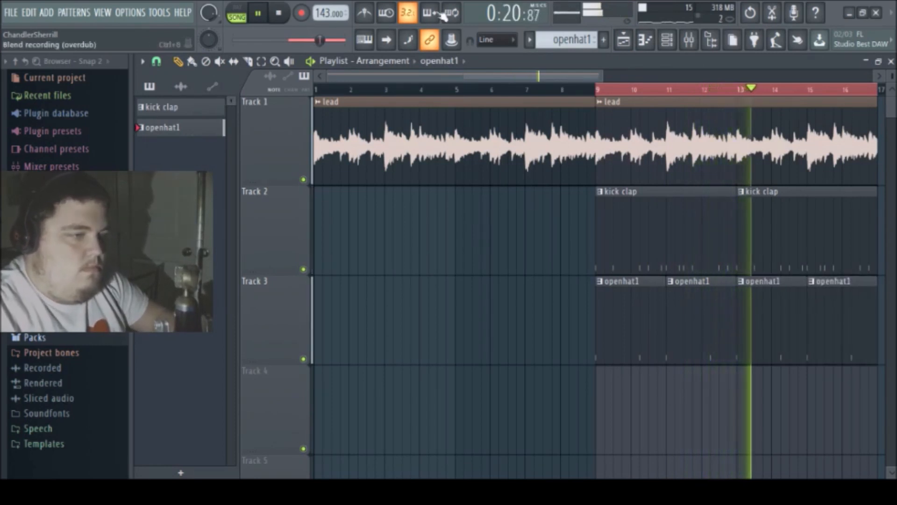
Step: Create a new pattern named openhat2 and stop playback
left_click(654, 42)
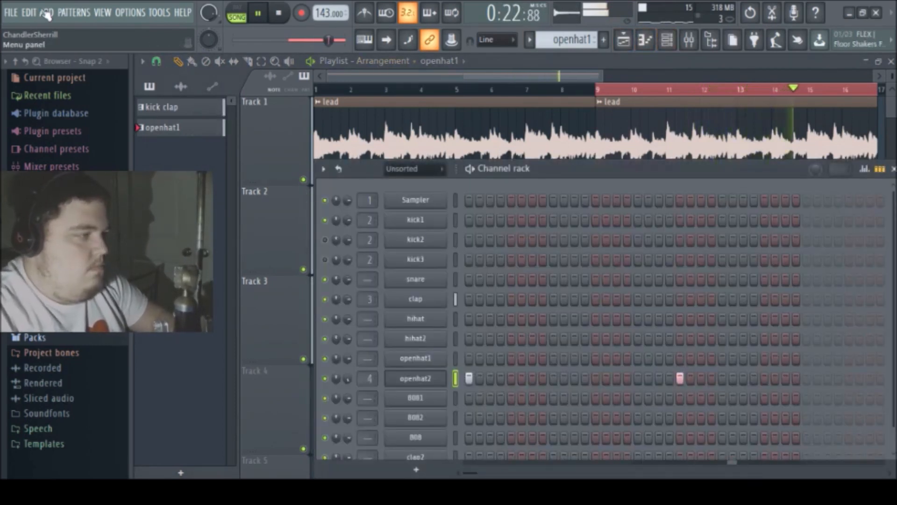
key("F4")
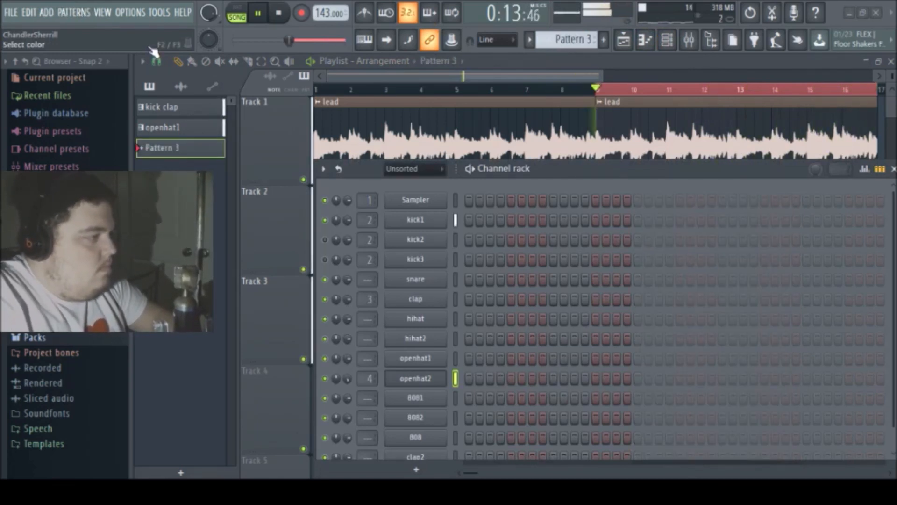
type("openhat2")
key("Return")
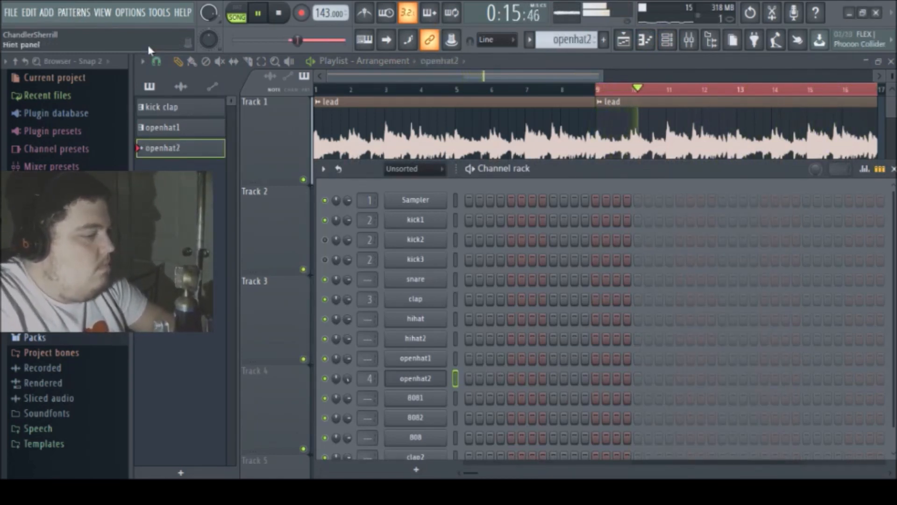
key("space")
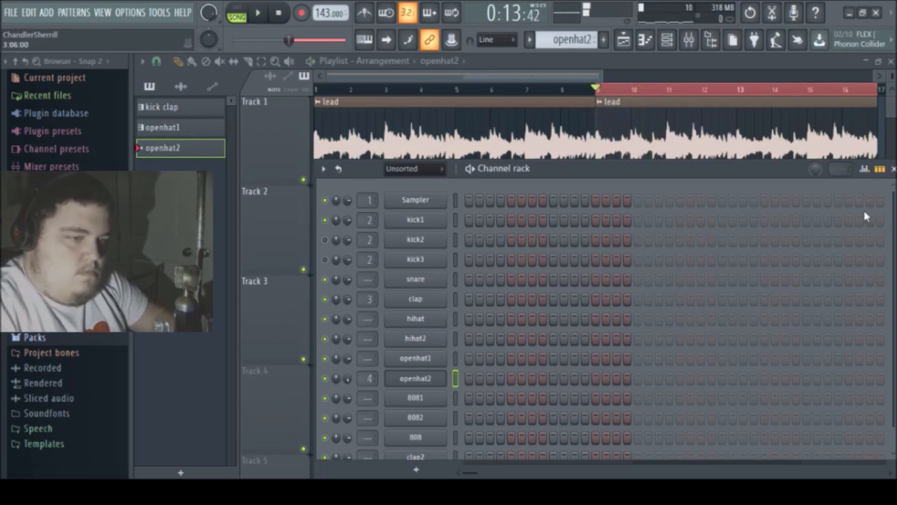
Step: Extend the openhat2 pattern to 64 steps, add an openhat1 hit on step 61 and inspect the openhat1 sample settings
left_click(872, 231)
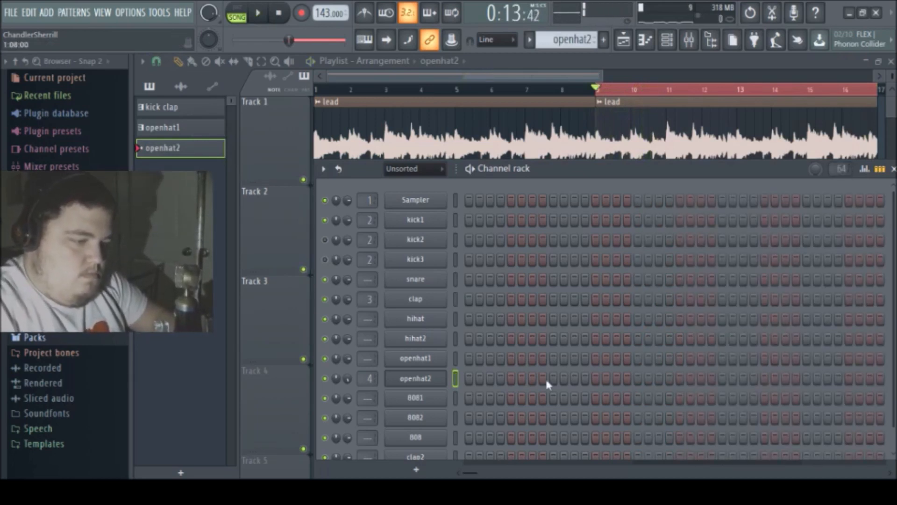
left_click_drag(476, 473, 484, 474)
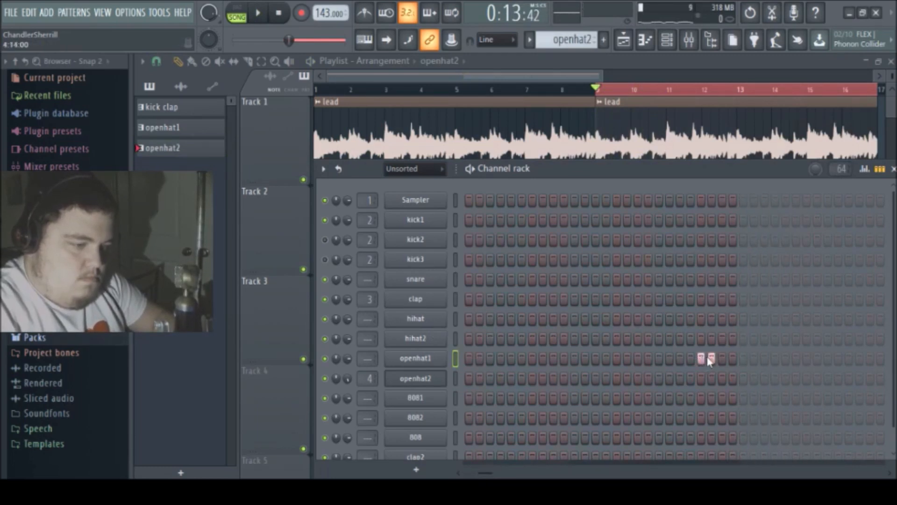
left_click(398, 346)
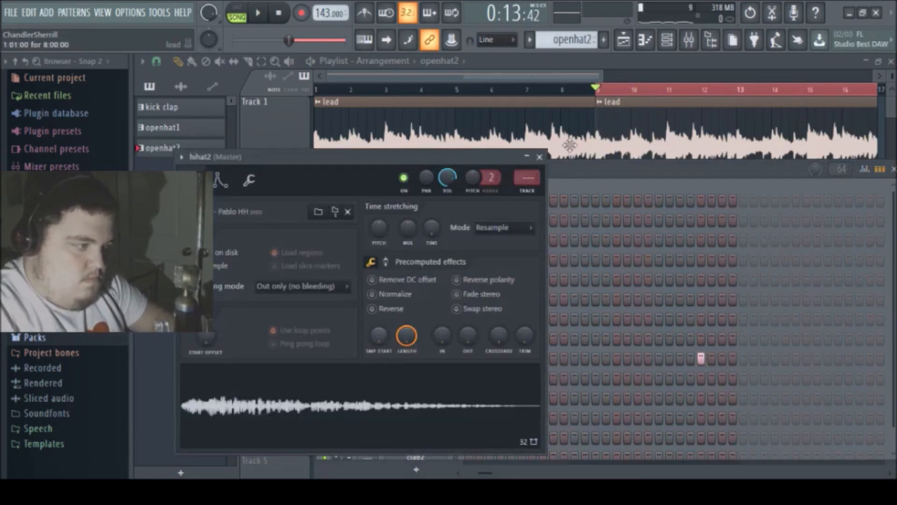
left_click(601, 178)
left_click(403, 359)
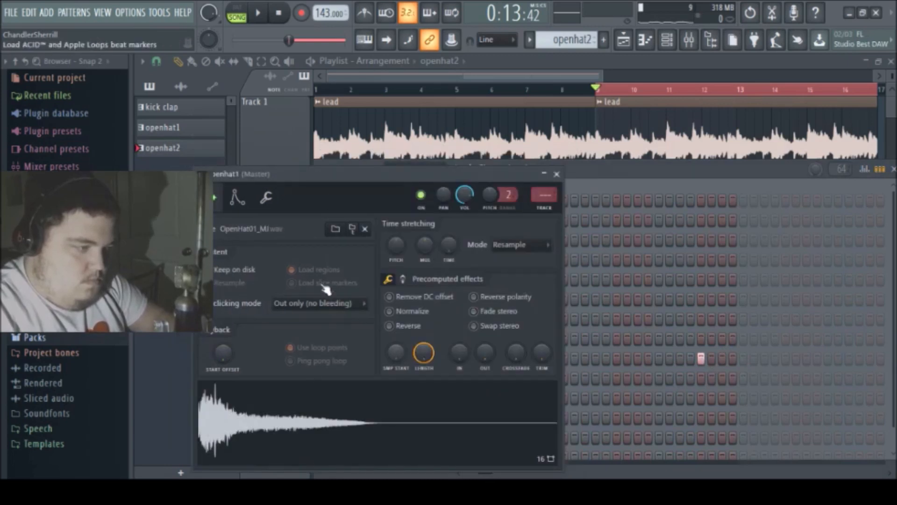
Step: Place openhat2 pattern clips on Track 4 at bars 9 and 13 while playing the arrangement
left_click(372, 76)
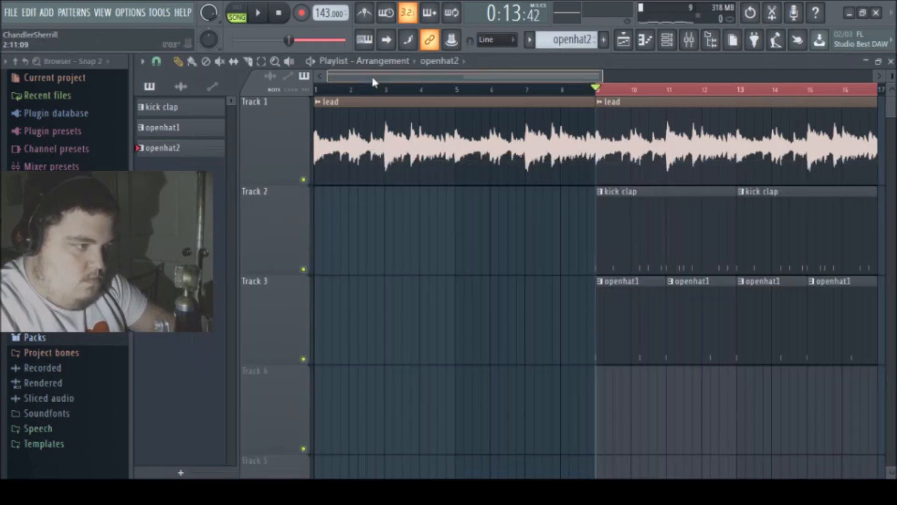
left_click(601, 401)
key("space")
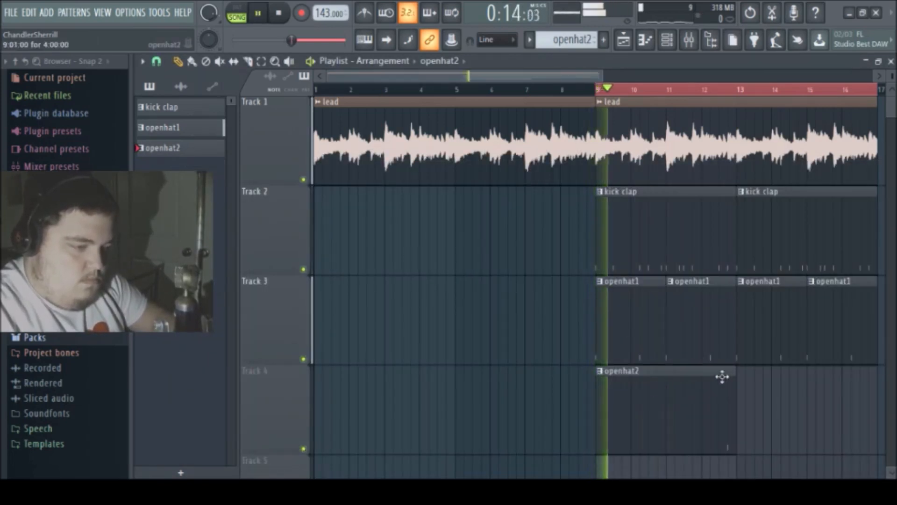
left_click(743, 374)
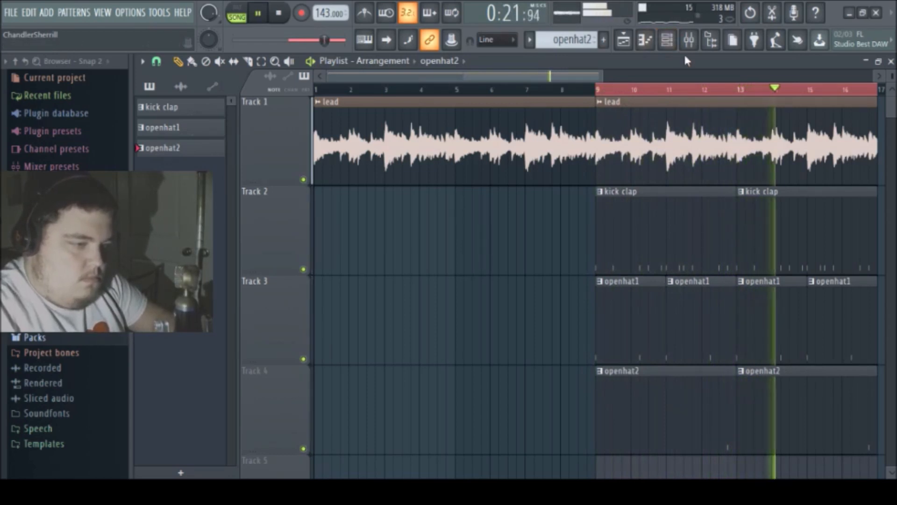
Step: Route the openhat1 channel to mixer insert 5
left_click(667, 39)
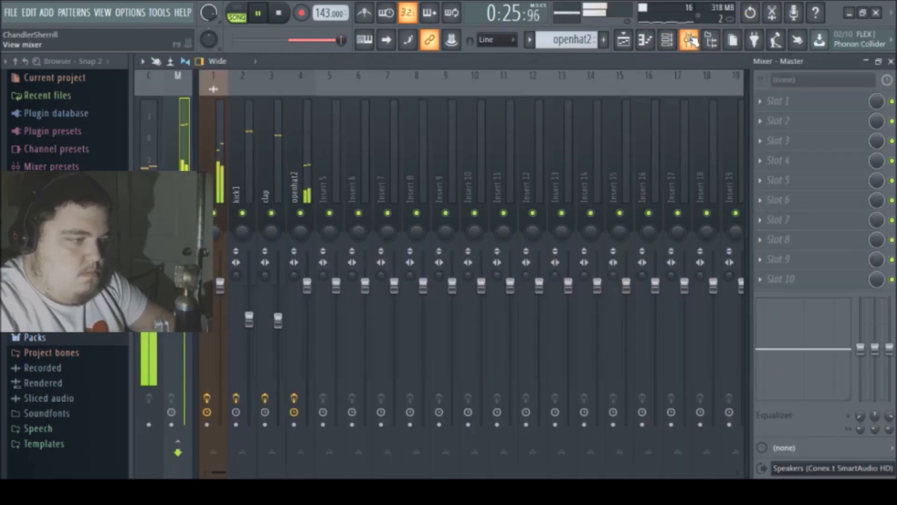
left_click(689, 39)
left_click(329, 168)
key("ctrl+l")
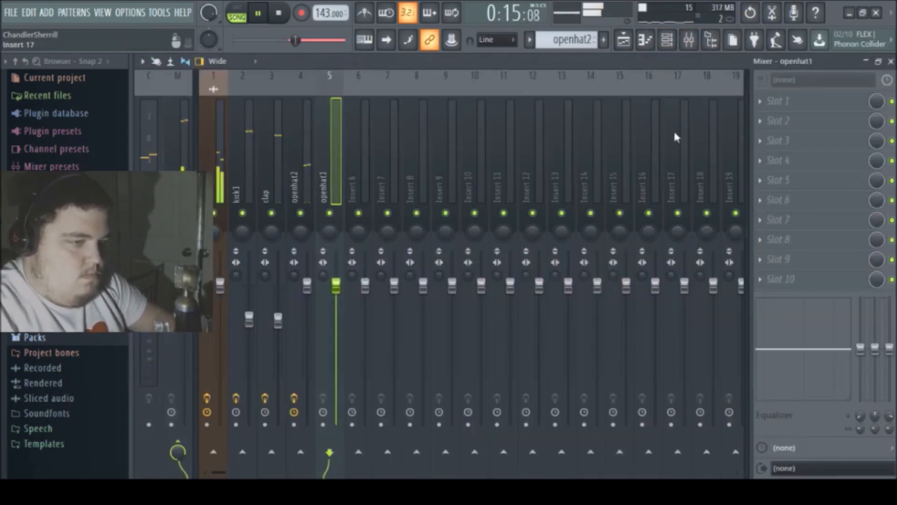
Step: Load NA LoFi on the openhat1 mixer track and set its output to -5.3 dB
left_click(580, 19)
left_click_drag(391, 302, 391, 316)
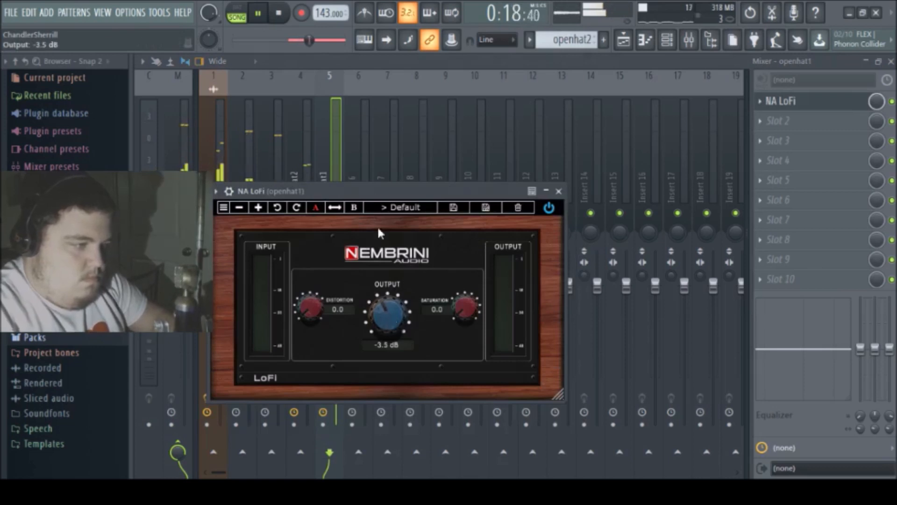
left_click_drag(359, 192, 481, 196)
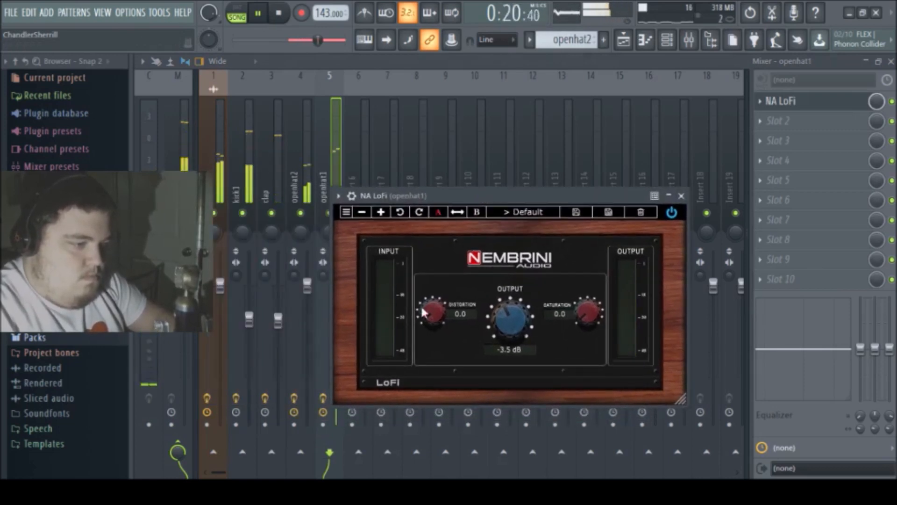
left_click_drag(518, 320, 511, 323)
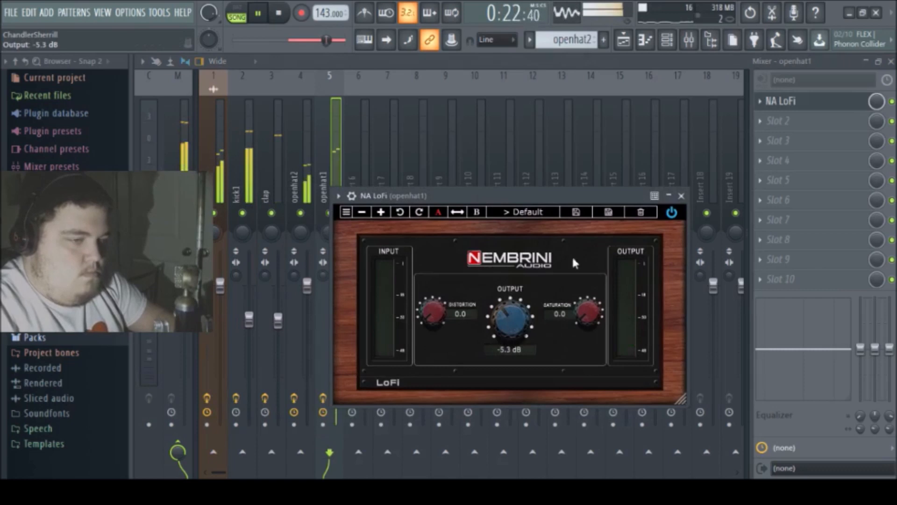
Step: Add Fruity Reeverb 2 after NA LoFi on the openhat1 mixer track, lower its mix level to about 52%, and set the track volume to -2.4 dB
left_click(762, 123)
left_click(406, 229)
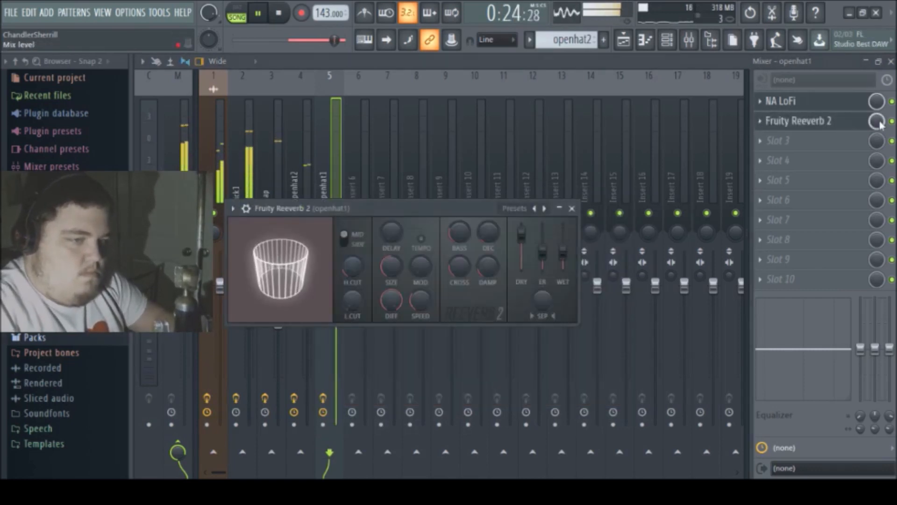
left_click_drag(878, 122, 877, 143)
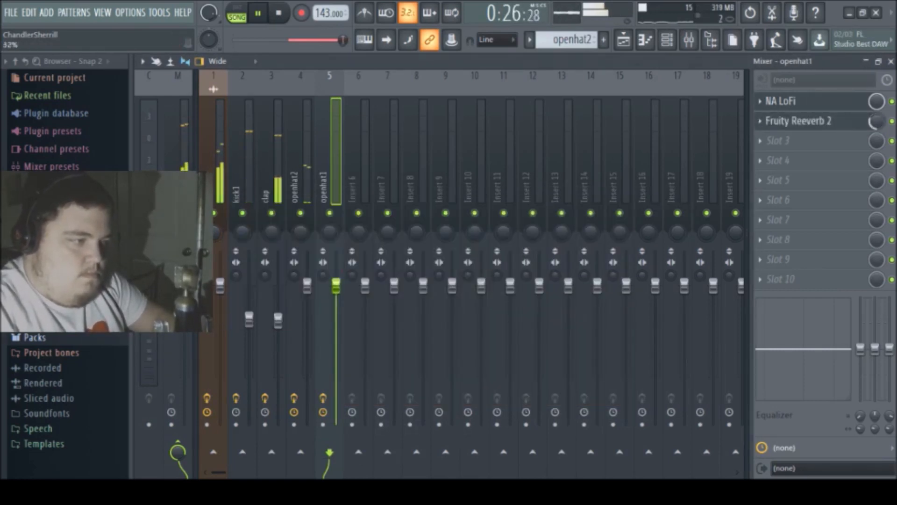
left_click_drag(340, 290, 340, 304)
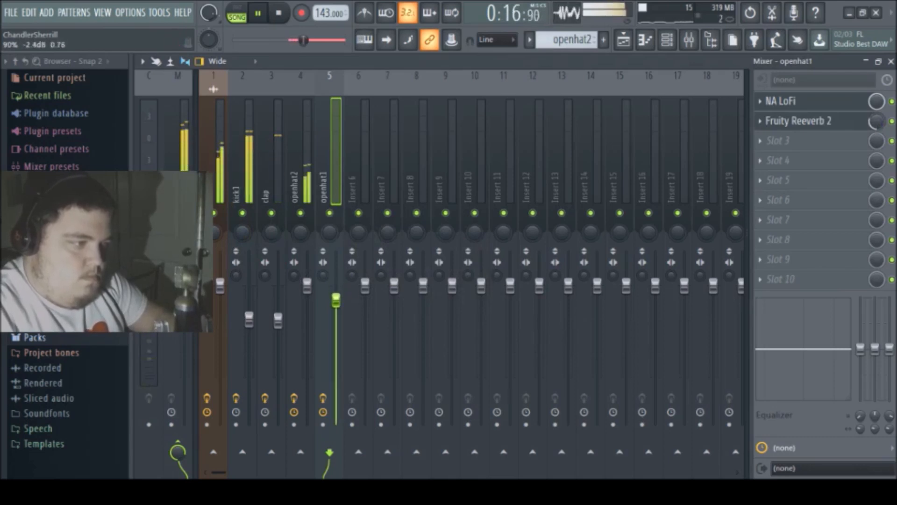
Step: Create a new pattern named hihat and fill the hihat channel with a hit on every second step
left_click(667, 42)
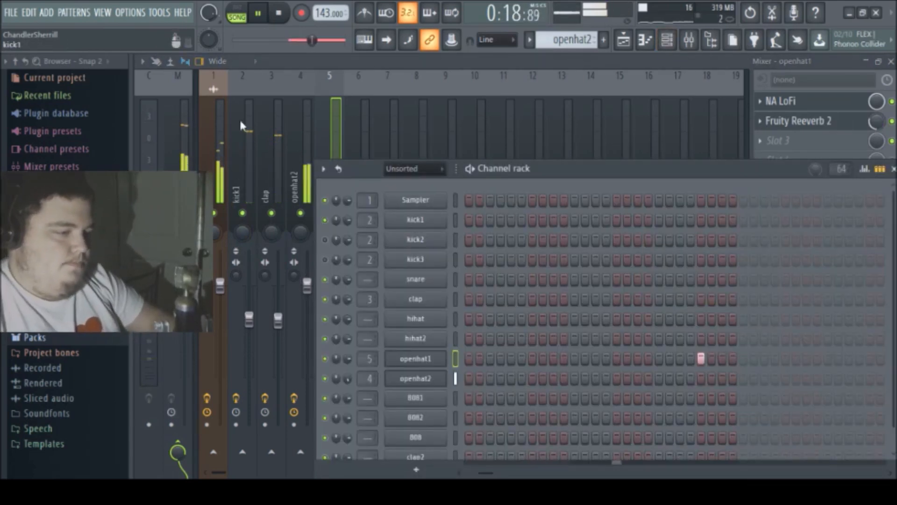
key("F4")
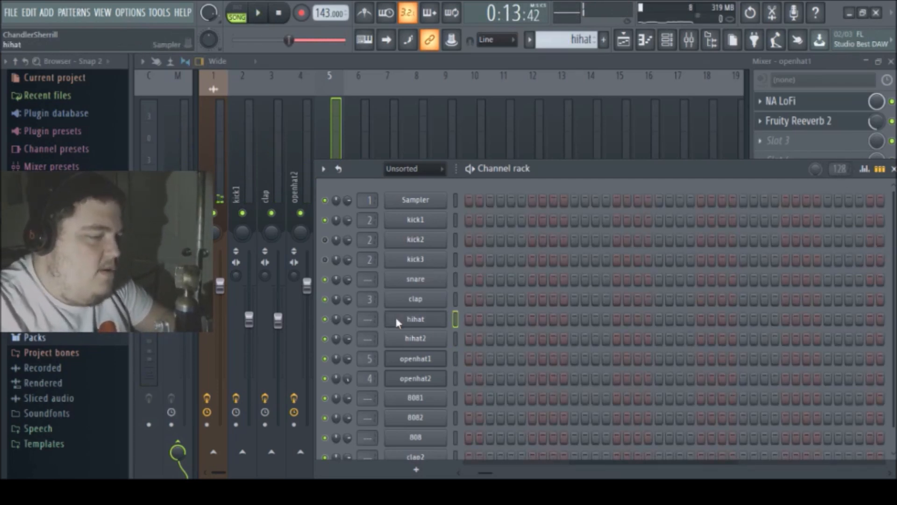
left_click(625, 359)
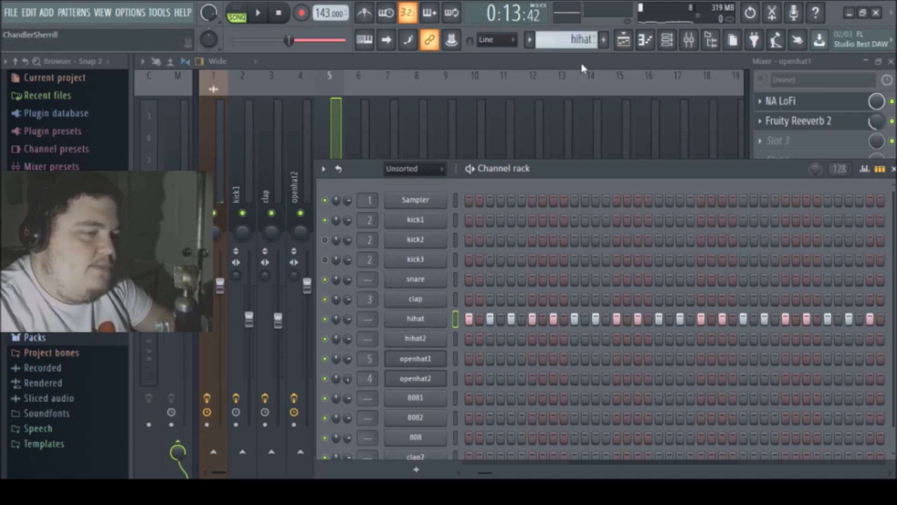
Step: Place the hihat pattern on Track 5 at bar 9 and play the arrangement
left_click(624, 39)
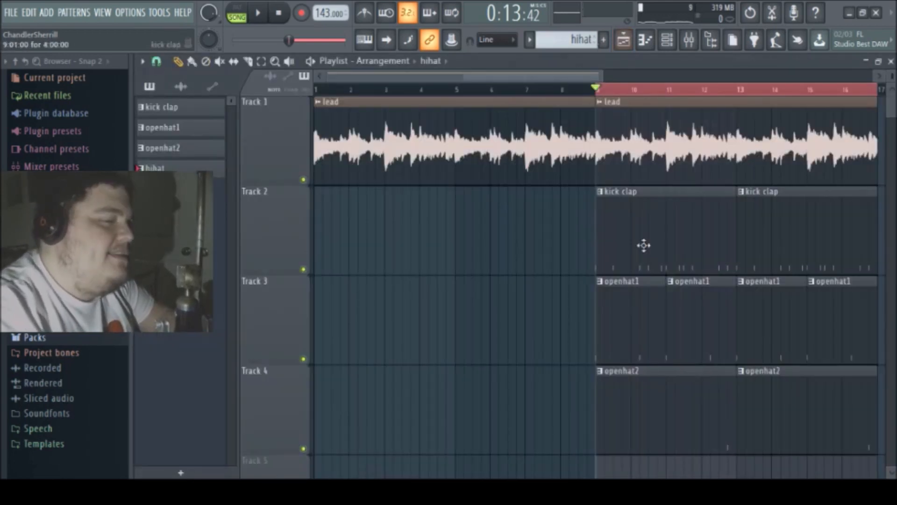
left_click(601, 464)
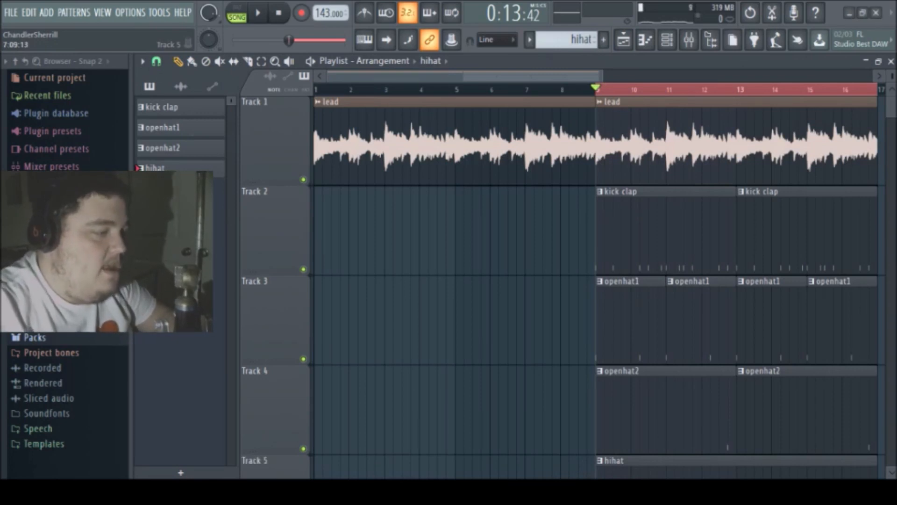
left_click_drag(563, 76, 612, 72)
key("space")
Step: Stop playback and inspect the hihat channel's sample settings
left_click(666, 40)
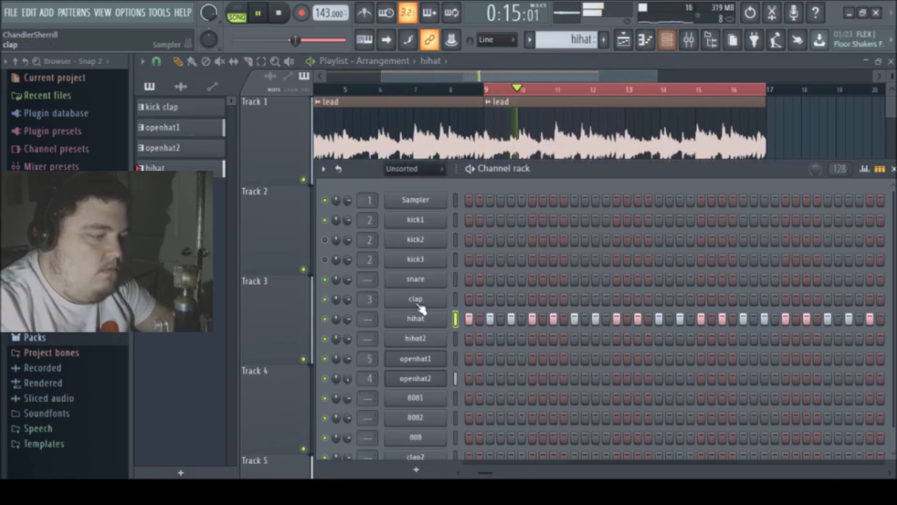
key("space")
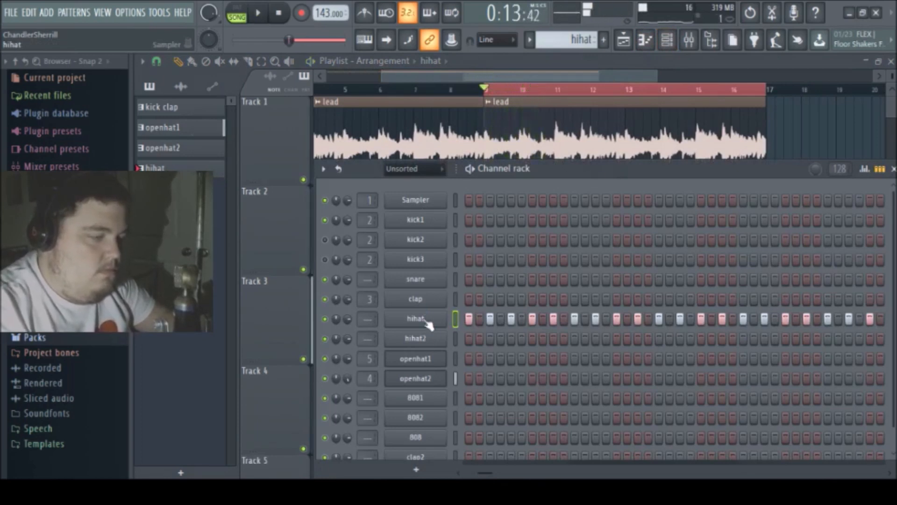
left_click(425, 319)
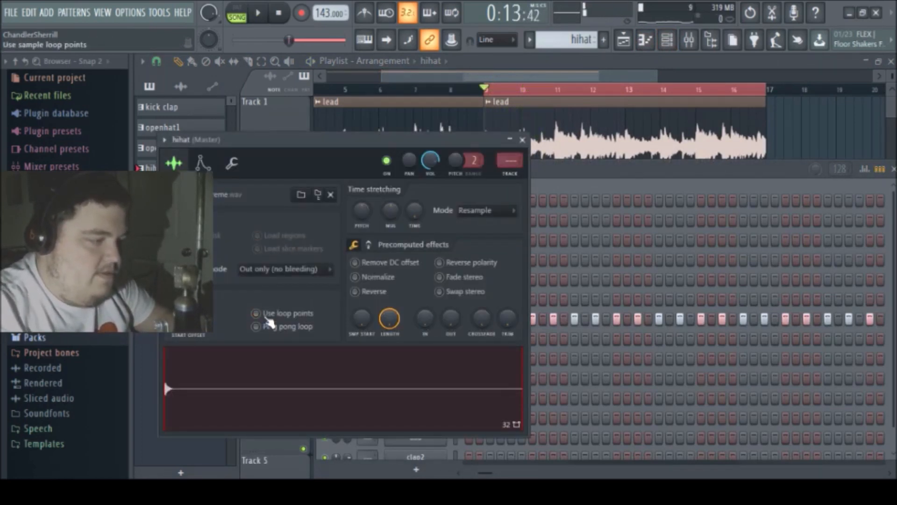
left_click(547, 173)
Step: Route the hihat channel to mixer insert 6 while the arrangement plays
key("space")
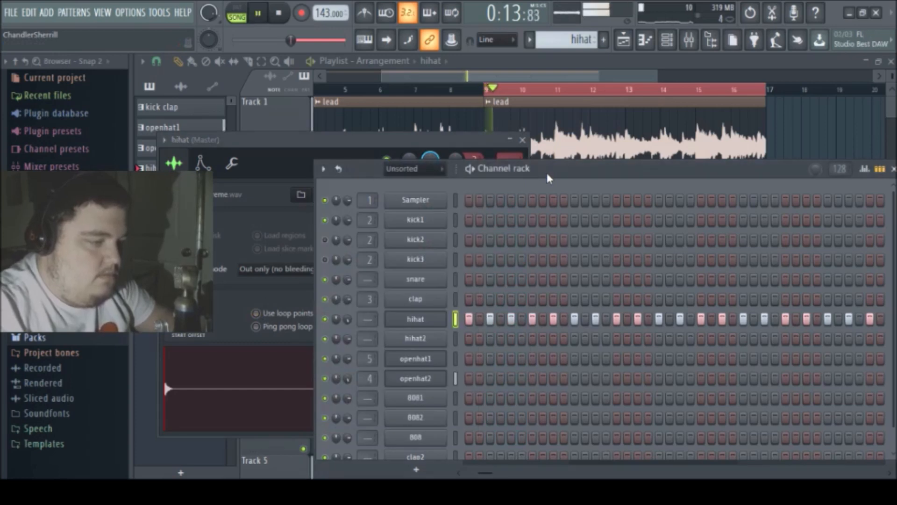
left_click(688, 41)
left_click(333, 182)
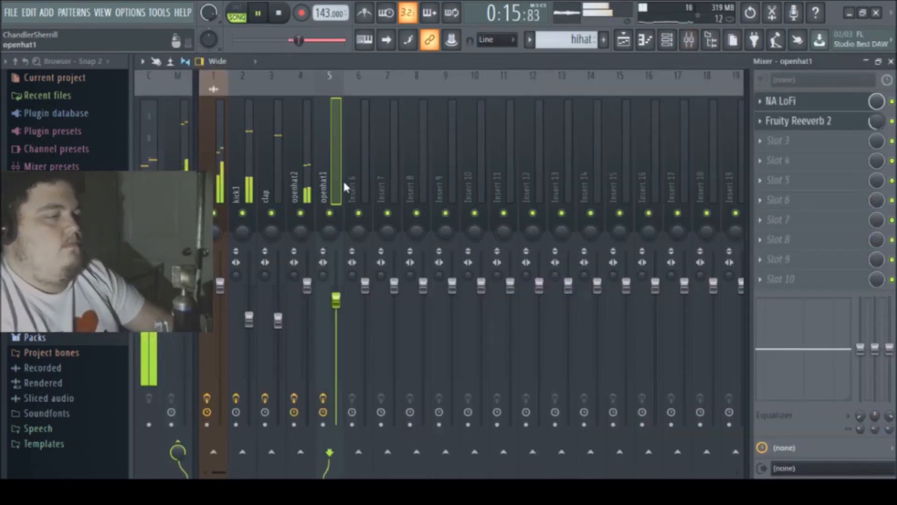
left_click(351, 176)
key("ctrl+l")
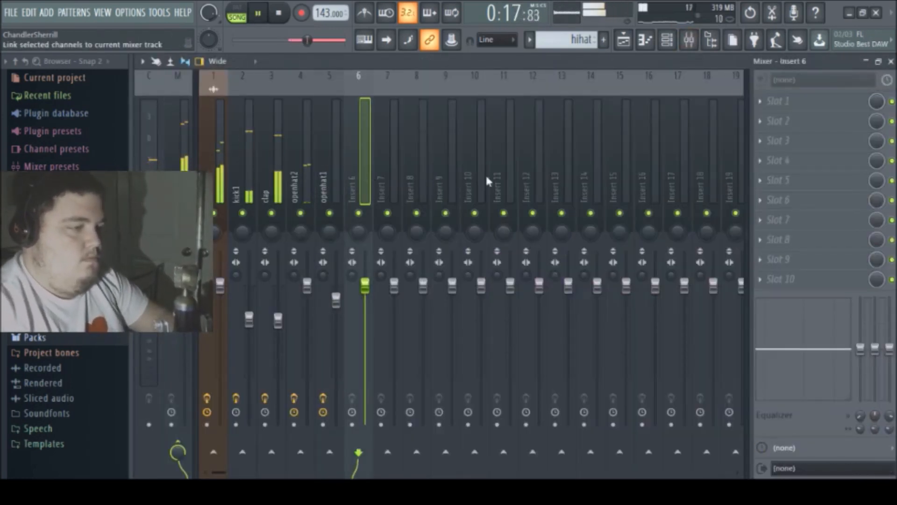
Step: Load NA LoFi on the hihat mixer track and set its output to 2.7 dB
left_click(765, 103)
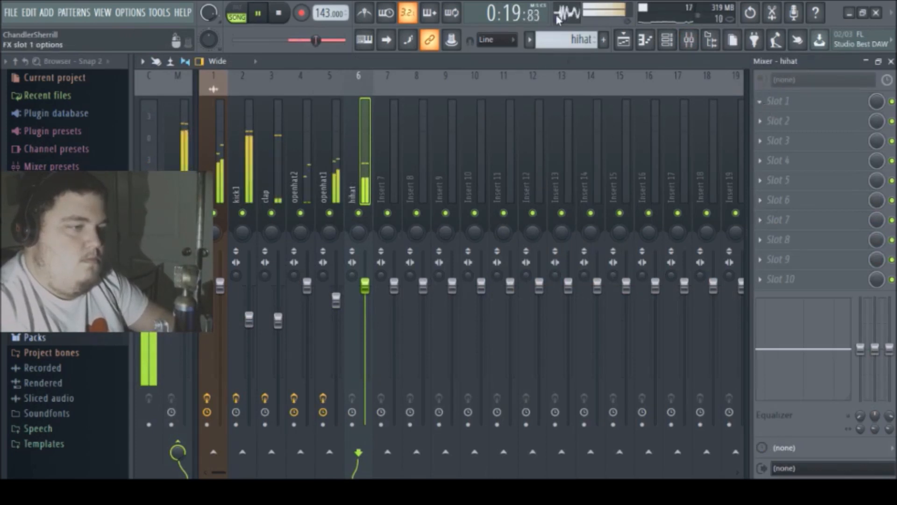
left_click(575, 26)
left_click_drag(423, 350, 425, 332)
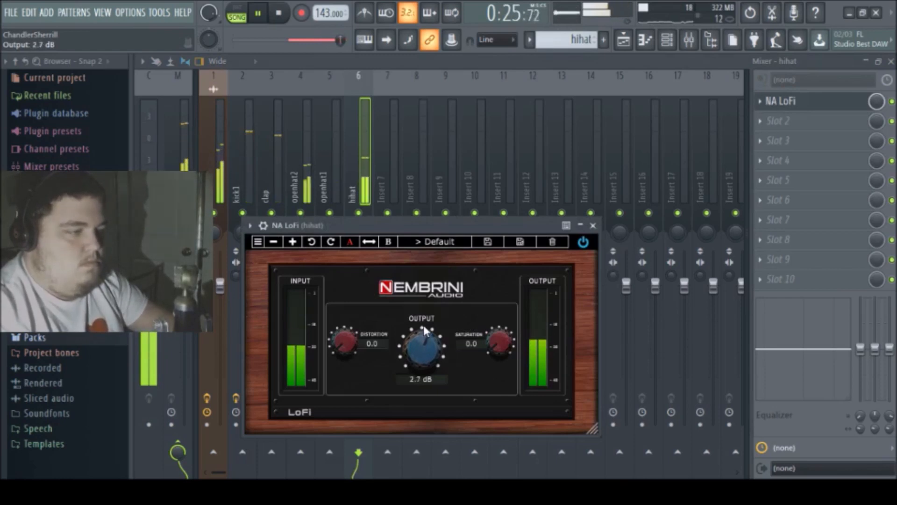
Step: Stop playback and open the hihat clip on Track 5 in the piano roll
left_click(623, 39)
key("space")
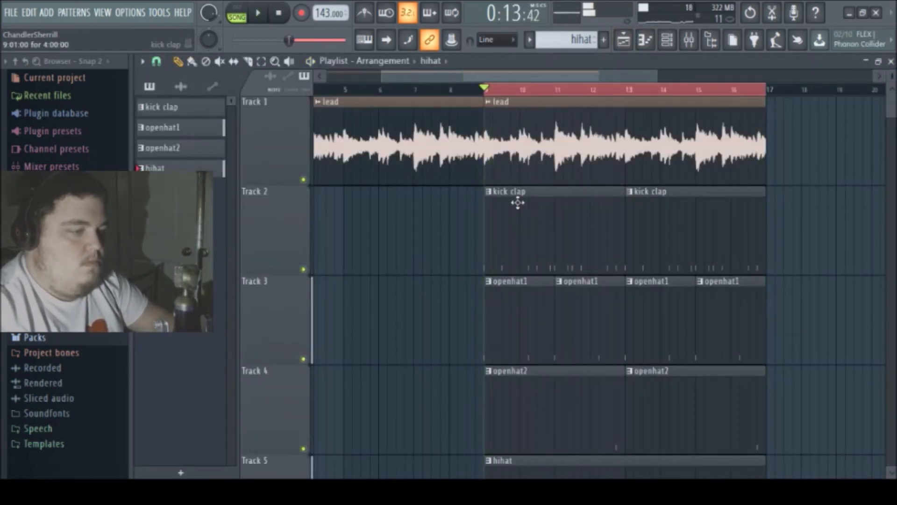
scroll(517, 201, "down", 6)
scroll(544, 171, "up", 5)
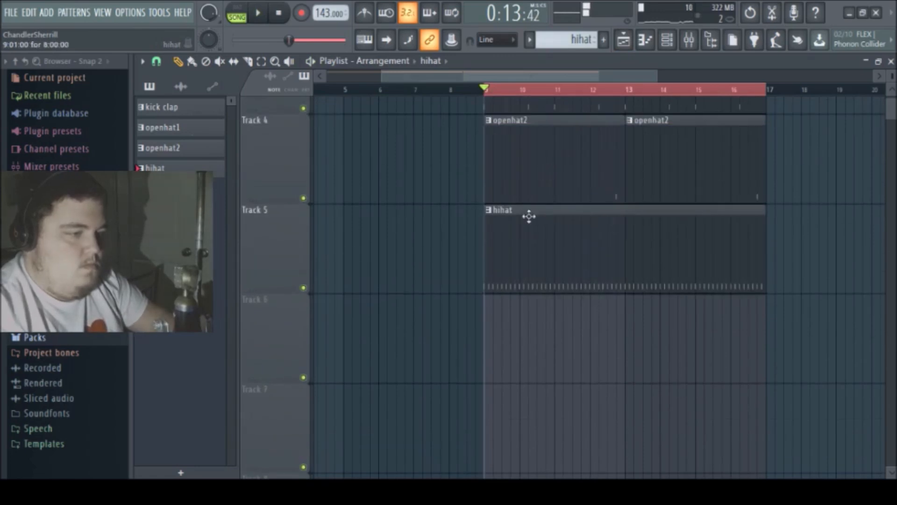
double_click(528, 215)
Step: Select all hihat notes, lengthen them until each one reaches the next, and play the result
right_click(326, 200)
left_click(303, 61)
left_click_drag(863, 212, 87, 343)
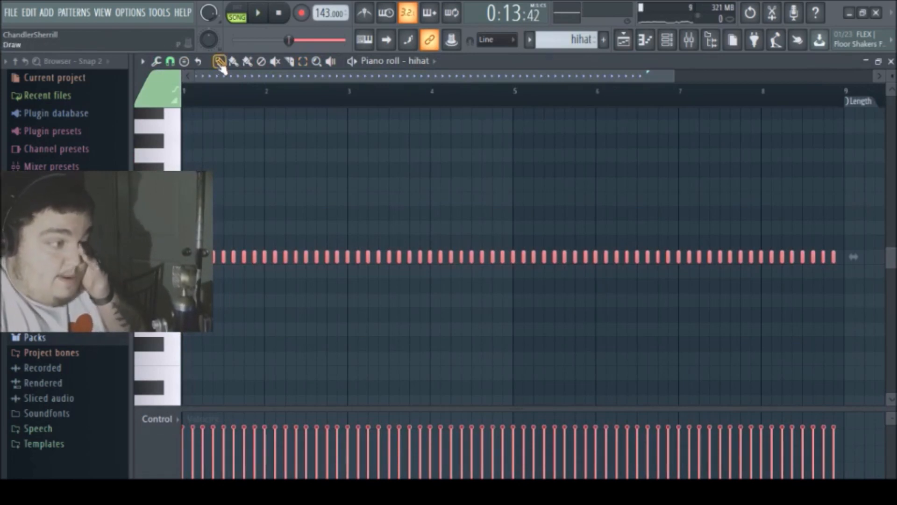
left_click(383, 242)
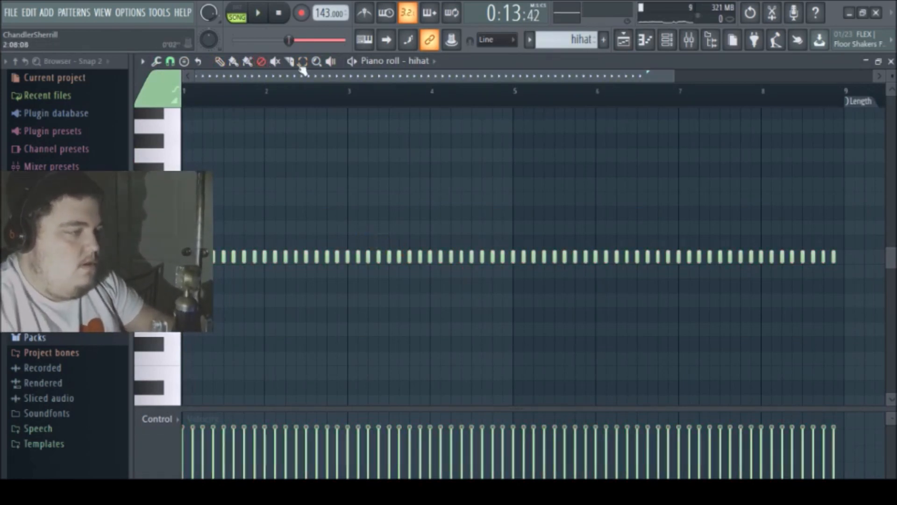
left_click_drag(870, 222, 214, 305)
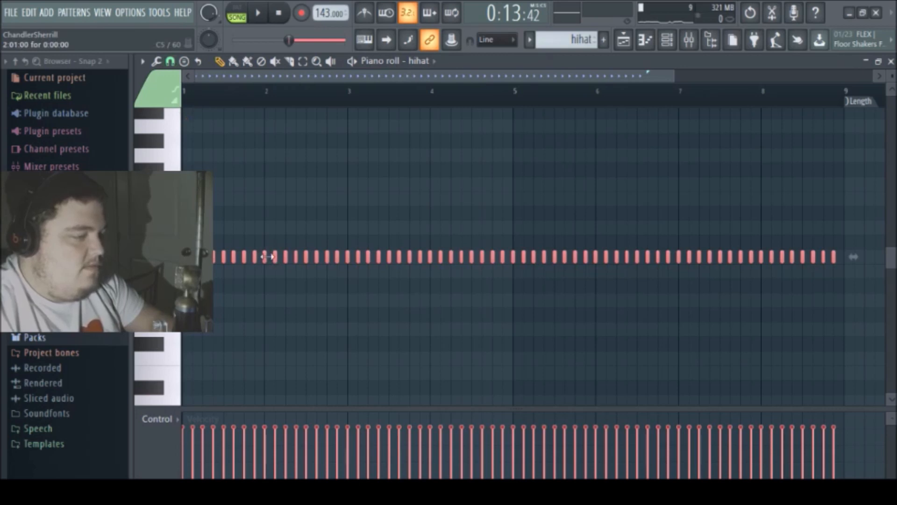
left_click_drag(267, 256, 276, 258)
left_click(303, 61)
key("space")
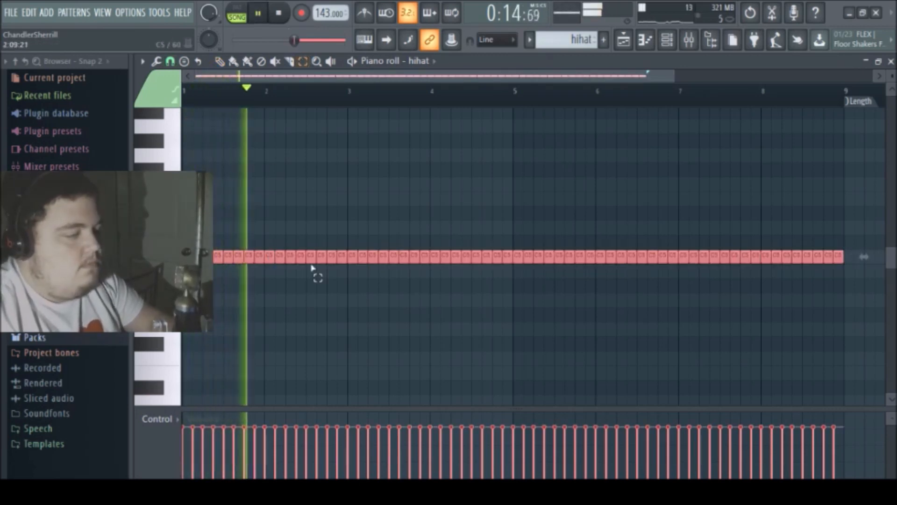
key("space")
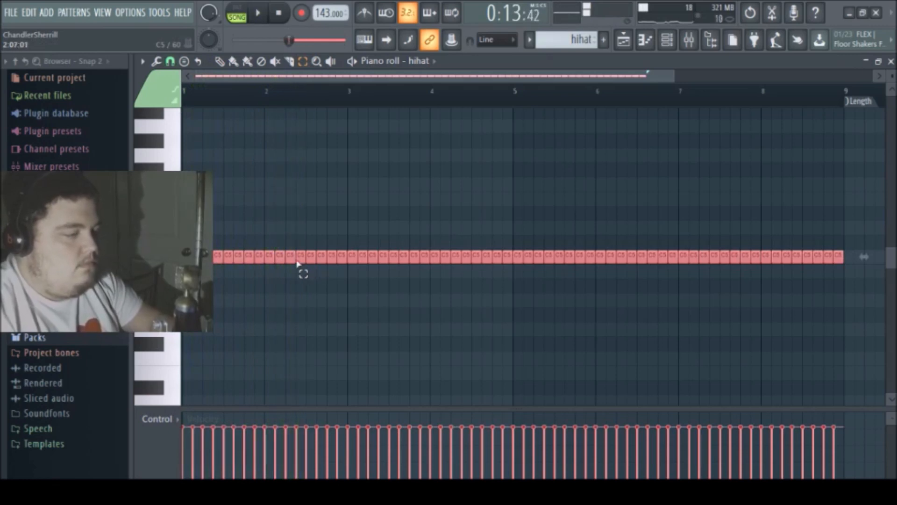
Step: Chop the hihat note on step 5 of bar 2 into shorter notes, lower the velocity of the later pieces, and audition the roll
left_click(293, 258)
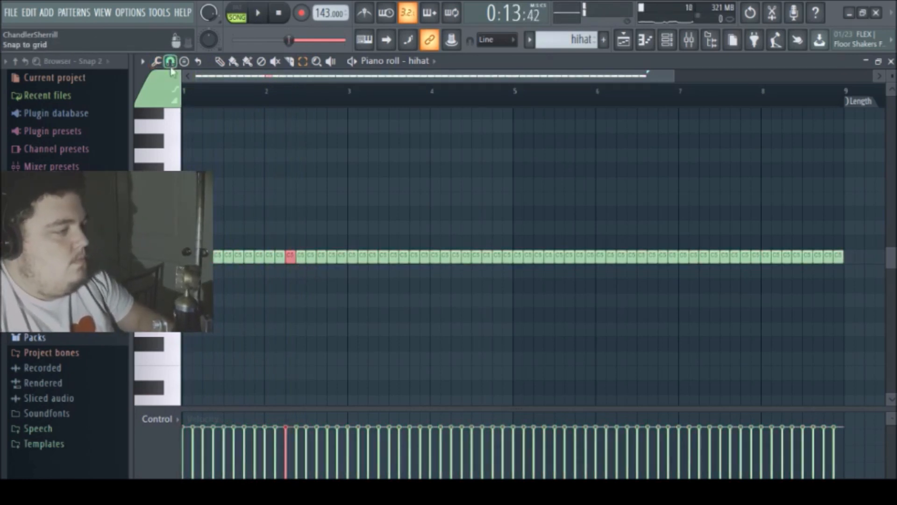
left_click(183, 160)
key("ctrl+u")
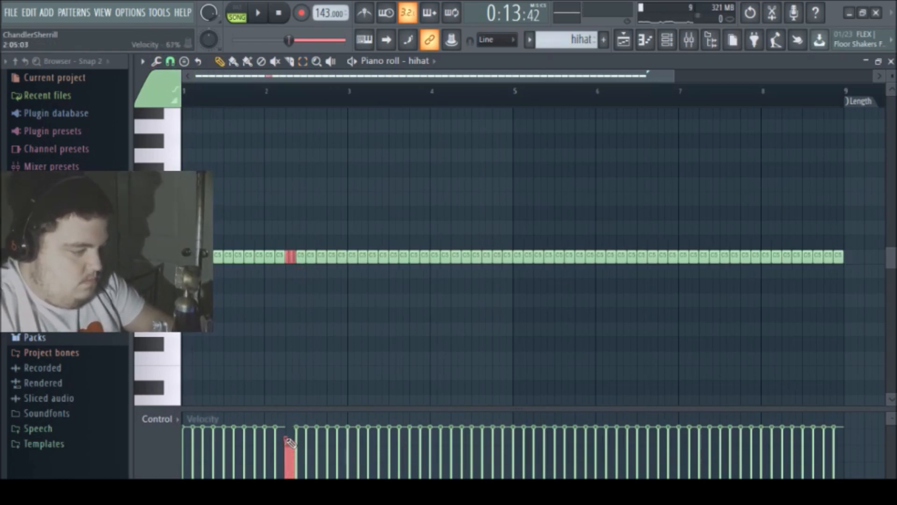
key("space")
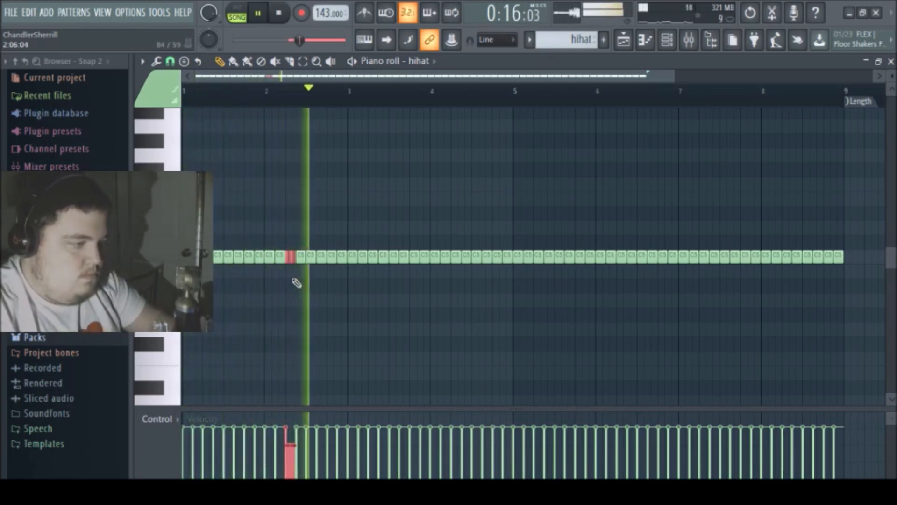
key("space")
key("space")
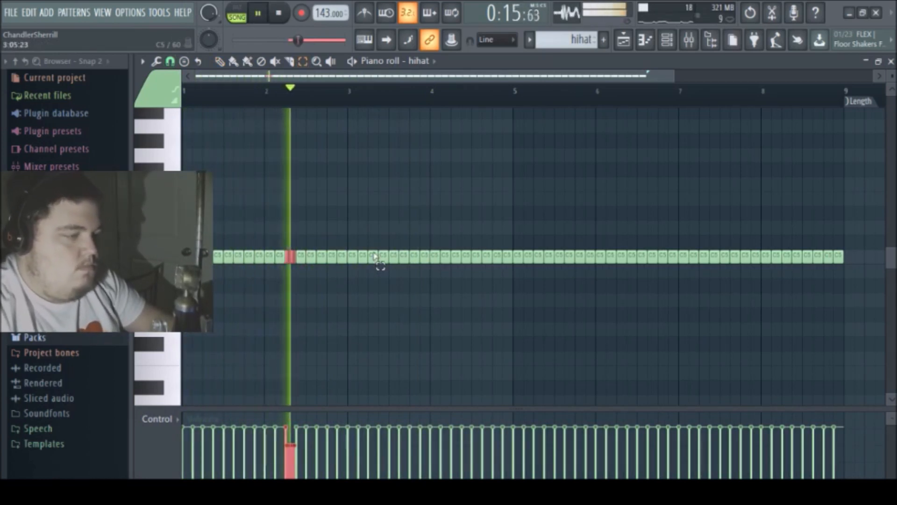
key("space")
Step: Shorten the hihat note on step 5 of bar 3 to one step, chop it into three notes and give them descending velocities
left_click(375, 257)
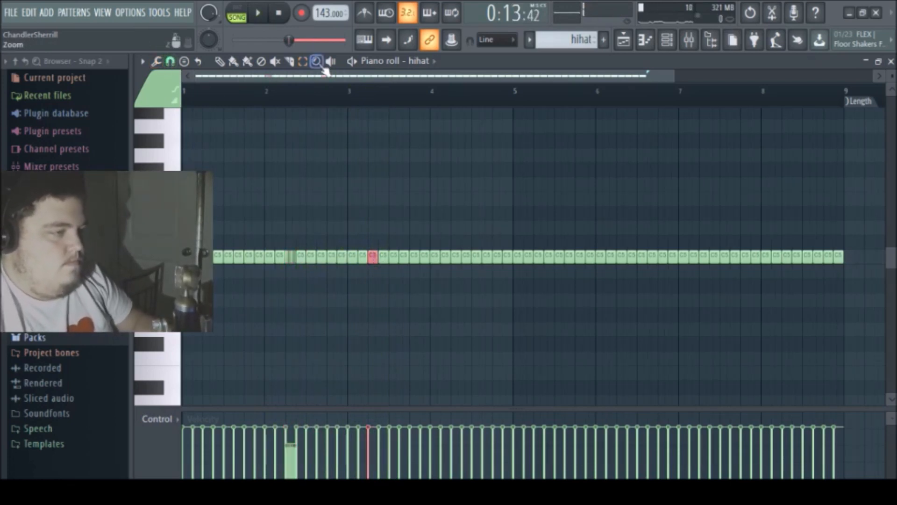
left_click_drag(356, 235, 444, 286)
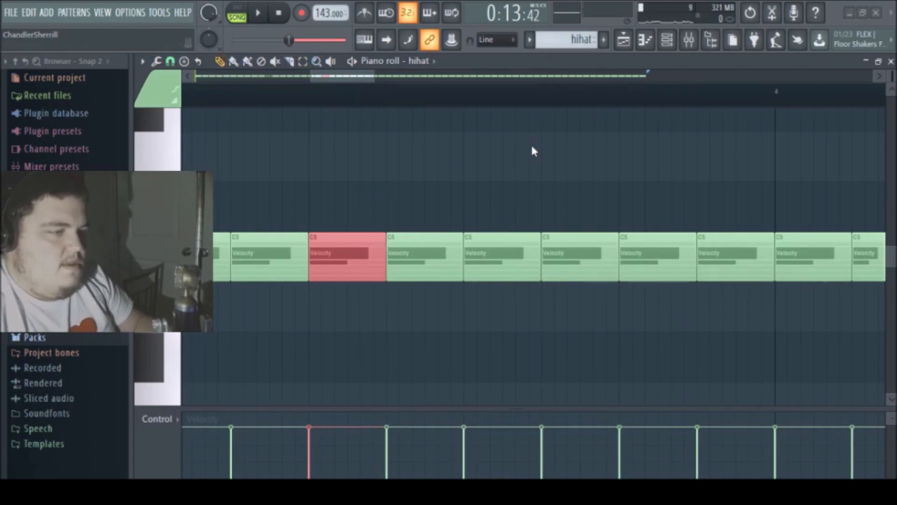
left_click_drag(383, 258, 357, 258)
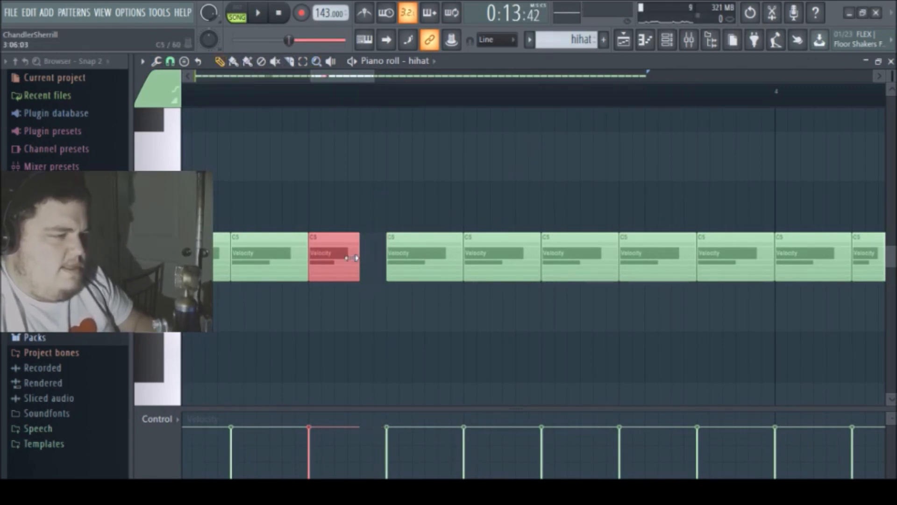
key("ctrl+u")
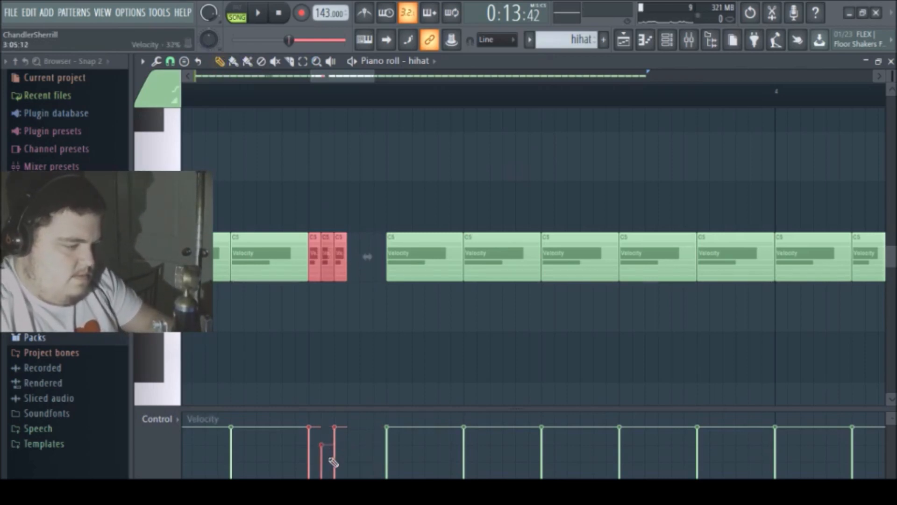
Step: Replace the hihat note on step 7 of bar 3 with a duplicate of the three-note roll and start playback
left_click(410, 260)
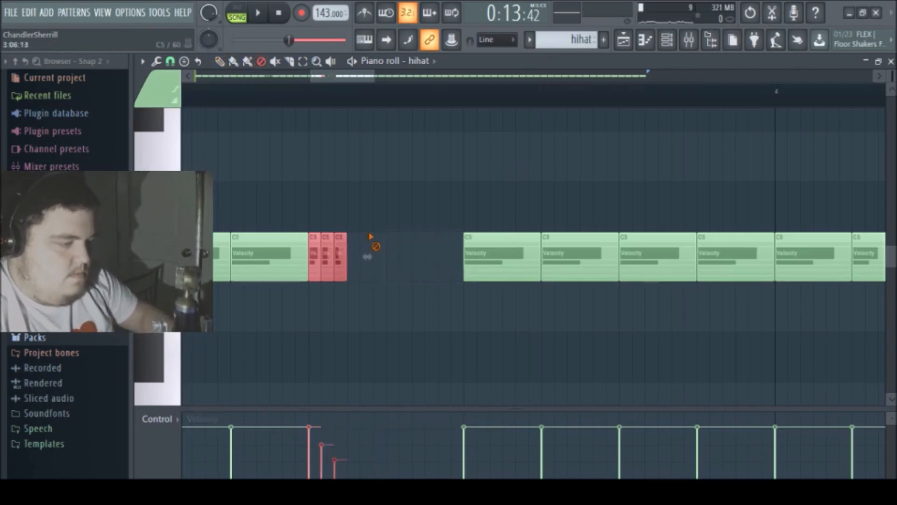
key("ctrl+b")
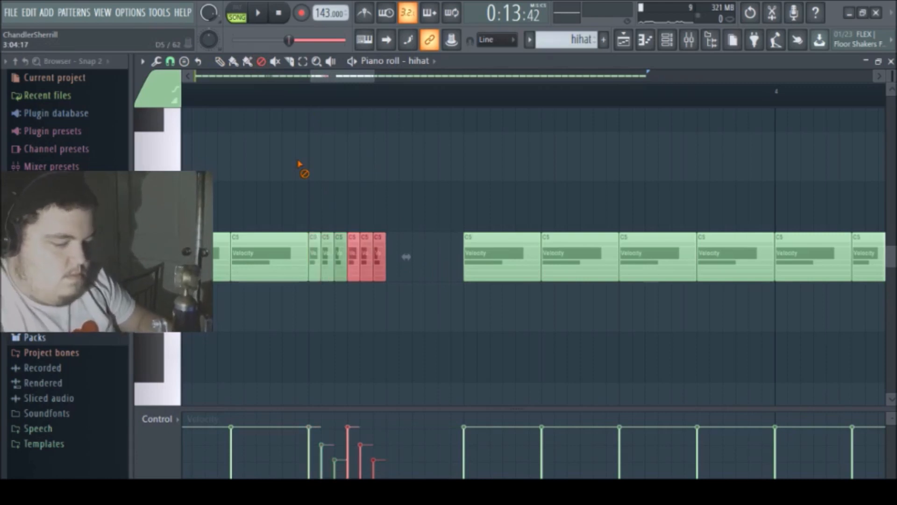
key("shift+Right")
key("shift+Right")
key("shift+Right")
key("shift+Right")
key("shift+Right")
key("shift+Left")
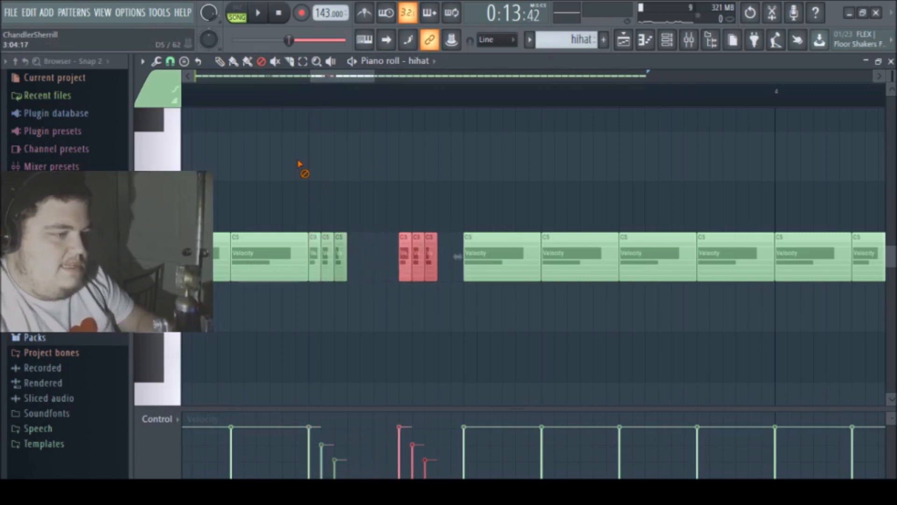
key("shift+Left")
key("space")
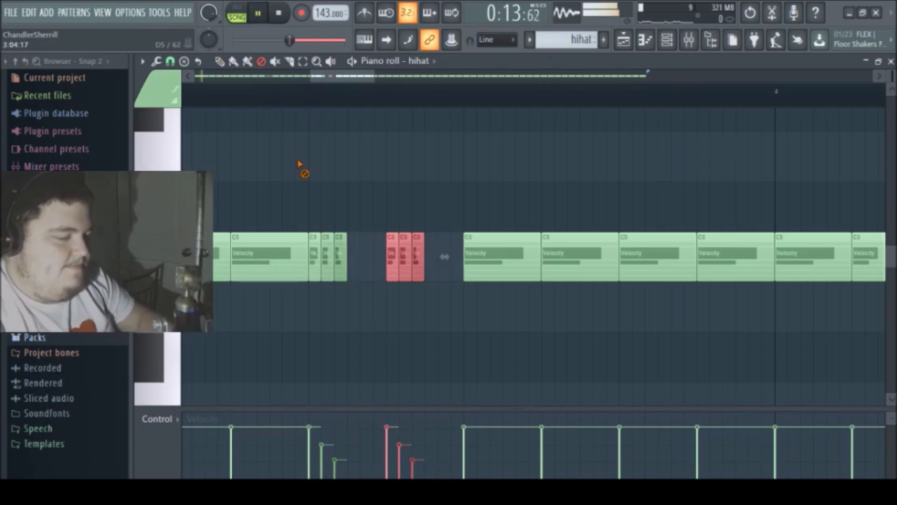
Step: Shorten the hihat note on step 15 of bar 4 to one step, chop it into three notes with descending velocities, and start playback
left_click(317, 61)
right_click(357, 226)
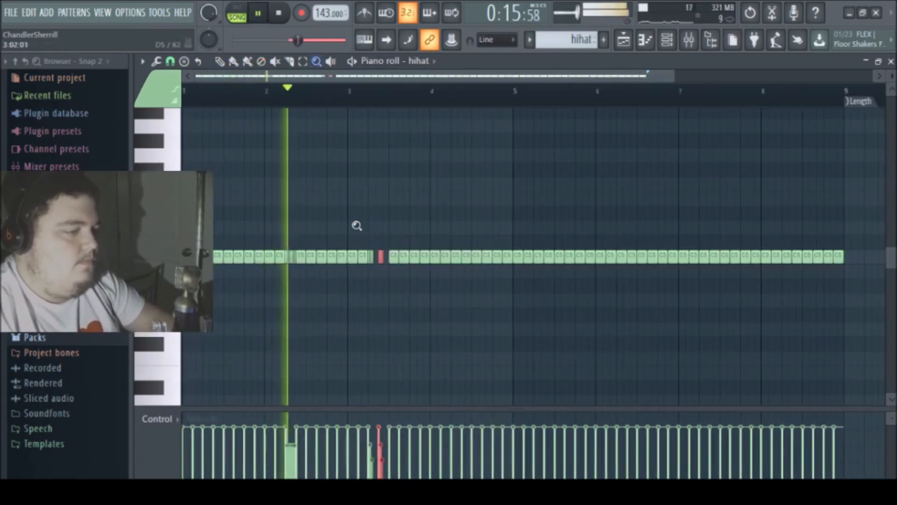
left_click_drag(344, 206, 637, 401)
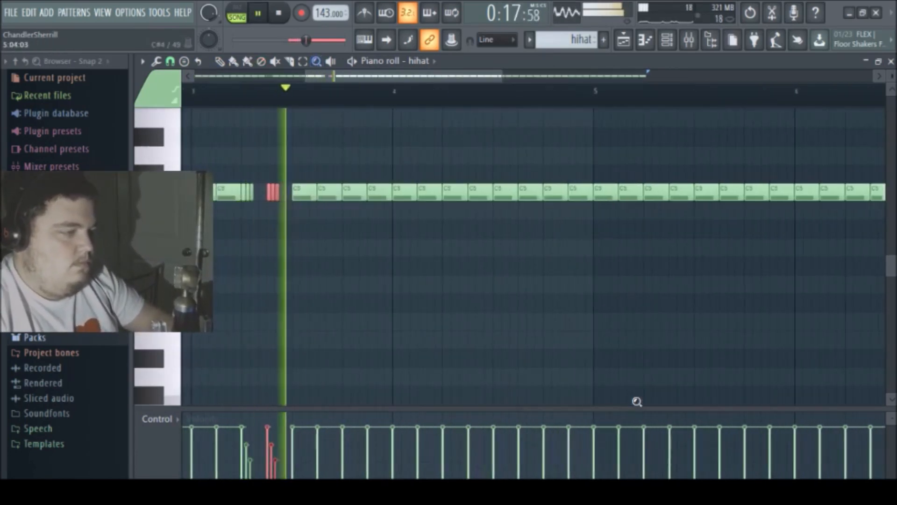
left_click(304, 63)
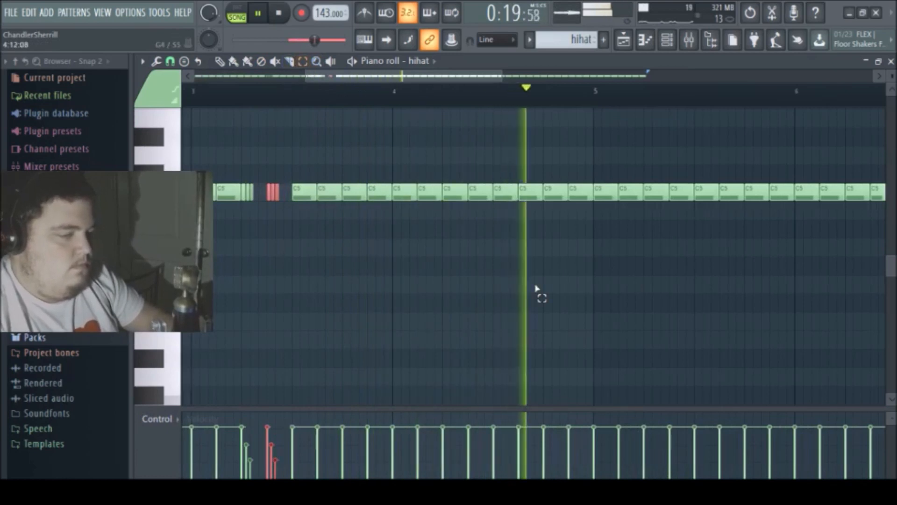
key("space")
left_click_drag(588, 175, 589, 242)
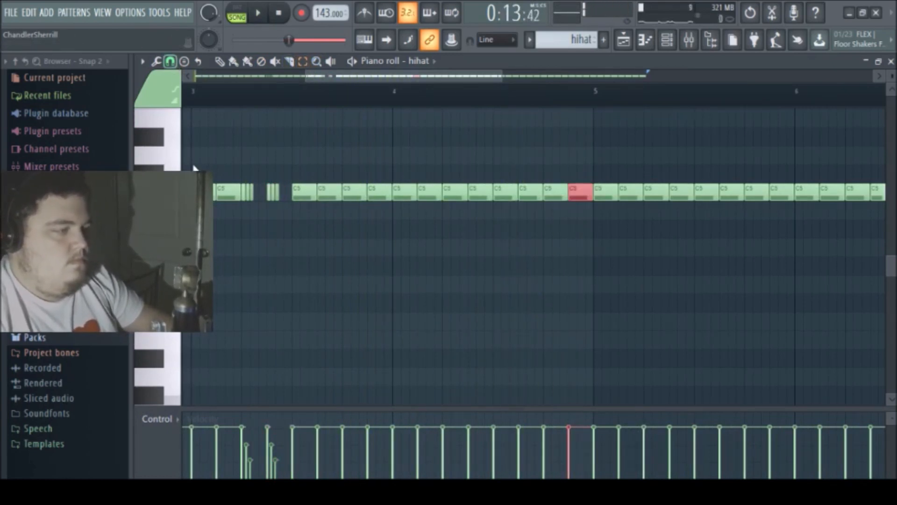
key("ctrl+u")
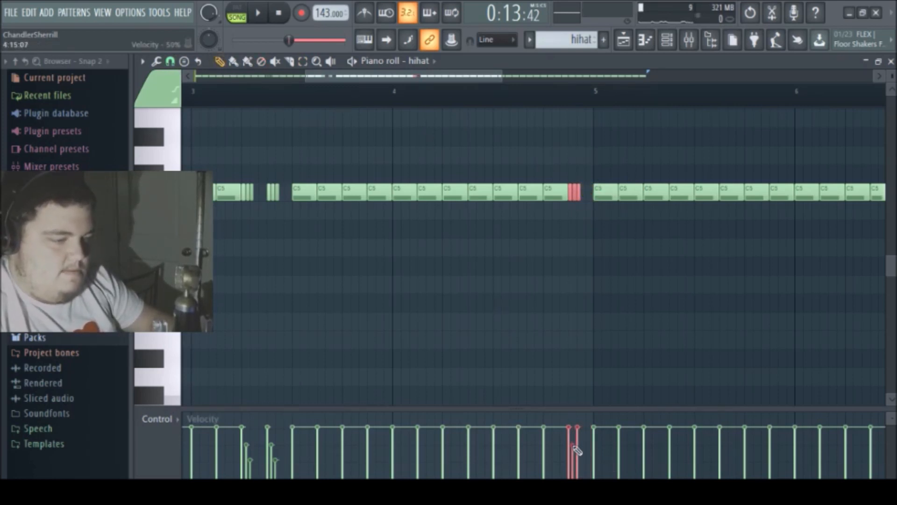
left_click(301, 76)
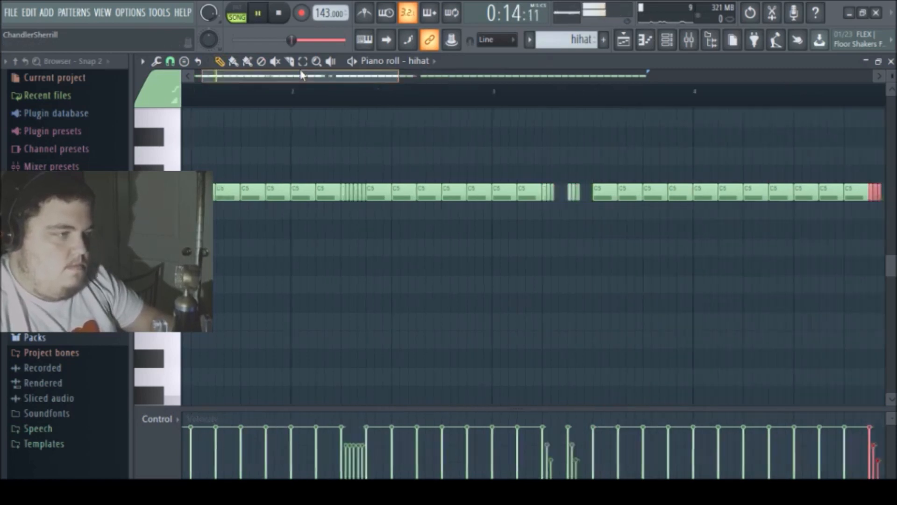
Step: Lower the hihat note on step 3 of bar 2, just before the roll, by two semitones and restart playback
right_click(317, 63)
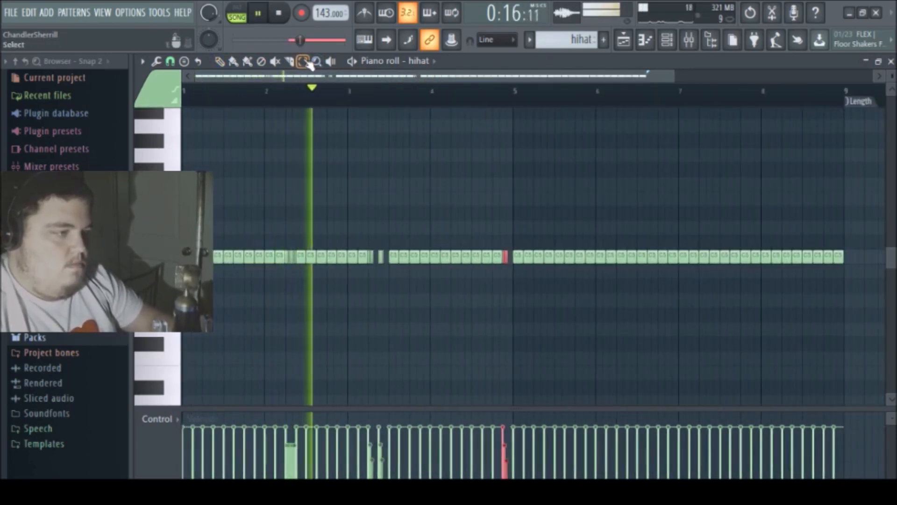
left_click_drag(280, 257, 281, 268)
key("shift+Down")
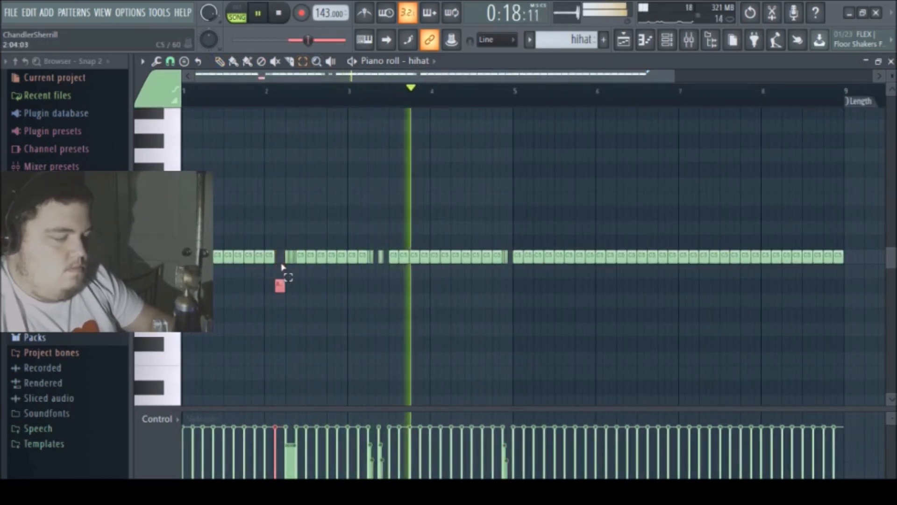
key("space")
key("space")
Step: Raise the hihat note on step 15 of bar 2 by three semitones
left_click(341, 256)
key("shift+Up")
key("shift+Up")
key("shift+Up")
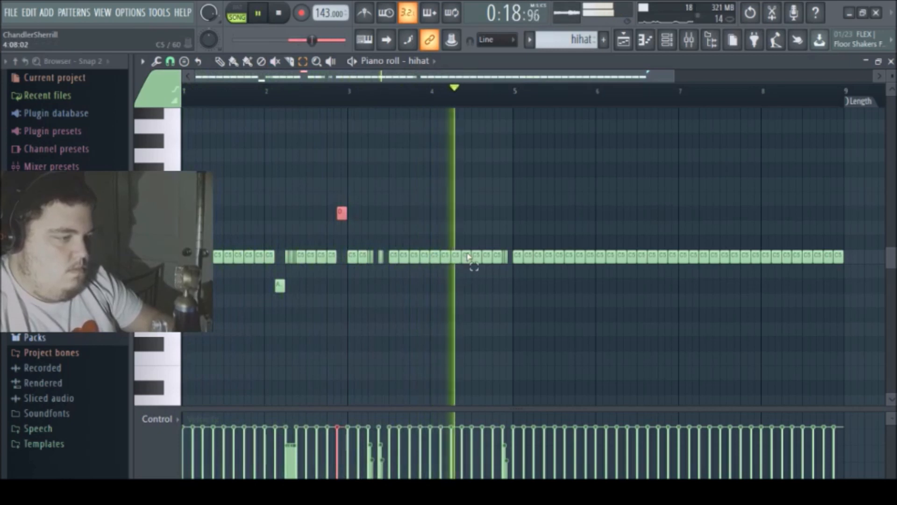
Step: Lower the hihat note on step 3 of bar 4 by four semitones and audition the pattern
left_click(448, 257)
key("shift+Down")
key("shift+Down")
key("shift+Down")
key("shift+Down")
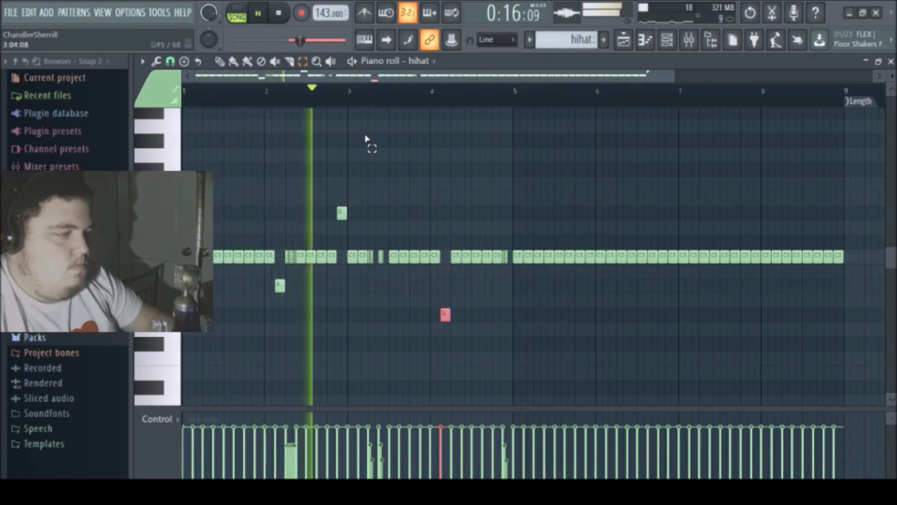
left_click(219, 61)
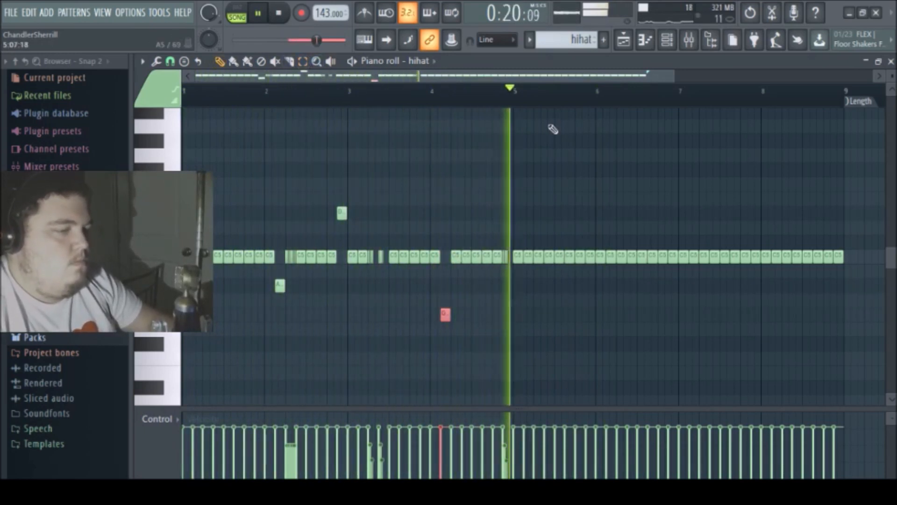
key("space")
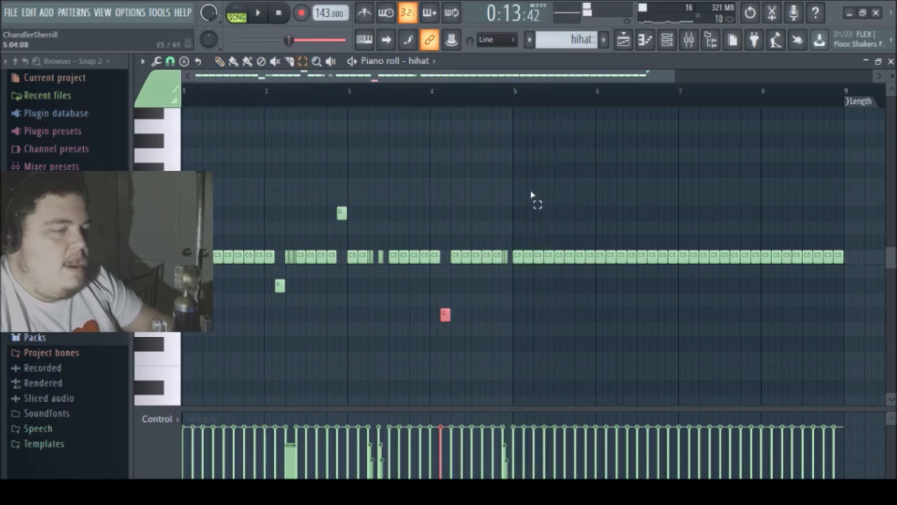
Step: Replace the hihat notes in bars 5 to 8 with a duplicate of bars 1 to 4, aligned to start at bar 5
left_click_drag(519, 183, 841, 393)
key("Delete")
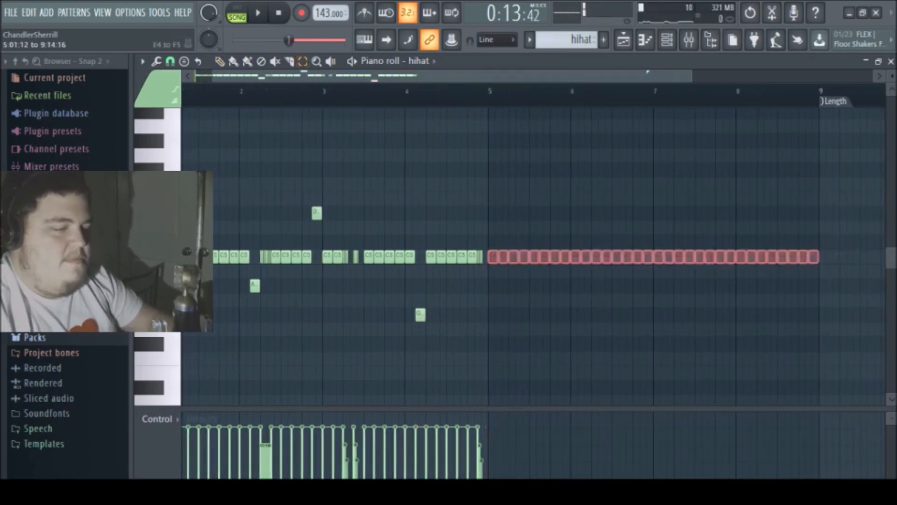
left_click_drag(554, 178, 2, 373)
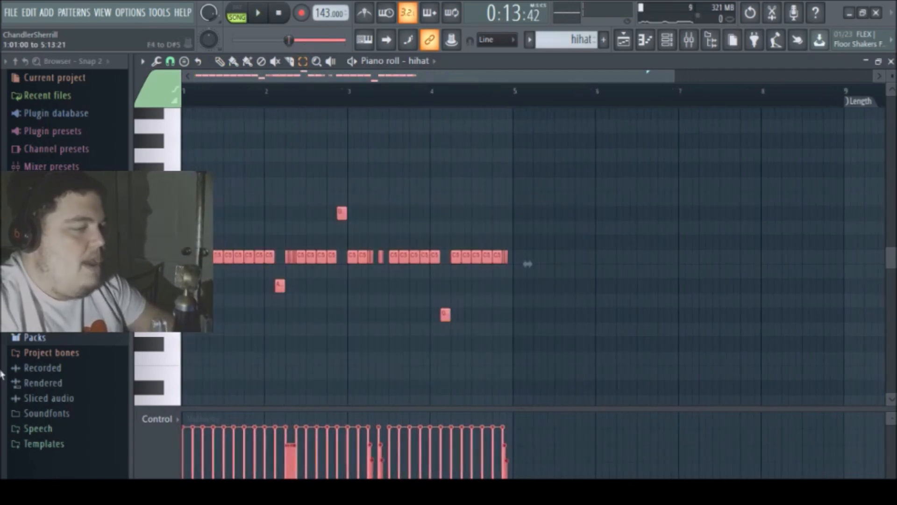
left_click_drag(293, 80, 509, 80)
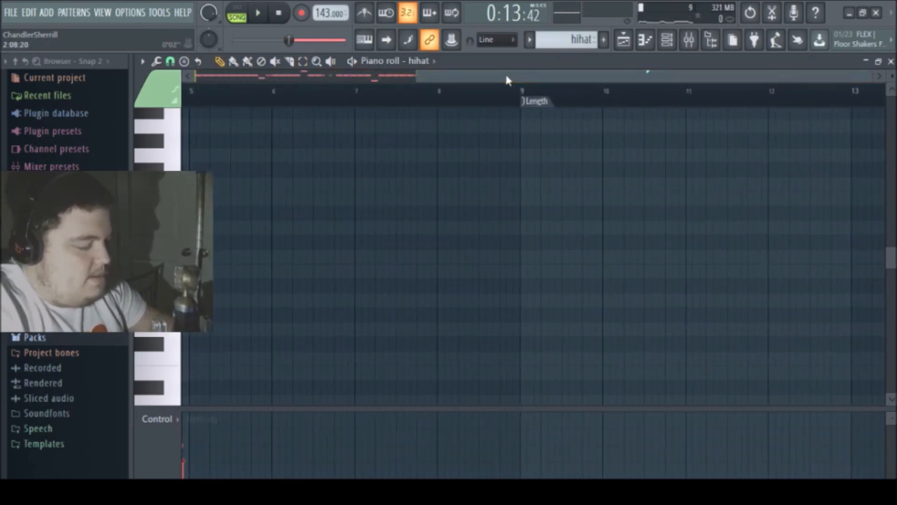
key("ctrl+b")
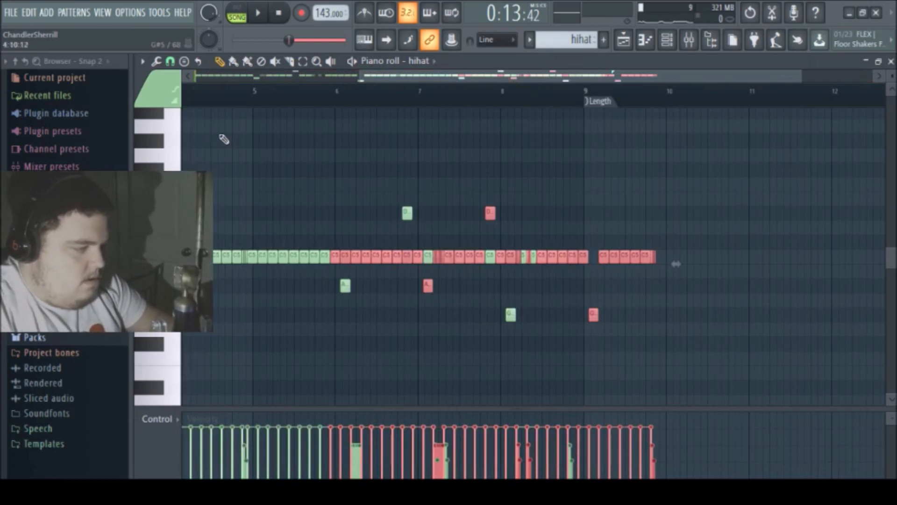
key("ctrl+z")
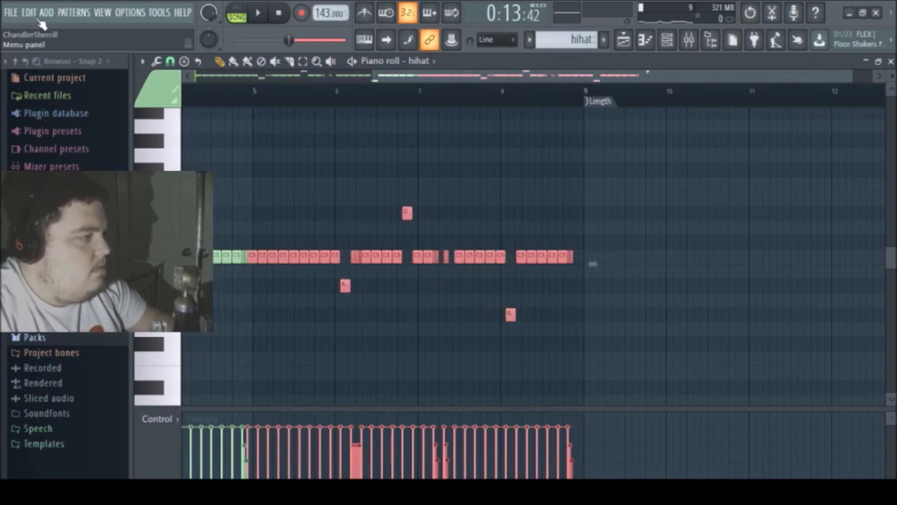
key("shift+Right")
key("shift+Right")
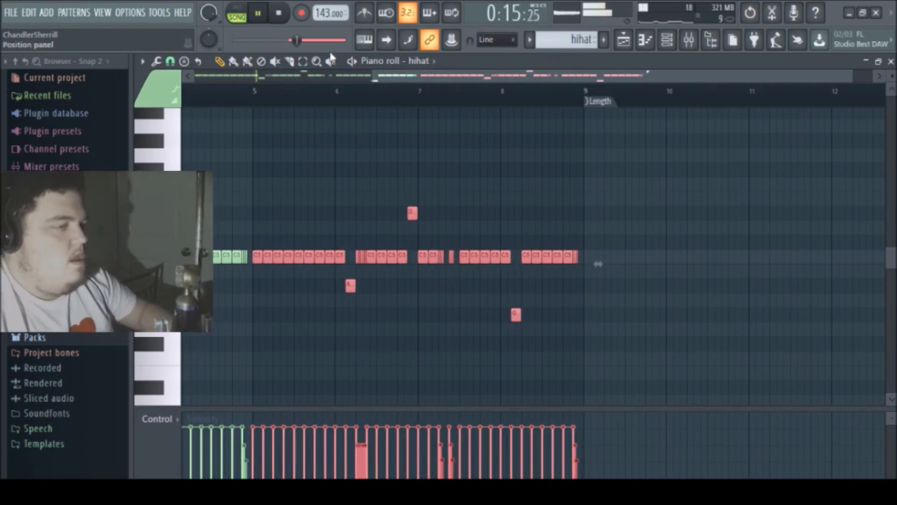
Step: Listen to the full arrangement in the playlist and look through the channel rack for the 808 channels
left_click(617, 36)
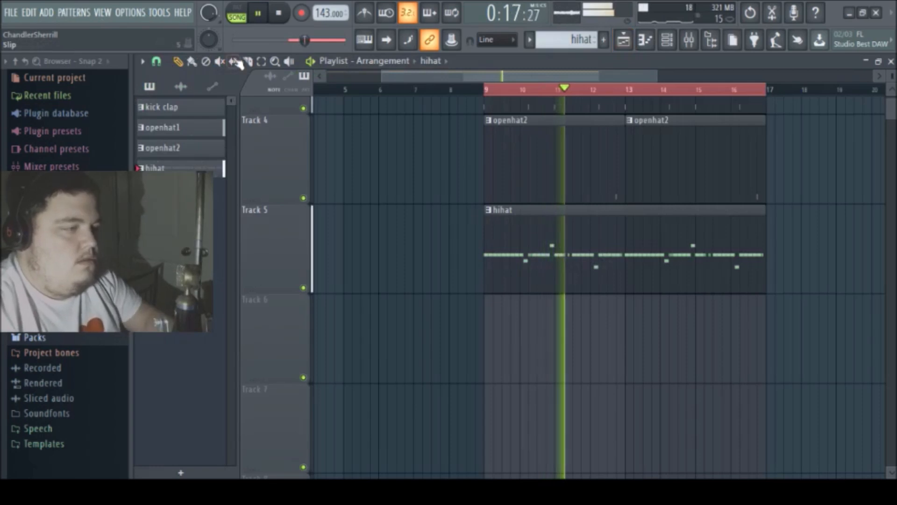
left_click(275, 61)
left_click(365, 204)
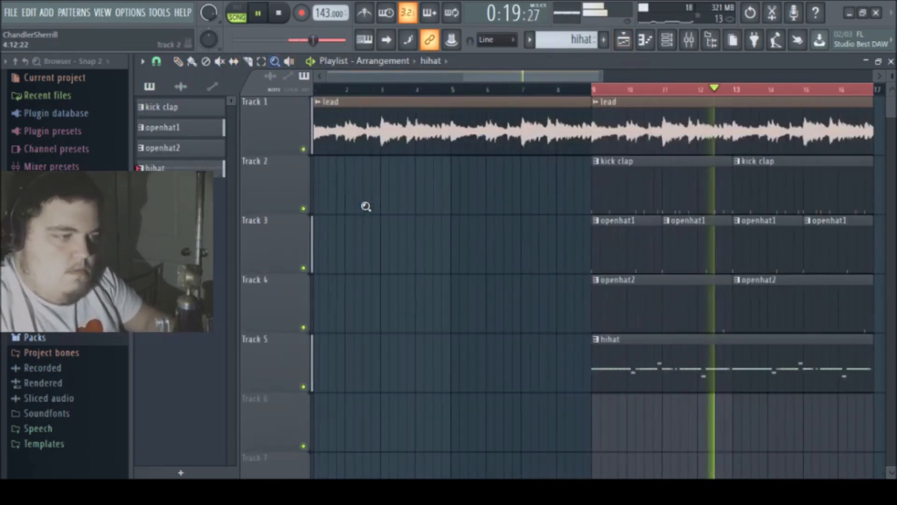
left_click(178, 62)
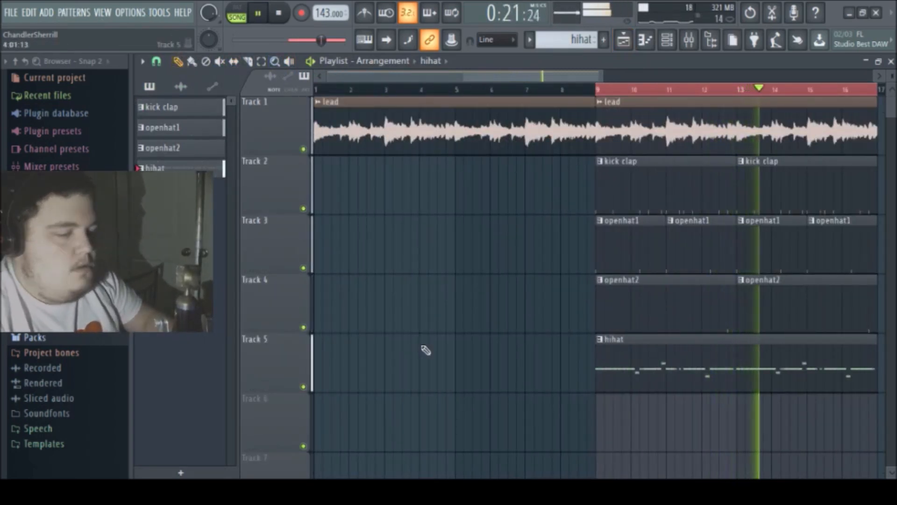
left_click(667, 41)
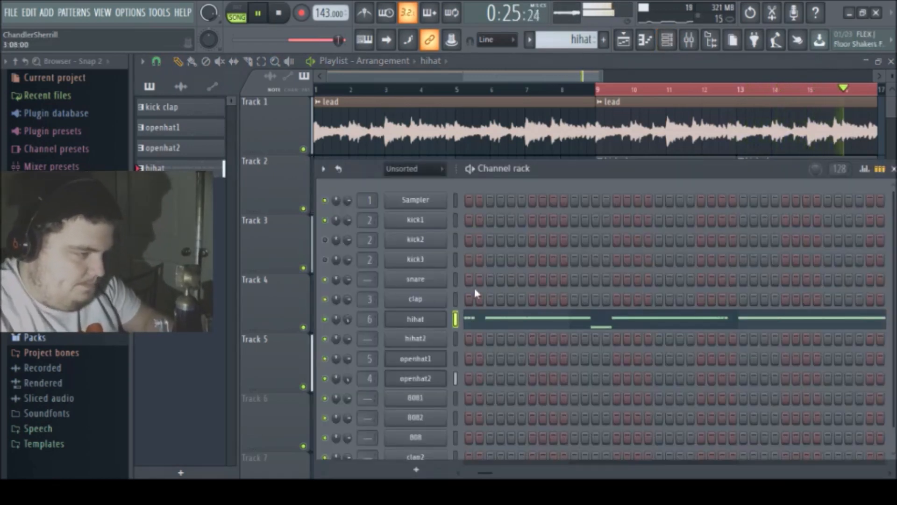
scroll(449, 341, "down", 1)
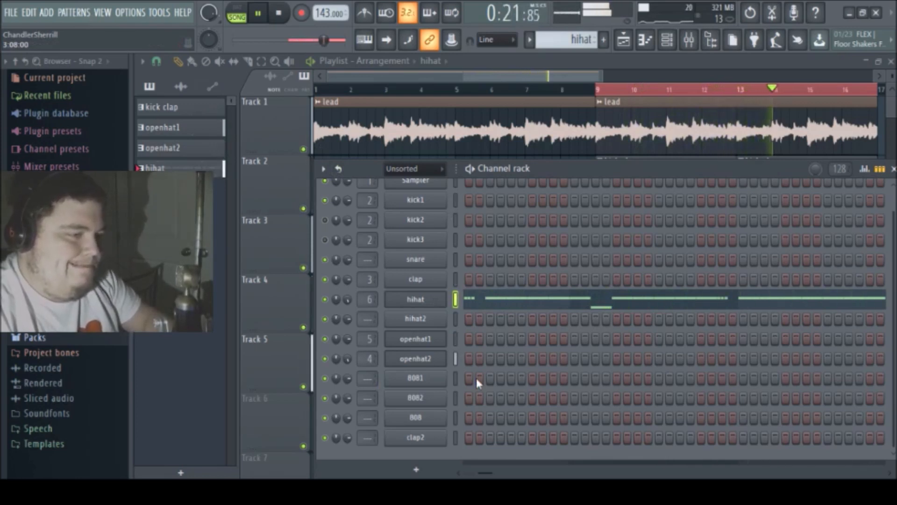
key("space")
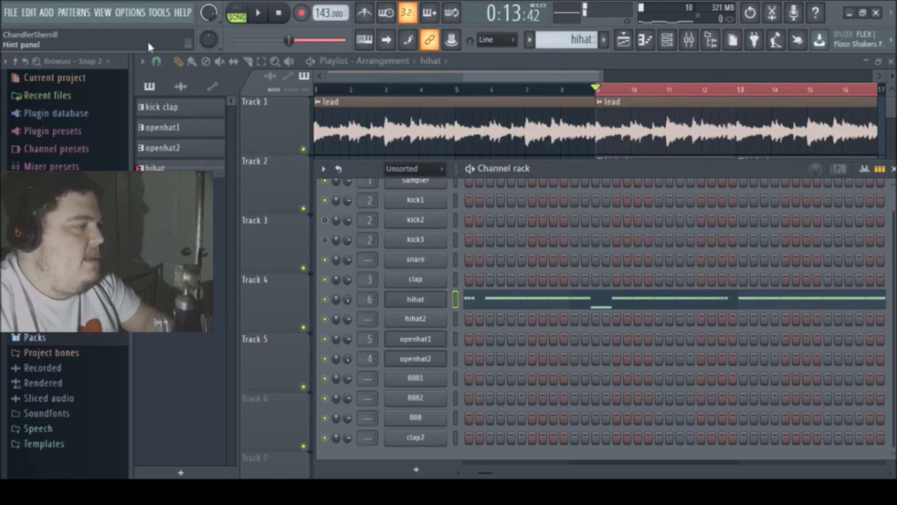
Step: Open the kick1 notes of the kick clap pattern in the piano roll and copy all of them
left_click(74, 40)
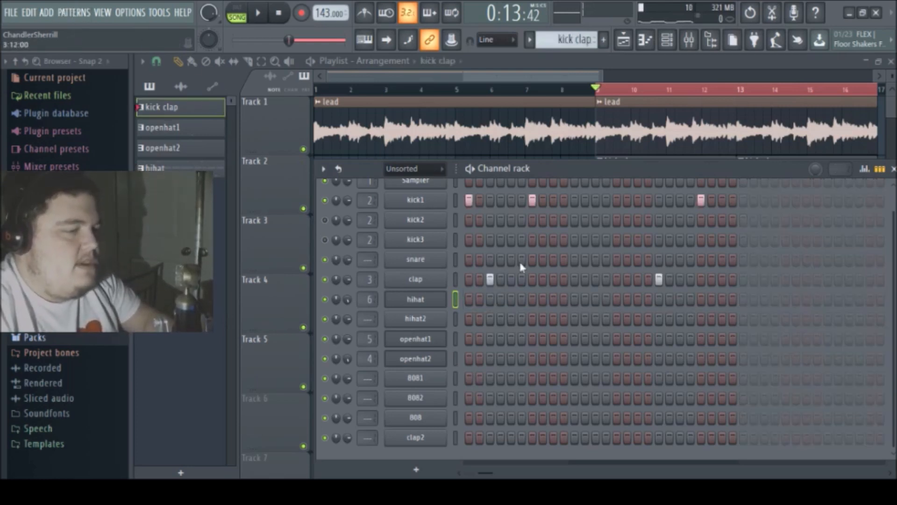
left_click(645, 39)
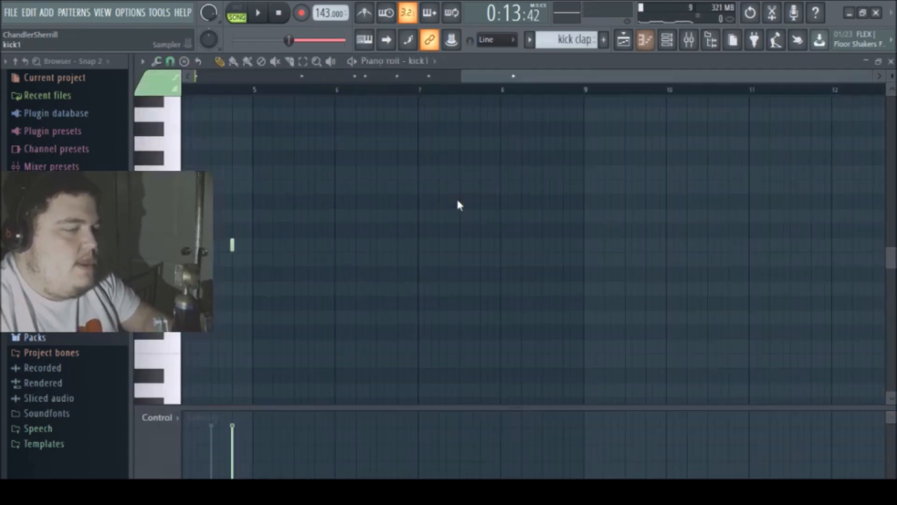
left_click(316, 61)
left_click(352, 153)
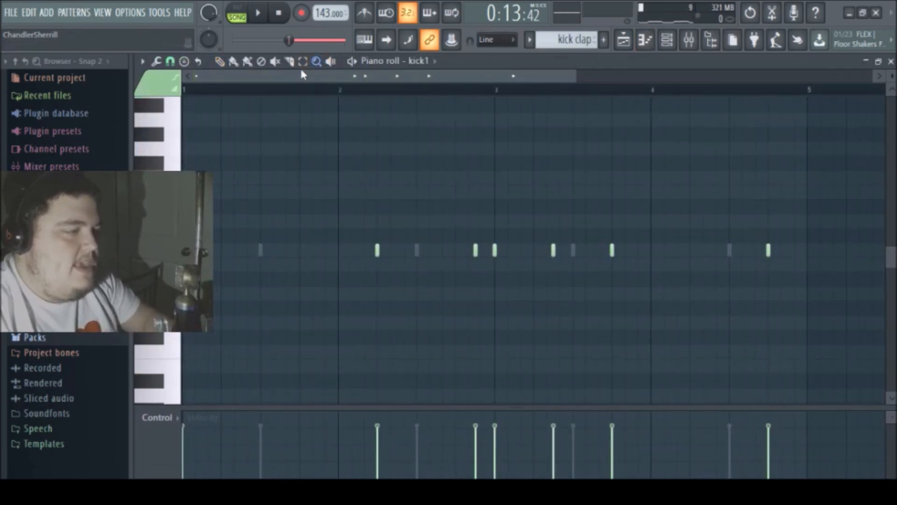
left_click_drag(867, 187, 2, 369)
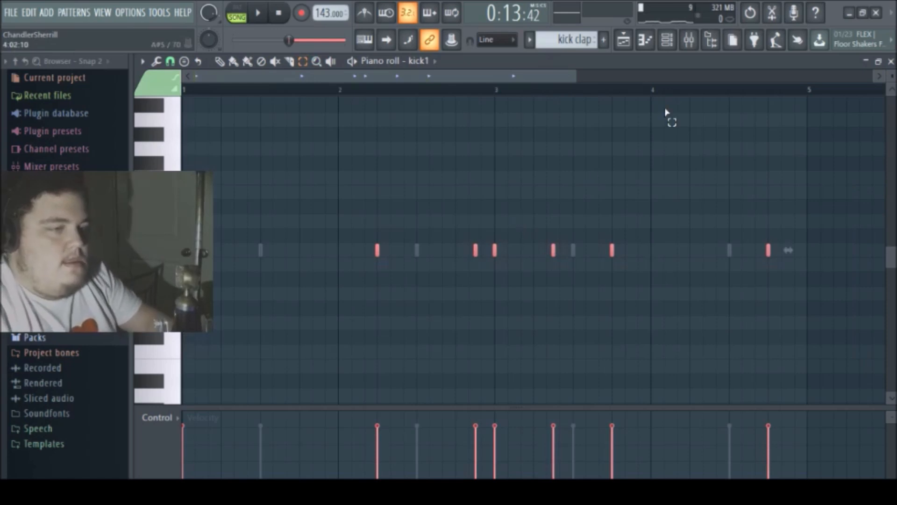
Step: Create a new pattern named 808 and paste the copied kick notes into the 8081 channel's piano roll
left_click(673, 43)
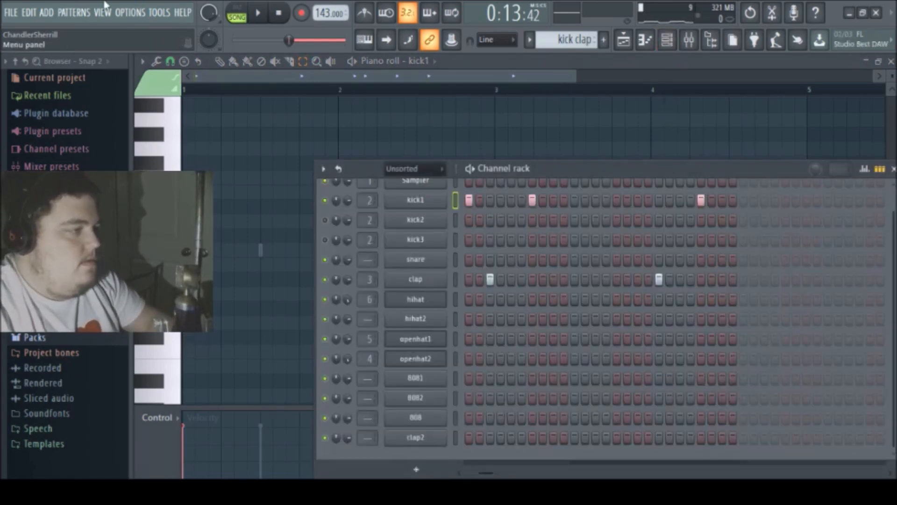
key("F4")
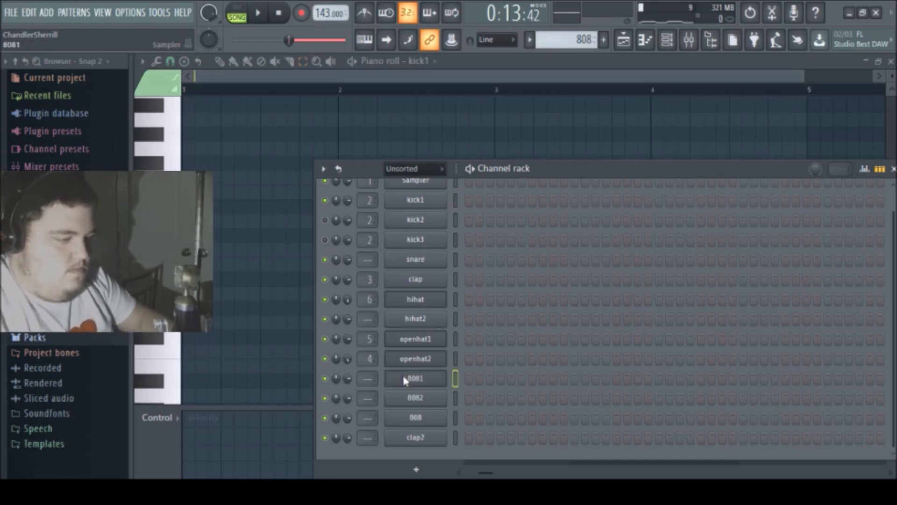
key("F7")
key("ctrl+v")
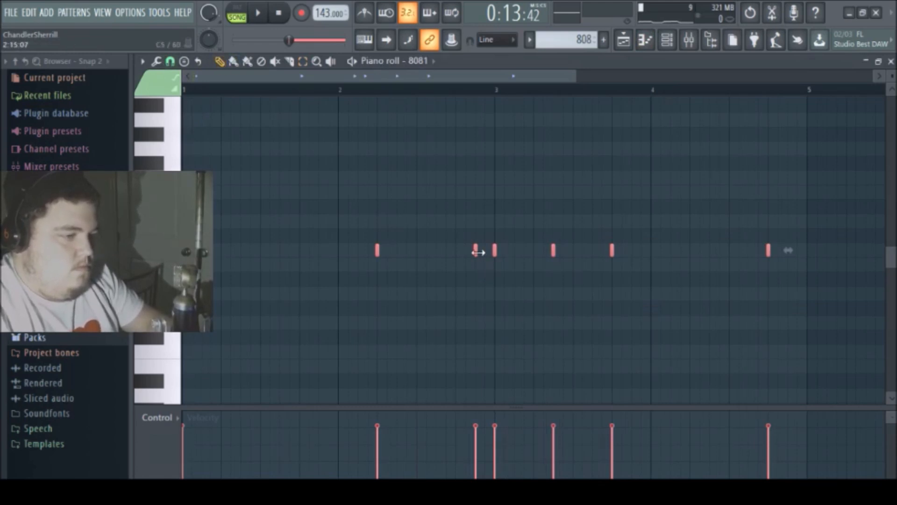
Step: Lengthen all 8081 notes to two steps, play the pattern on its own, and lower the notes one semitone to B4
key("space")
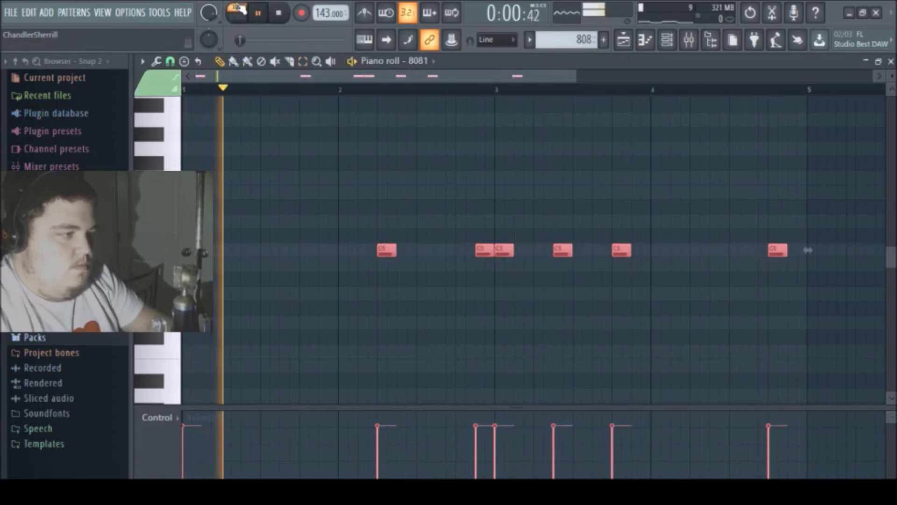
key("shift+Down")
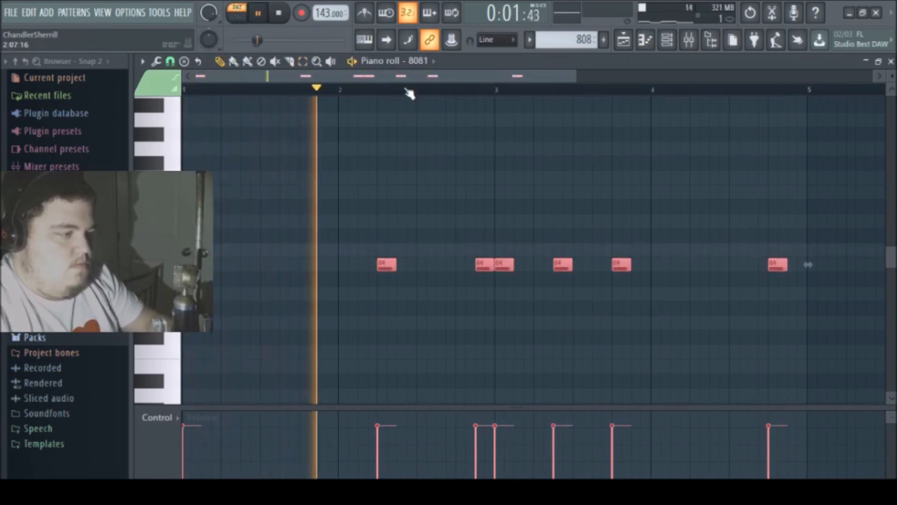
Step: Load the 8081 channel's sample into Edison and inspect its waveform
left_click(667, 40)
left_click(409, 378)
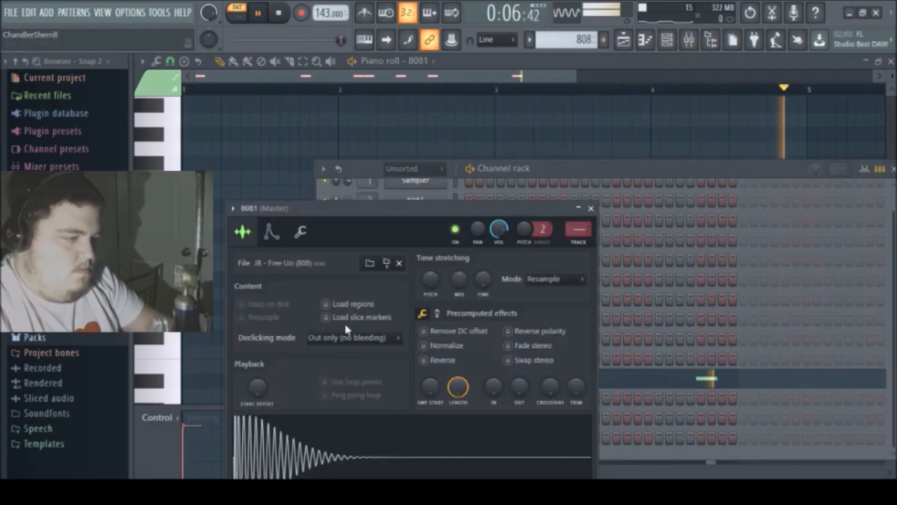
left_click(388, 331)
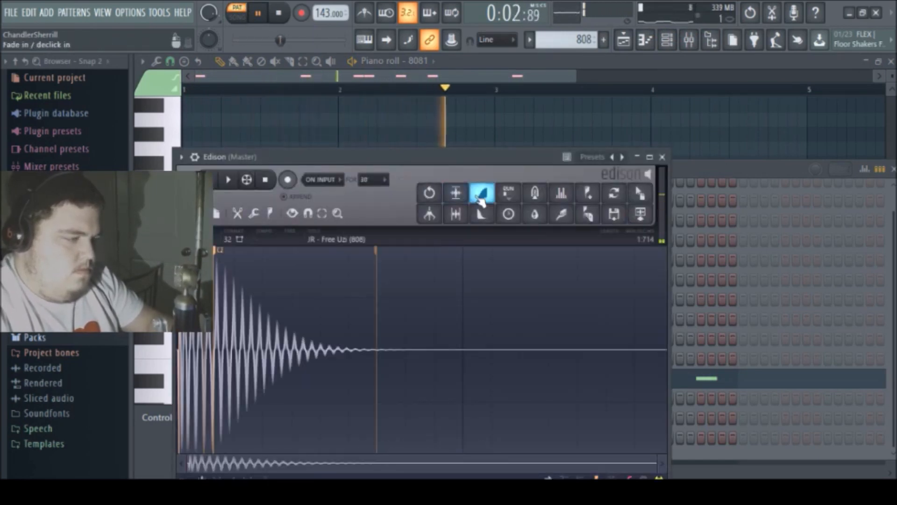
left_click(662, 157)
Step: Place the 808 pattern on playlist Track 6 at bar 9 and play the song from there
left_click(623, 42)
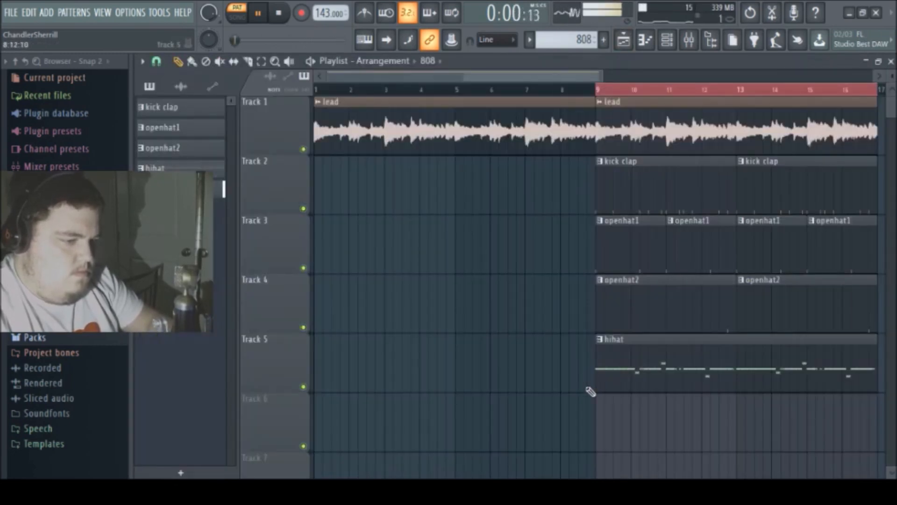
left_click(599, 402)
left_click(594, 86)
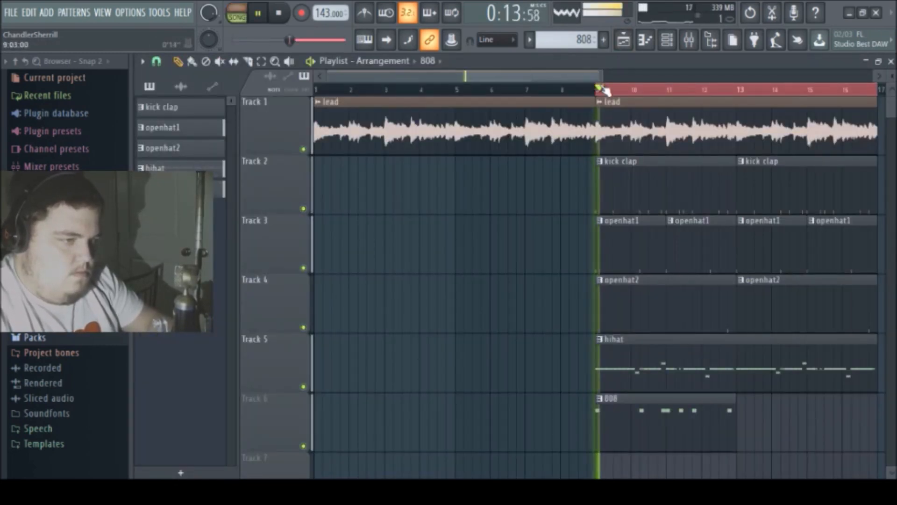
Step: Lengthen the 8081 notes so each one runs to the start of the following note, filling all four bars
left_click(667, 40)
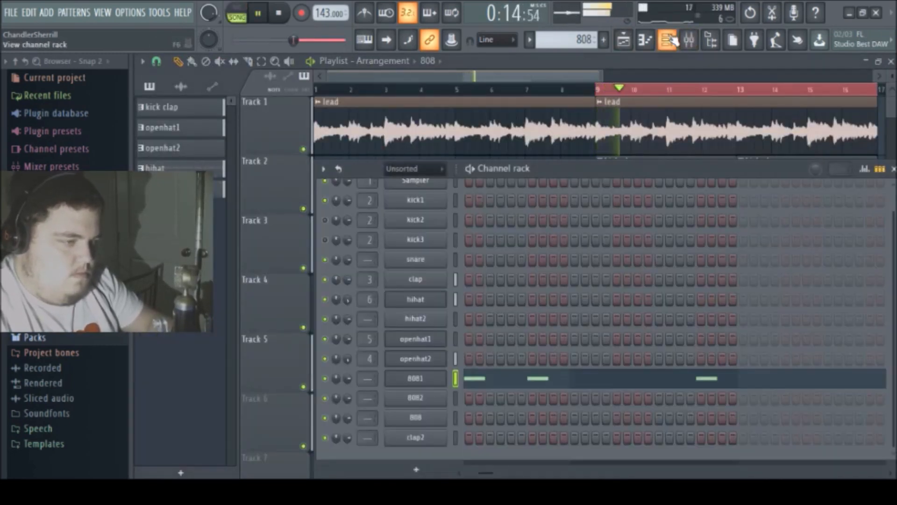
left_click(505, 384)
left_click_drag(214, 268, 476, 262)
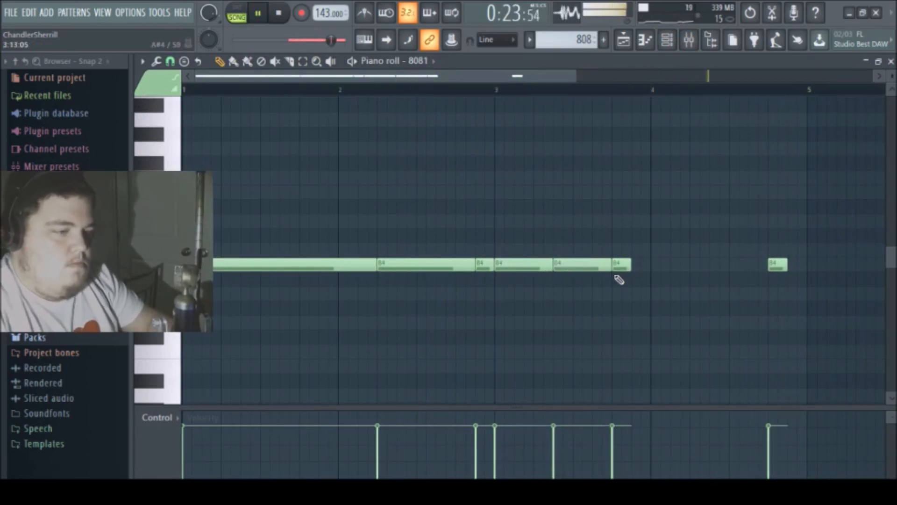
left_click_drag(630, 267, 745, 281)
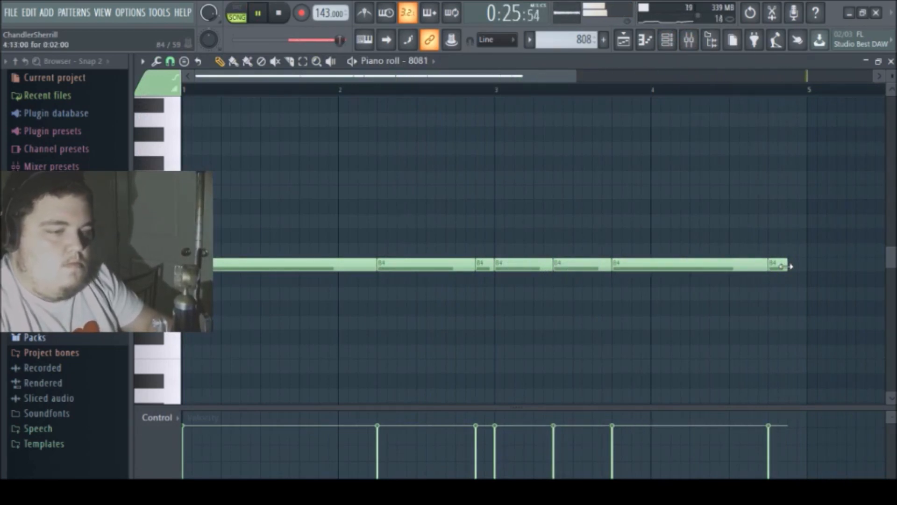
Step: Route the 8081 channel to mixer insert 7
left_click(667, 40)
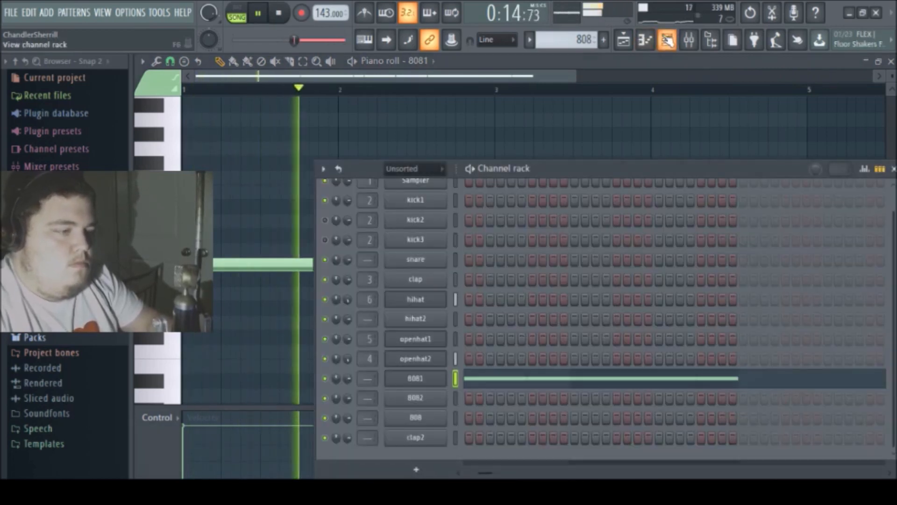
left_click(689, 40)
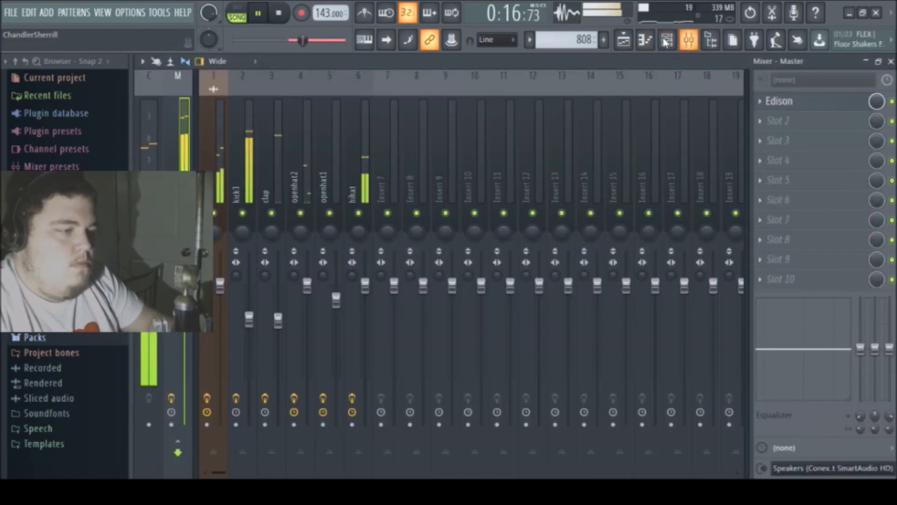
left_click(380, 145)
key("ctrl+l")
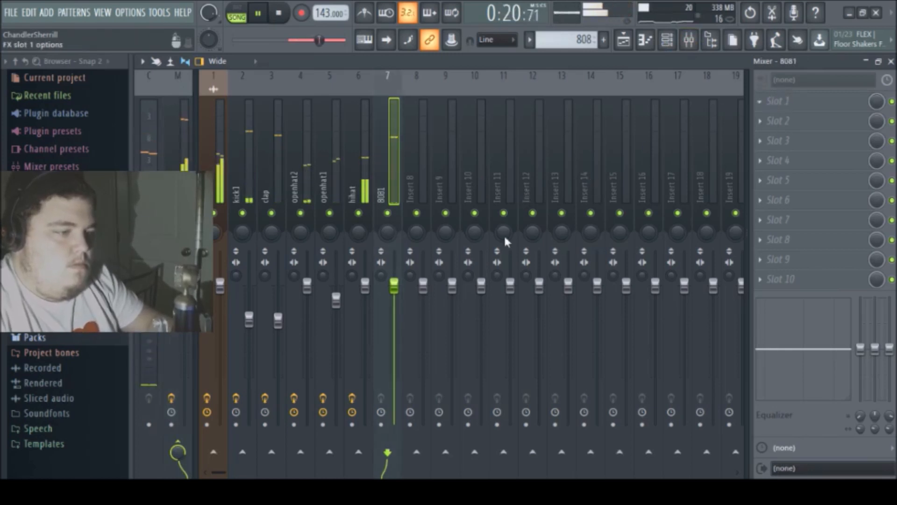
Step: Add Sausage Fattener to the first effect slot of the 8081 mixer track and adjust its knobs
left_click(495, 300)
left_click_drag(394, 225, 377, 158)
left_click_drag(537, 286, 526, 255)
left_click(391, 106)
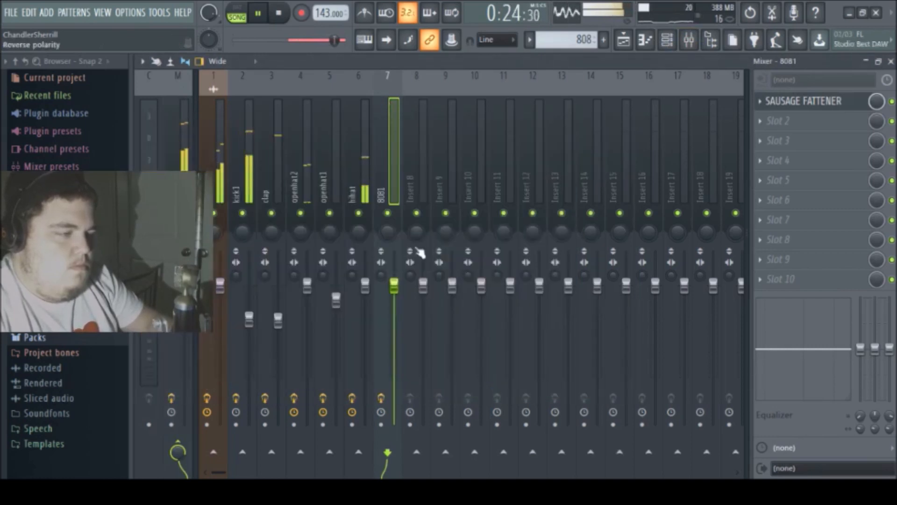
Step: Lower the 8081 mixer track's volume to just below -6.0 dB and add Fruity Limiter to the Master's slot 10
left_click_drag(388, 303, 388, 334)
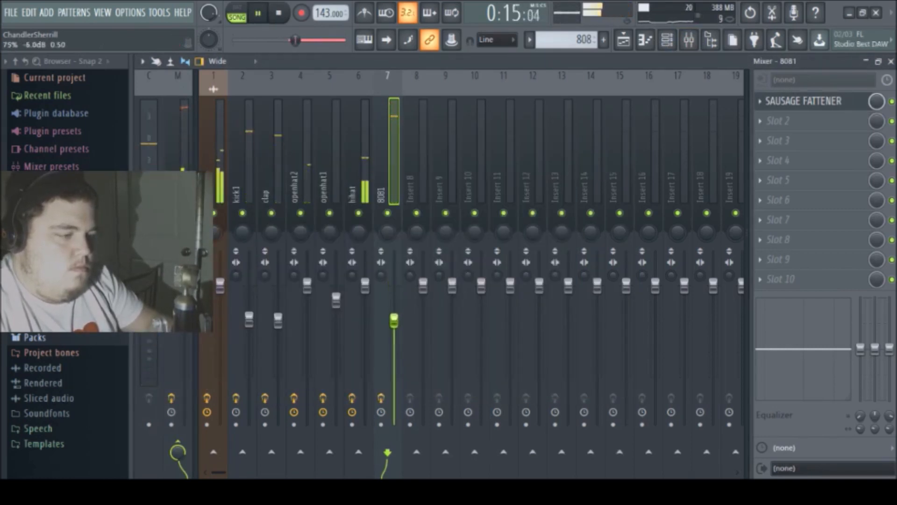
left_click(176, 148)
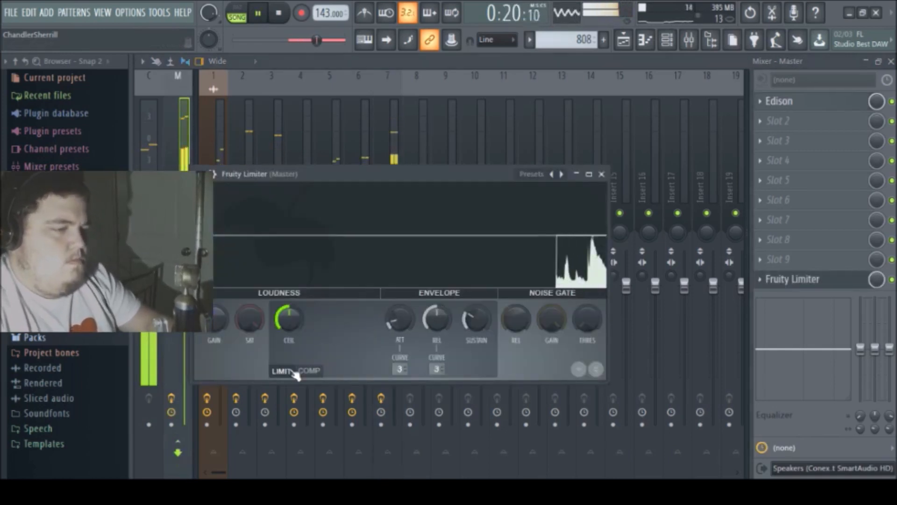
left_click(388, 126)
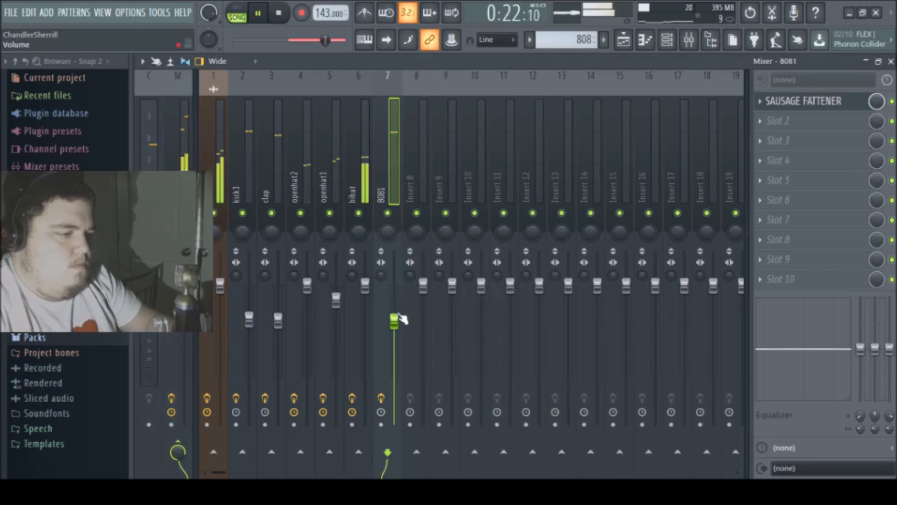
left_click_drag(394, 328, 394, 329)
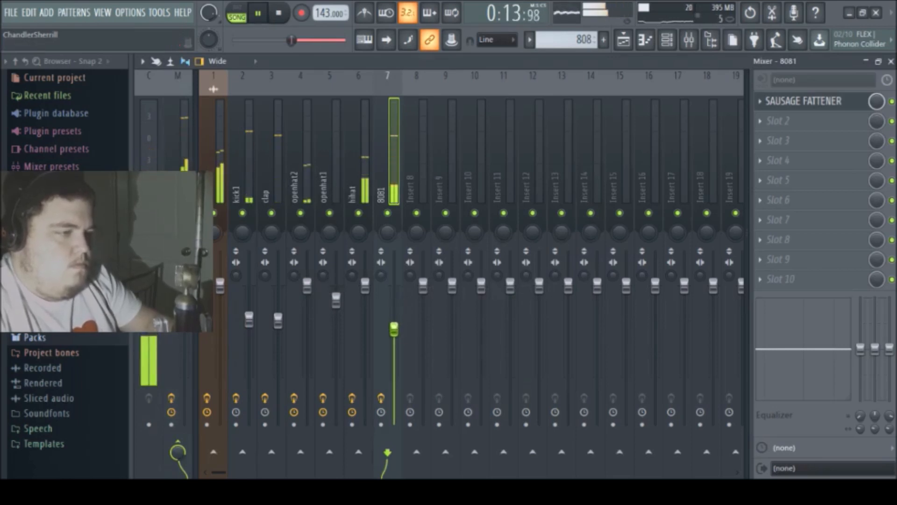
Step: Raise the two 8081 notes at the start of bar 3 from the 808 pattern to D5 and listen to the change
left_click(645, 41)
double_click(603, 406)
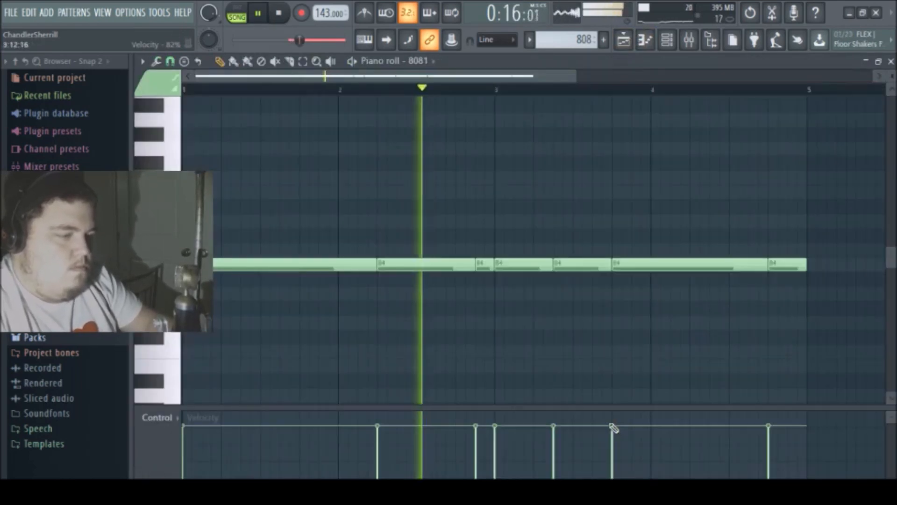
left_click(303, 60)
key("space")
left_click_drag(514, 227, 578, 276)
key("Up")
key("Up")
key("Up")
key("Up")
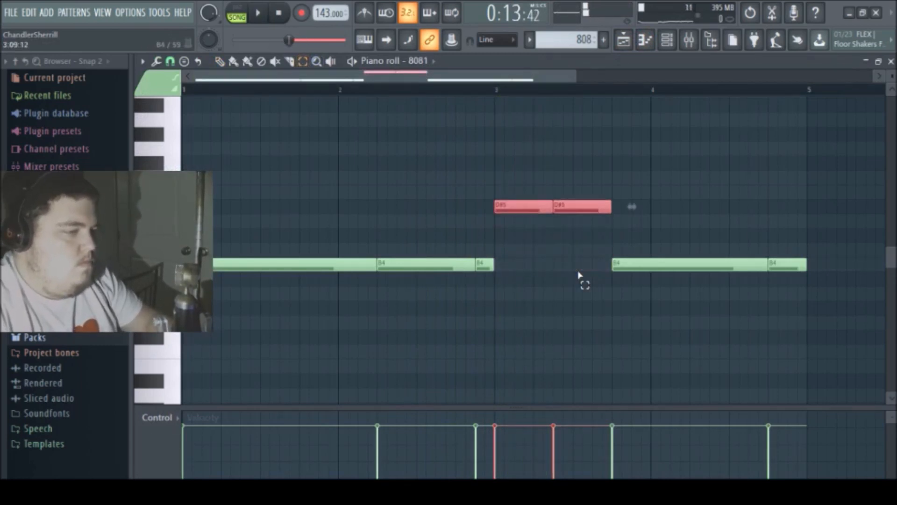
key("Down")
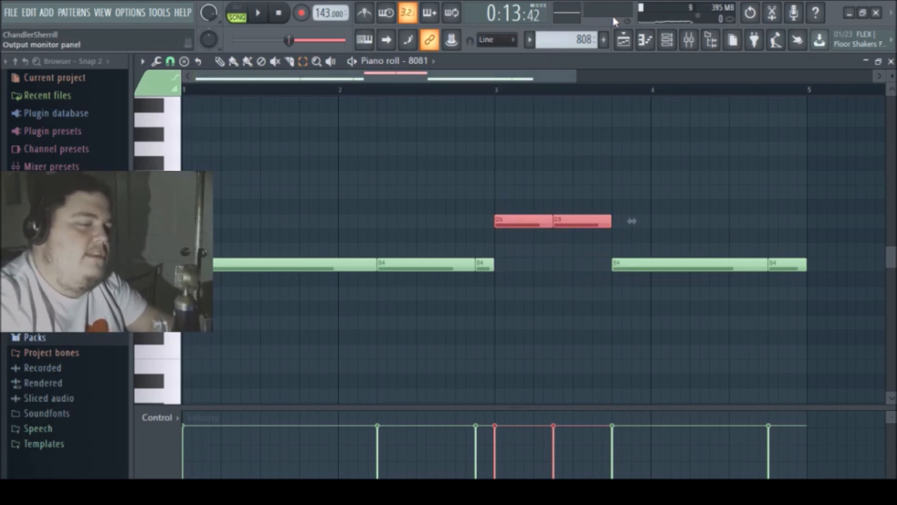
key("space")
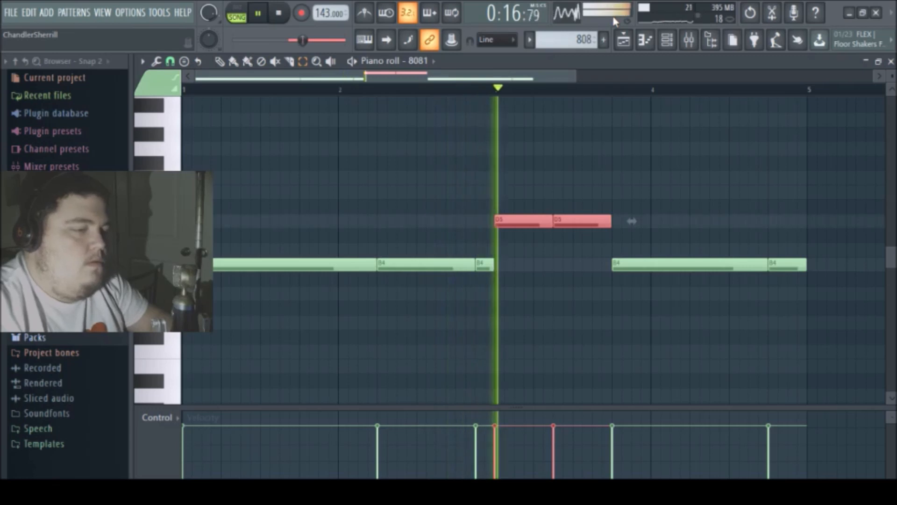
key("space")
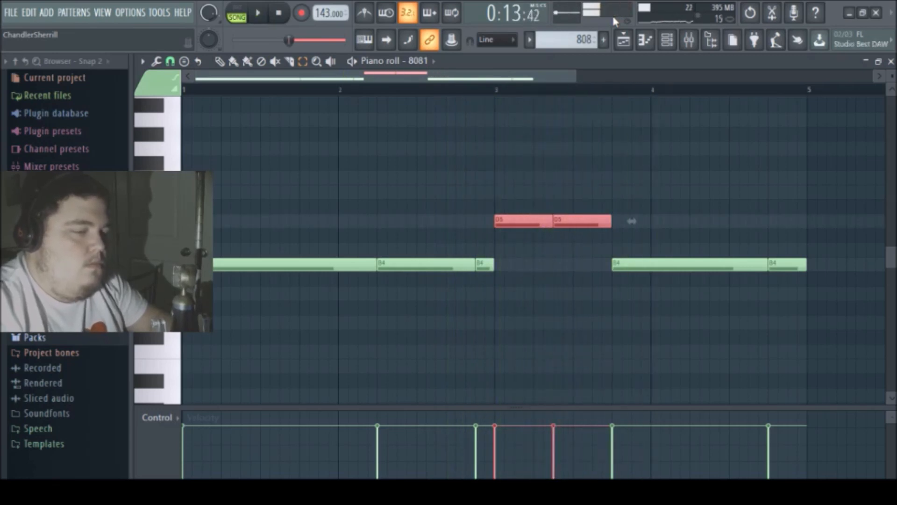
Step: Lower the long 8081 note starting late in bar 3 to G4 and play the song to check it
left_click_drag(714, 218, 708, 279)
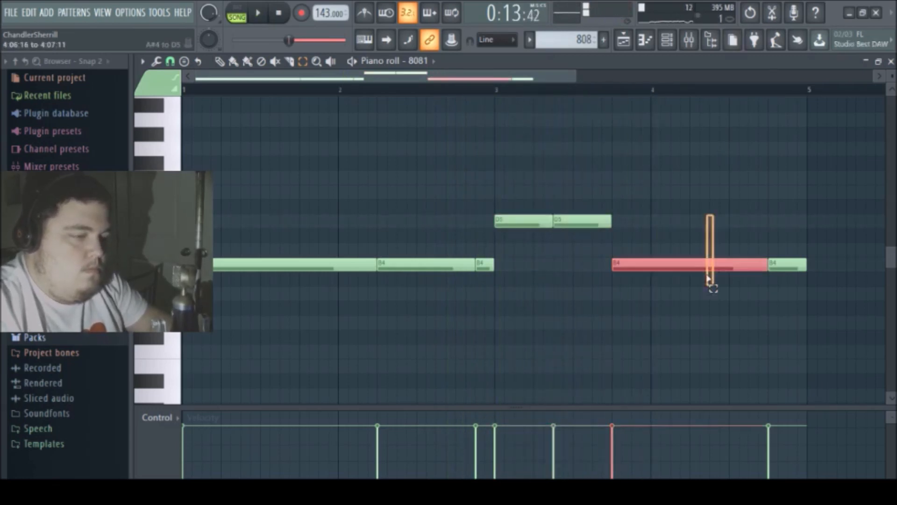
key("Down")
key("Down")
key("Down")
key("Down")
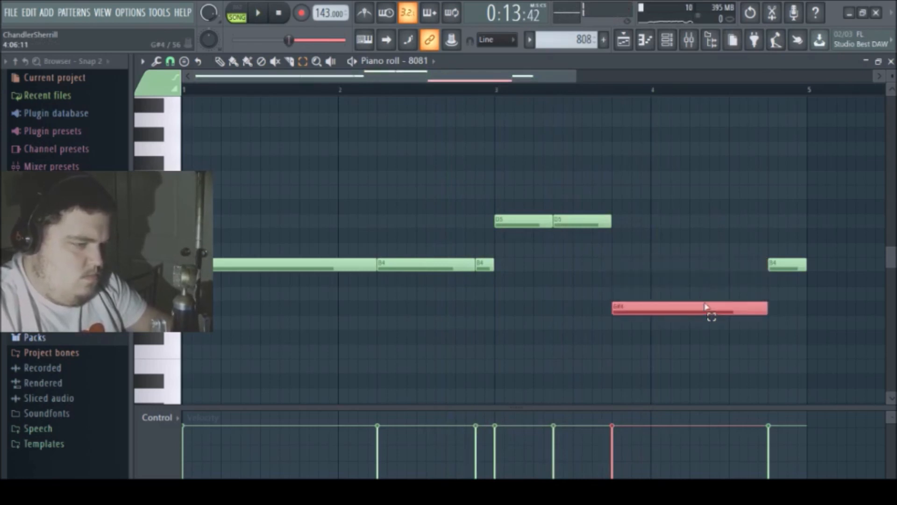
key("space")
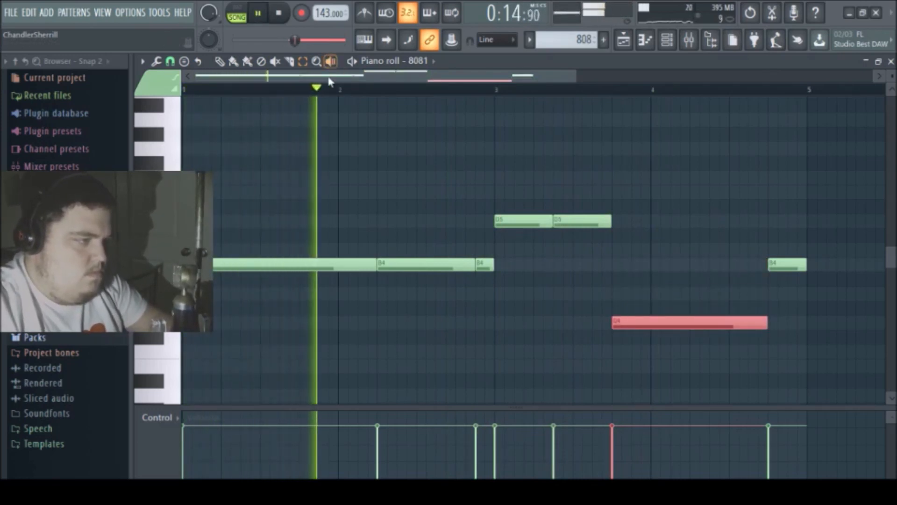
left_click_drag(327, 77, 433, 104)
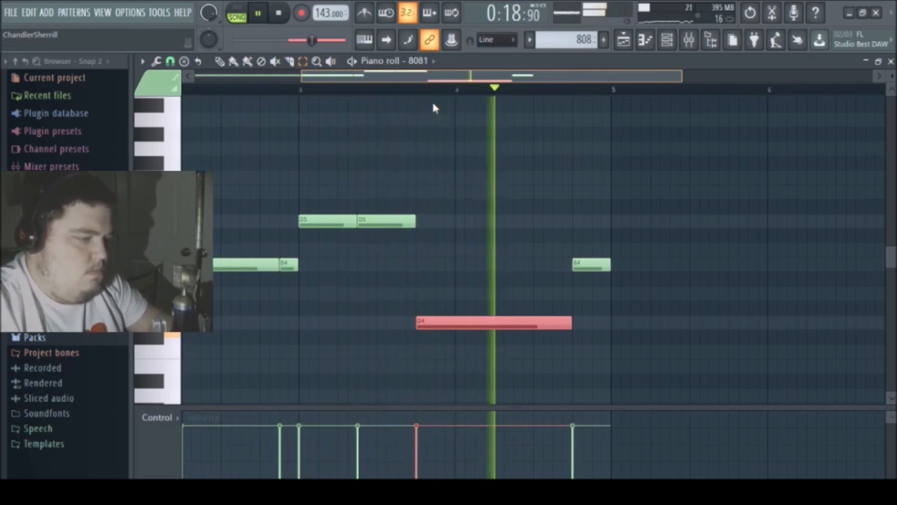
key("space")
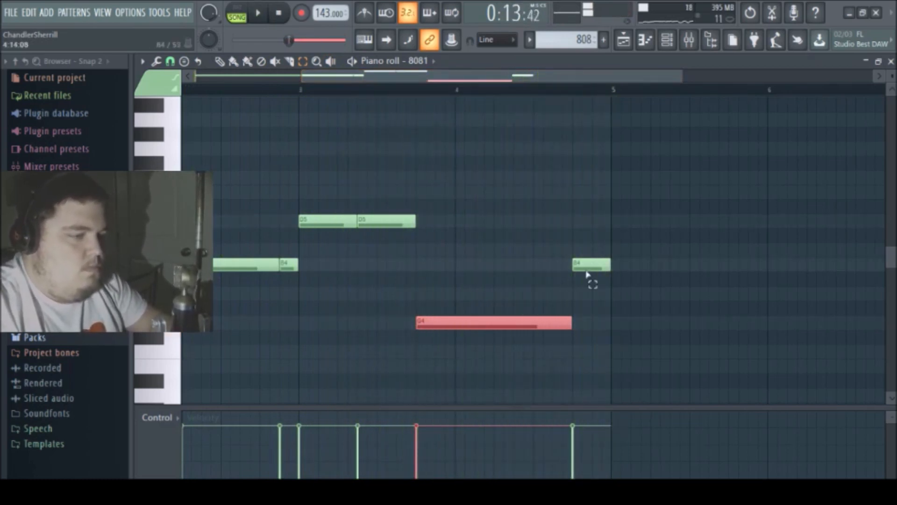
Step: Raise the last 8081 note at the end of bar 4 to F#5 and play the song to check it
left_click_drag(746, 170, 1, 378)
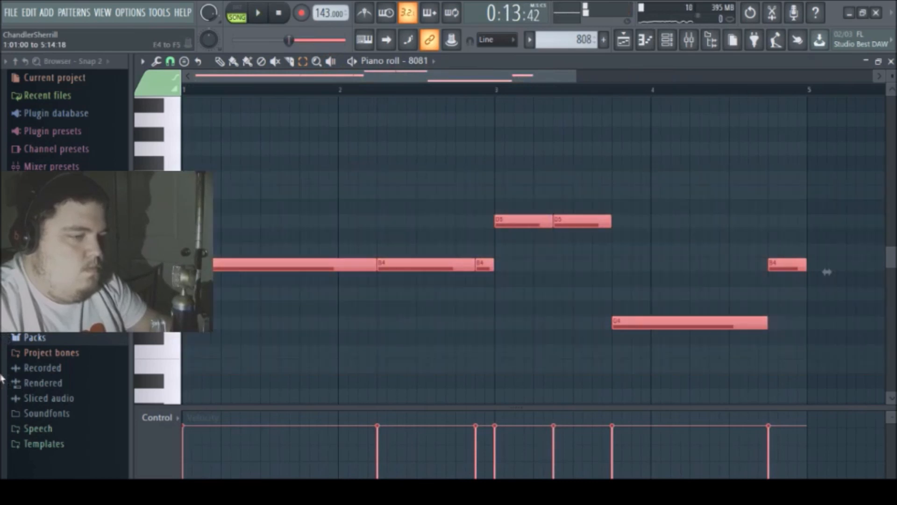
left_click(784, 268)
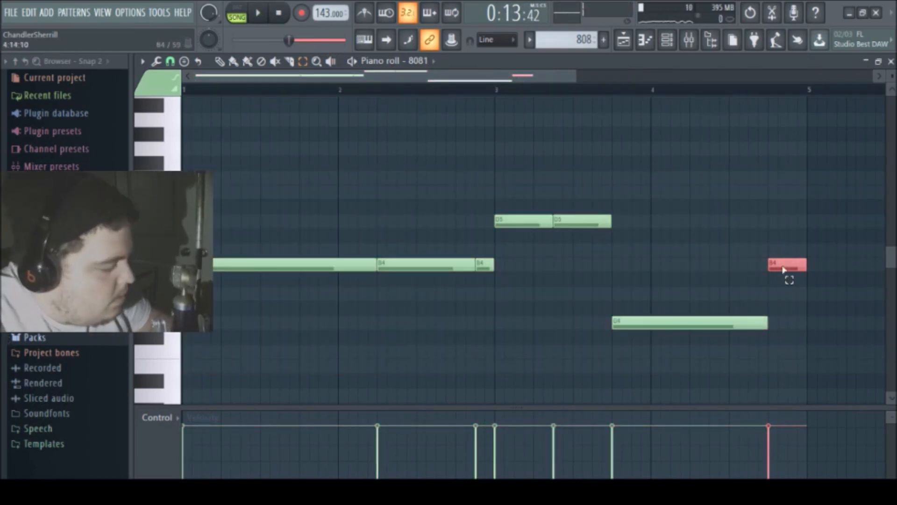
key("Up")
key("Up")
key("Up")
key("Up")
key("Up")
key("Up")
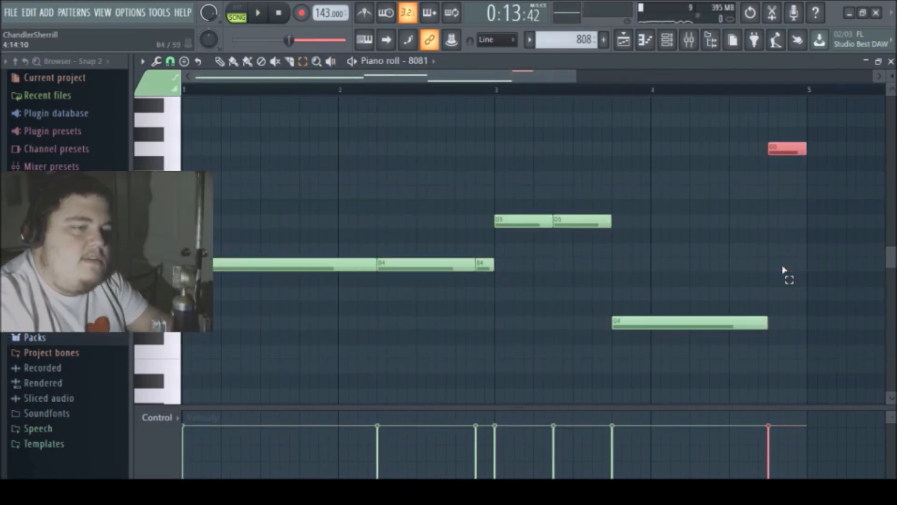
key("Down")
left_click(317, 61)
left_click(394, 222)
key("e")
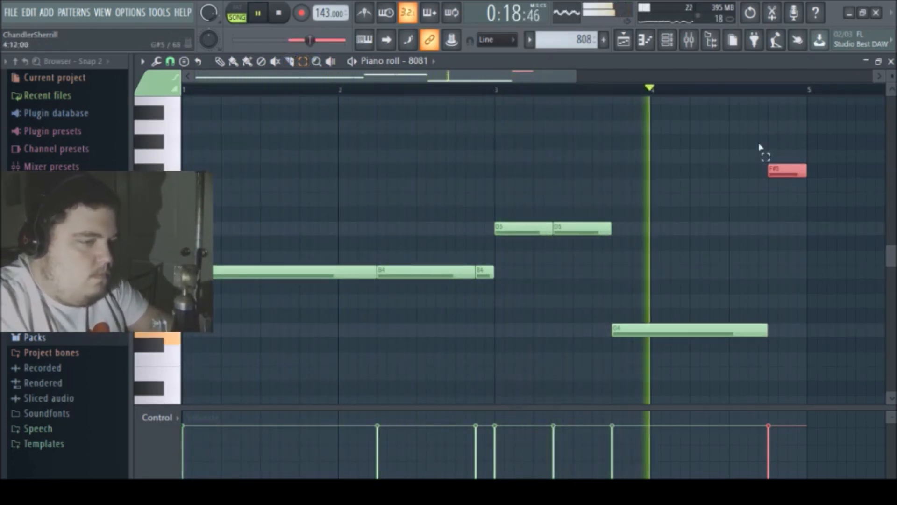
Step: Duplicate the whole four-bar 8081 melody into bars 5 to 8 of the 808 pattern
left_click_drag(823, 138, 127, 335)
key("space")
left_click_drag(224, 75, 556, 92)
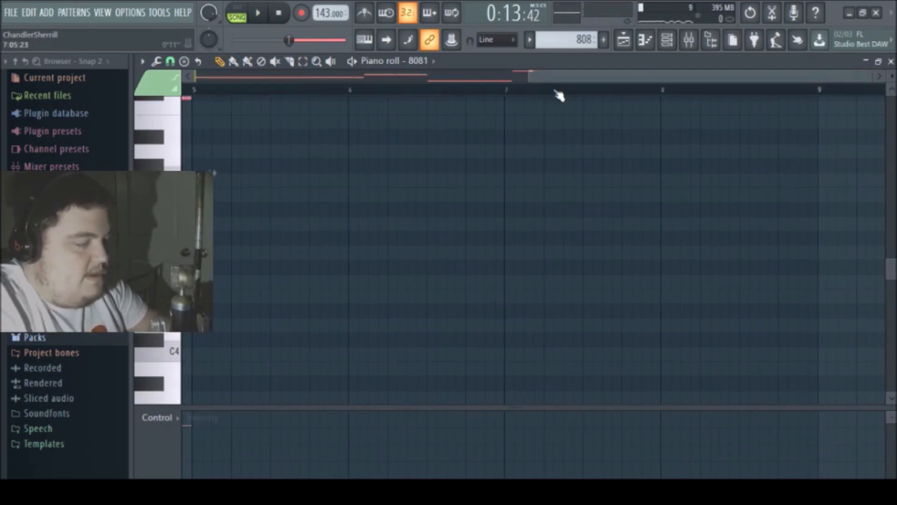
key("ctrl+b")
Step: Select the lead clip in the playlist and set the project tempo to 149 BPM
left_click(623, 43)
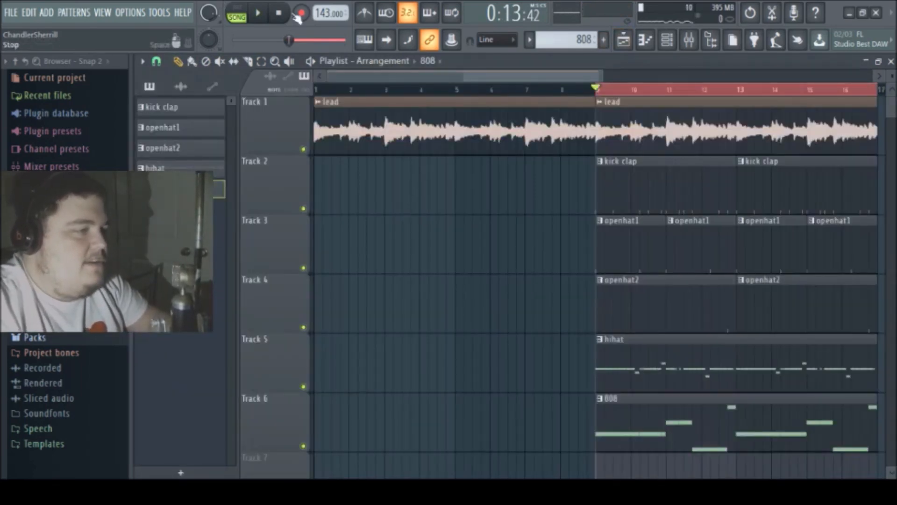
left_click(589, 117)
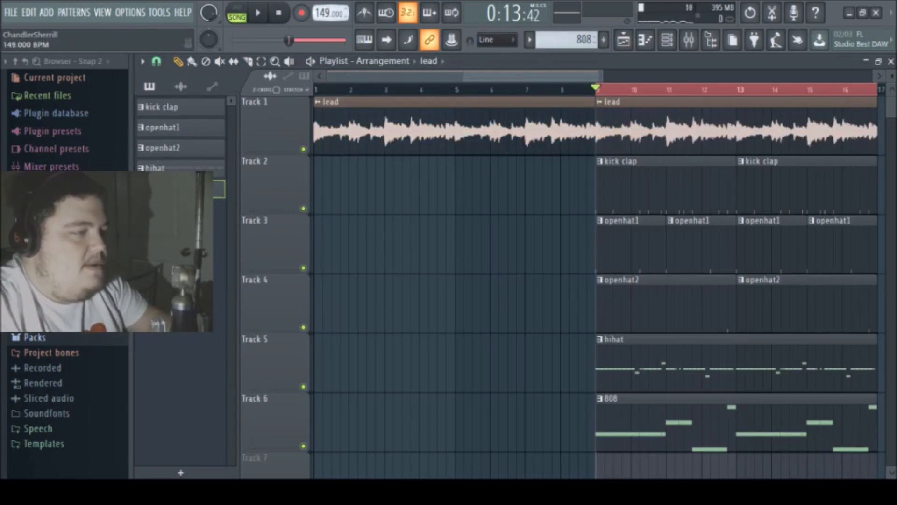
Step: Open the lead sample's channel settings during playback and reset its time-stretching pitch
key("space")
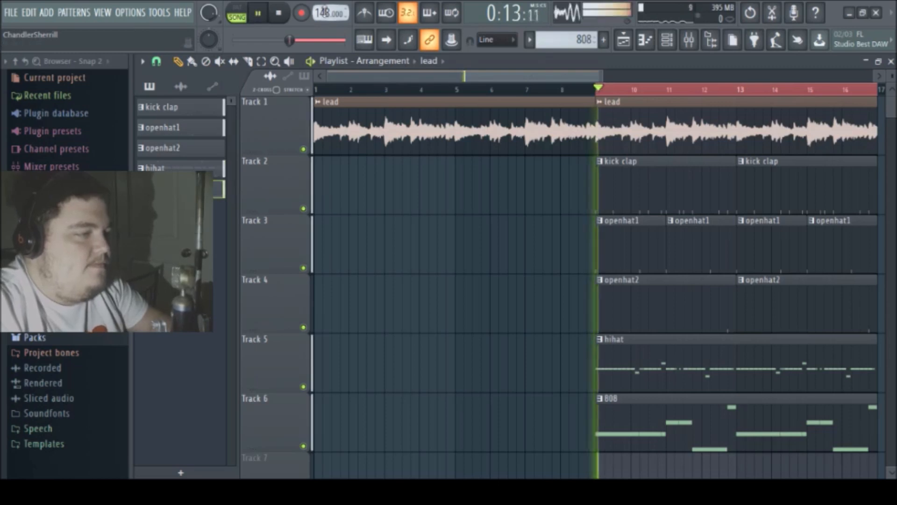
double_click(513, 135)
right_click(402, 241)
left_click(411, 244)
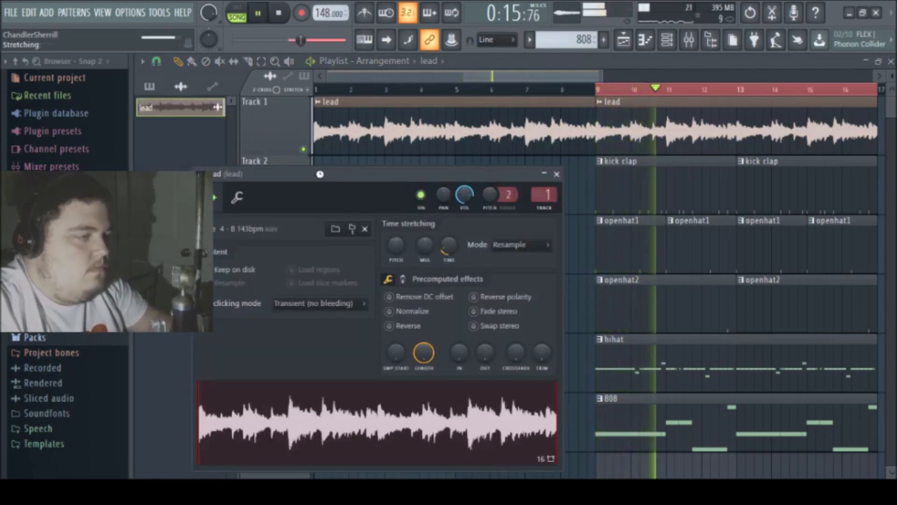
Step: Stop playback, clear the time selection and duplicate all clips in bars 9 to 17 so the copies start at bar 17
left_click_drag(356, 77, 446, 71)
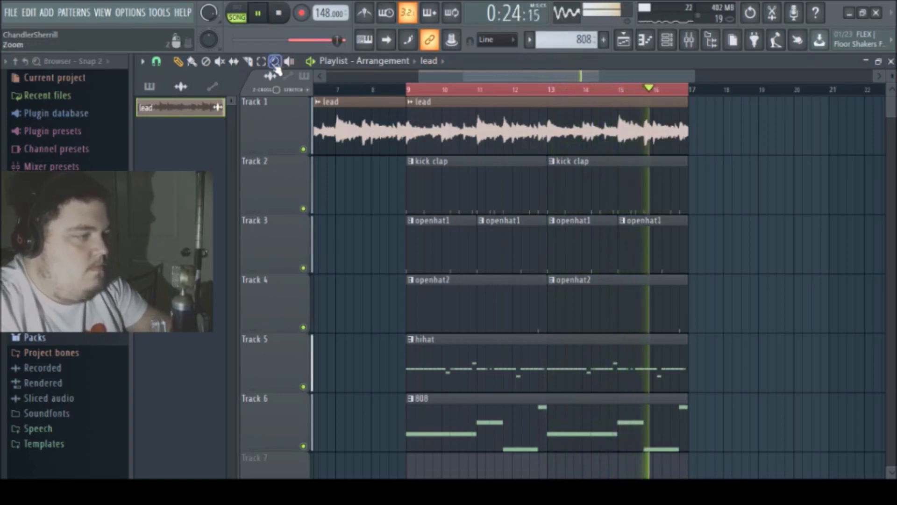
right_click(451, 91)
key("space")
left_click_drag(719, 99, 423, 452)
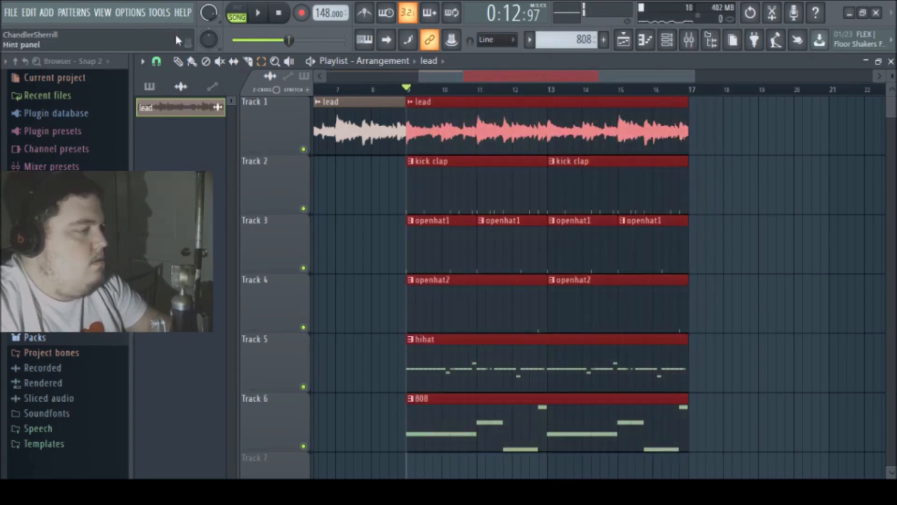
left_click_drag(443, 76, 611, 76)
key("ctrl+b")
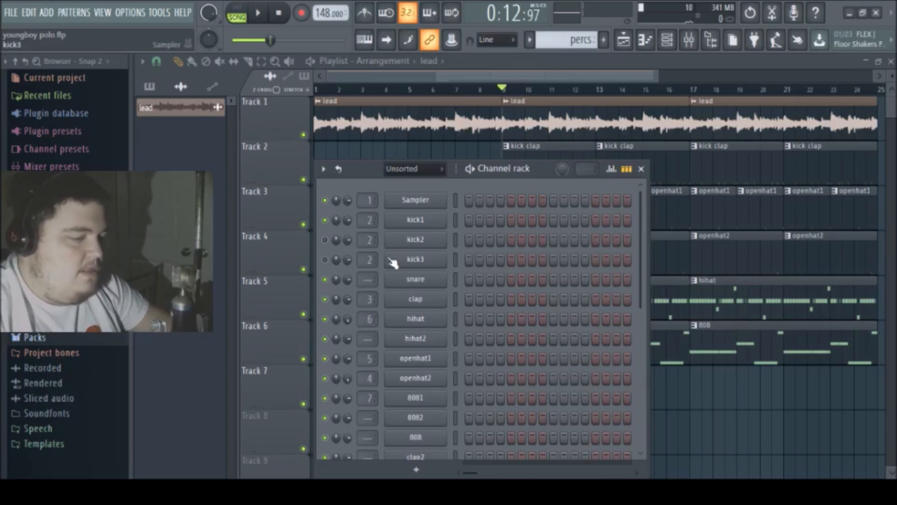
Step: Play the arrangement from bar 9 and place copies of the percs clip on Track 7 at bars 13 and 17
key("F6")
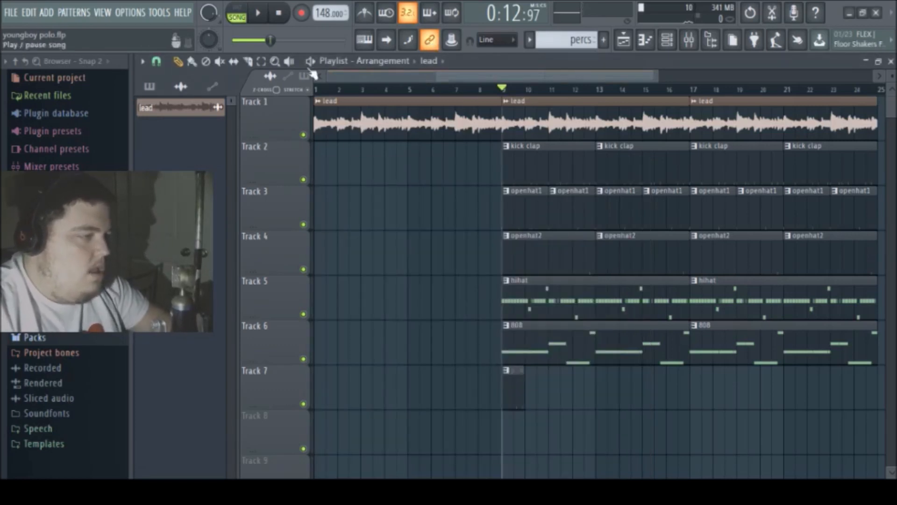
left_click(465, 300)
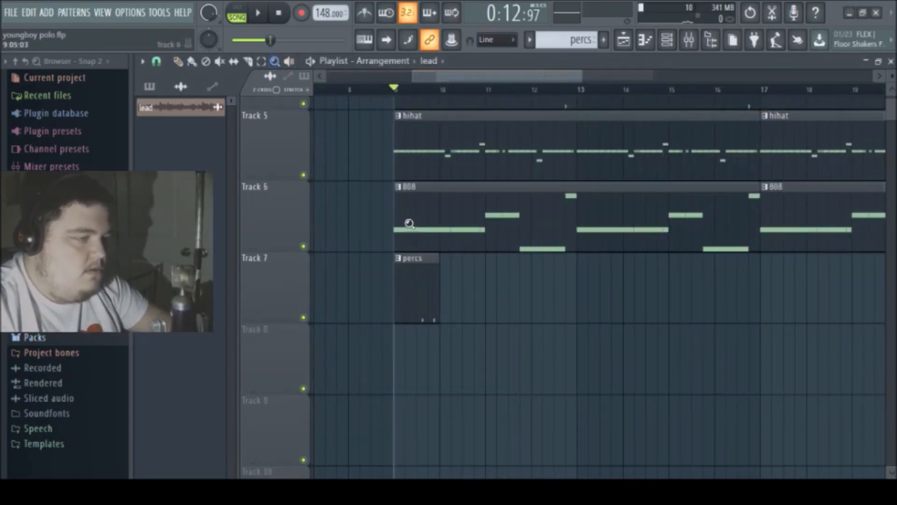
right_click(491, 365)
left_click_drag(470, 161, 677, 317)
key("space")
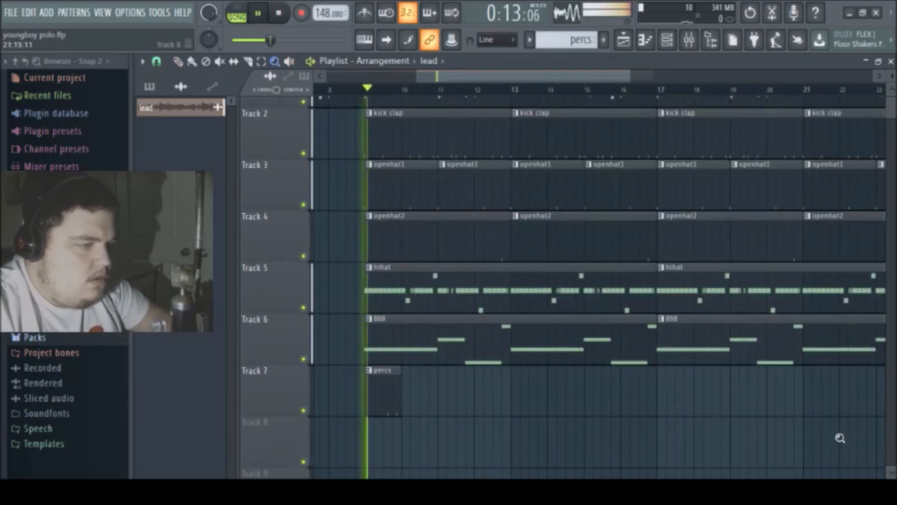
left_click(179, 62)
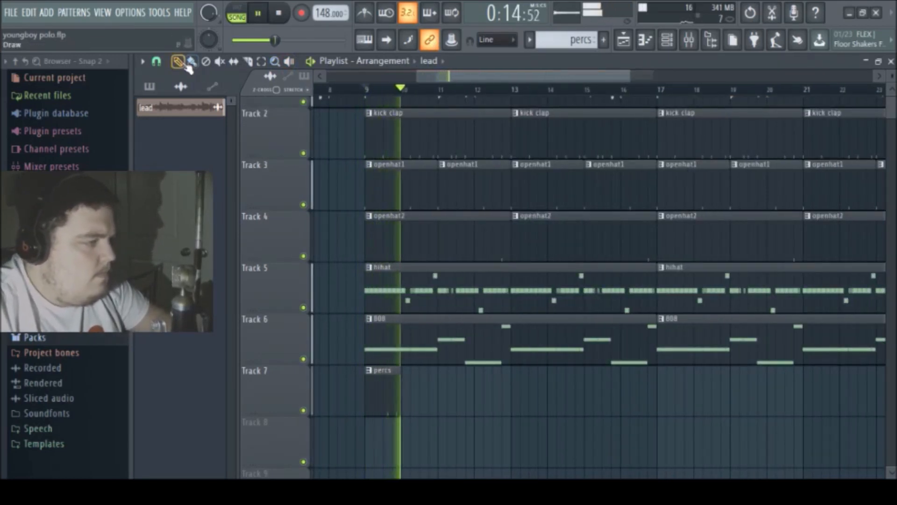
left_click(385, 402)
left_click(514, 376)
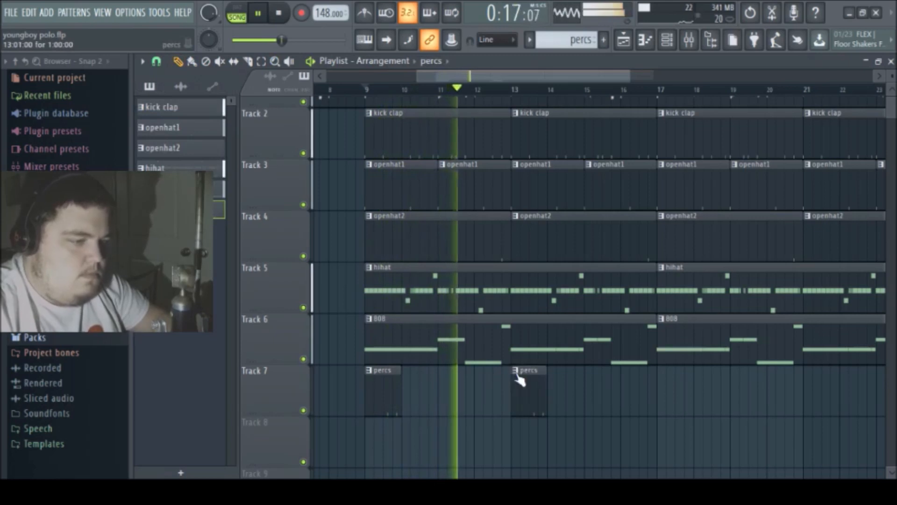
left_click(664, 377)
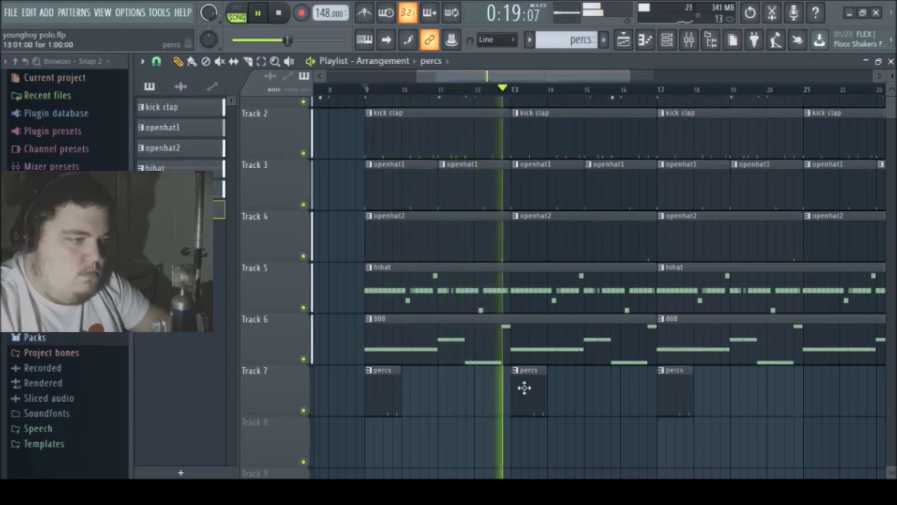
Step: Add a percs clip on Track 7 at bar 21 and two shortened percs clips starting at bars 15 and 23
left_click(574, 378)
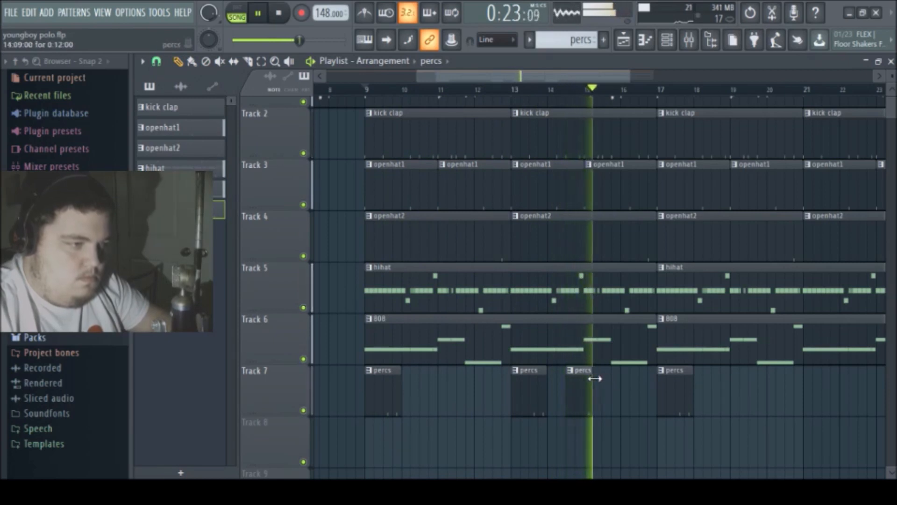
left_click_drag(571, 382, 588, 383)
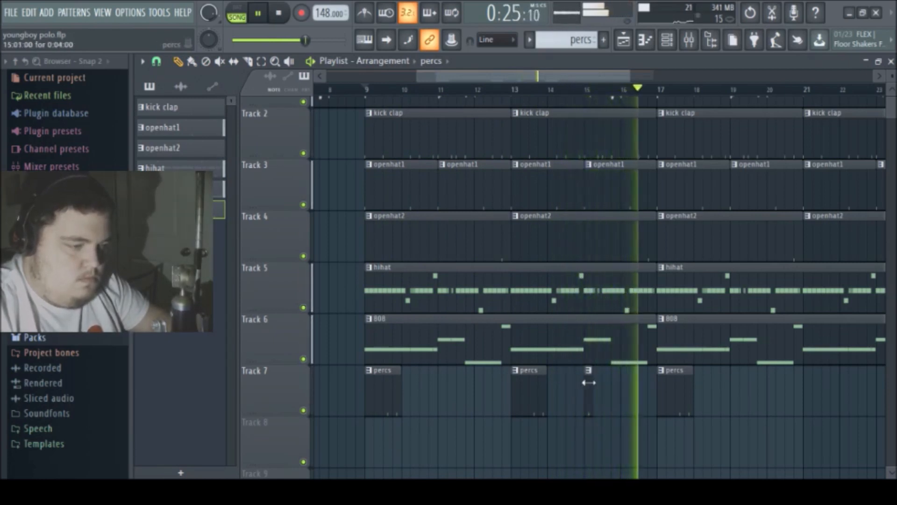
left_click(815, 387)
left_click_drag(529, 77, 574, 77)
left_click(731, 384)
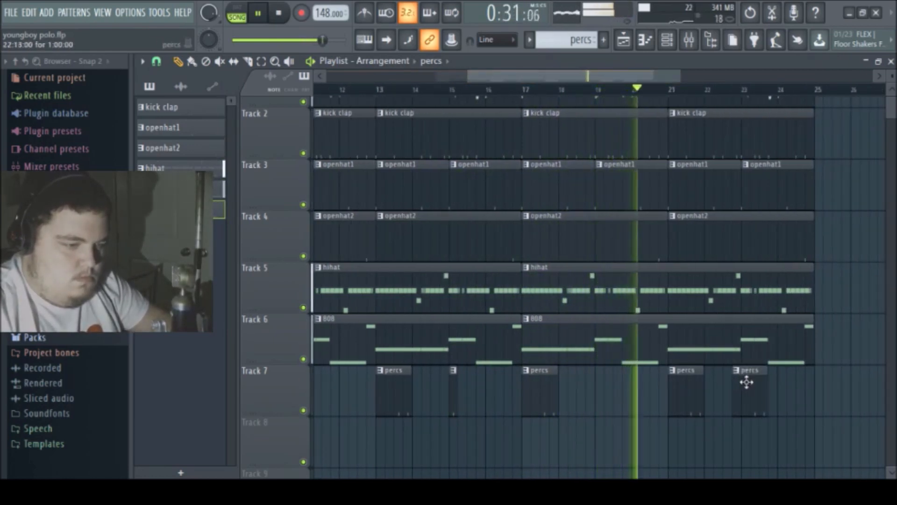
left_click_drag(756, 381, 741, 381)
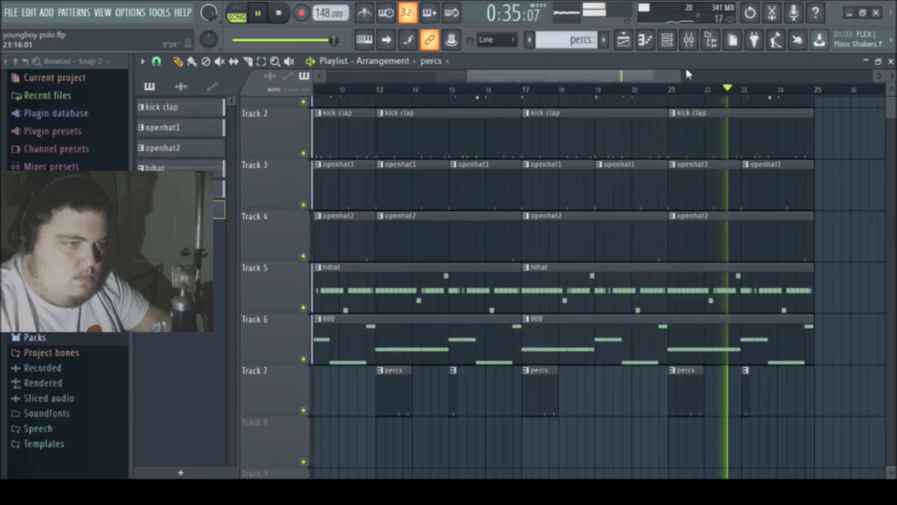
Step: Route the perc3 channel to mixer track 9 and load DAW Cassette in its first effect slot
left_click(667, 40)
scroll(437, 395, "down", 3)
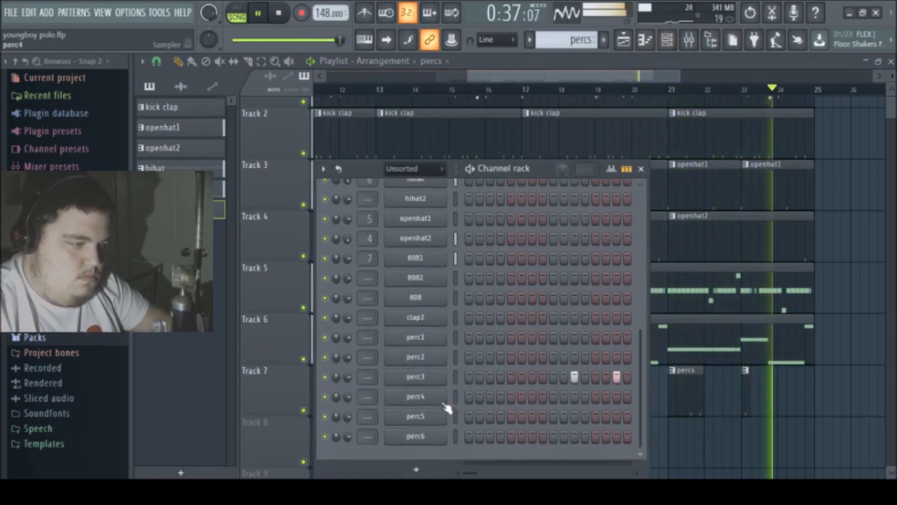
left_click(434, 381)
left_click(292, 270)
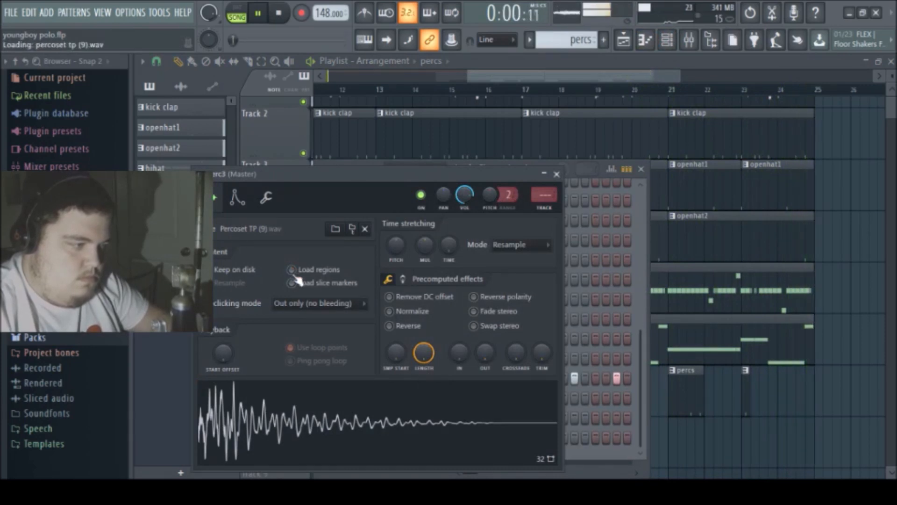
left_click(533, 163)
left_click(689, 41)
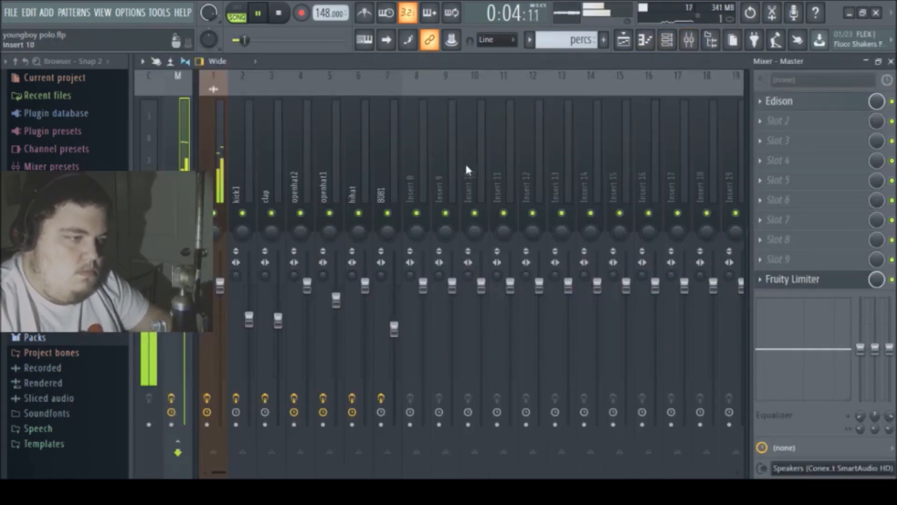
left_click(434, 166)
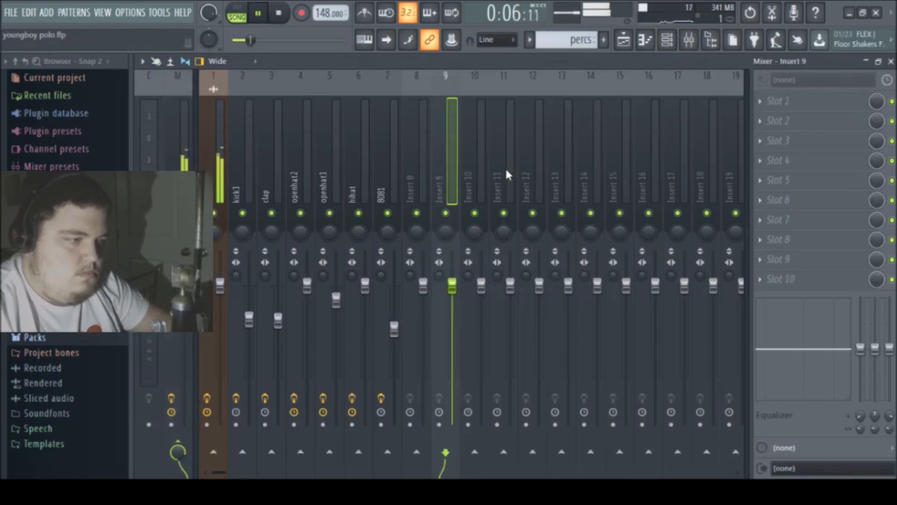
key("space")
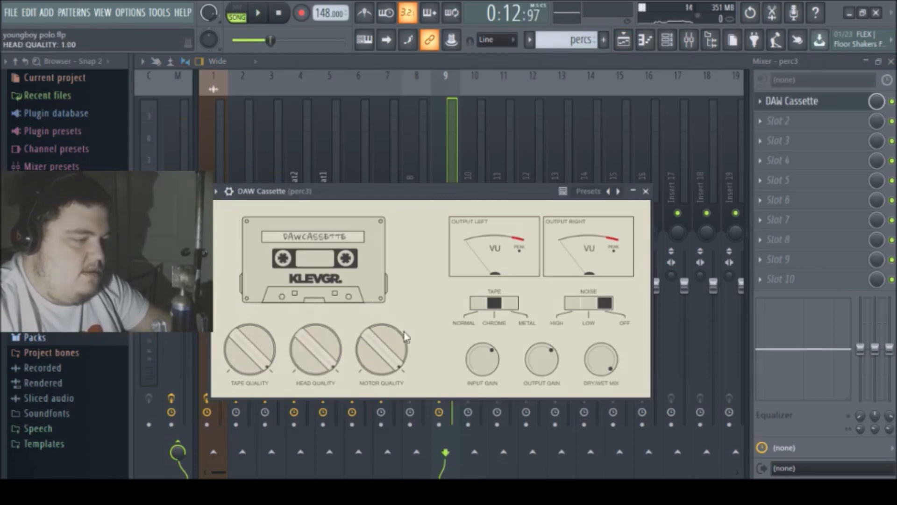
Step: Load NA LoFi in the second effect slot of the perc3 mixer track while the song plays
key("space")
left_click_drag(452, 196, 460, 224)
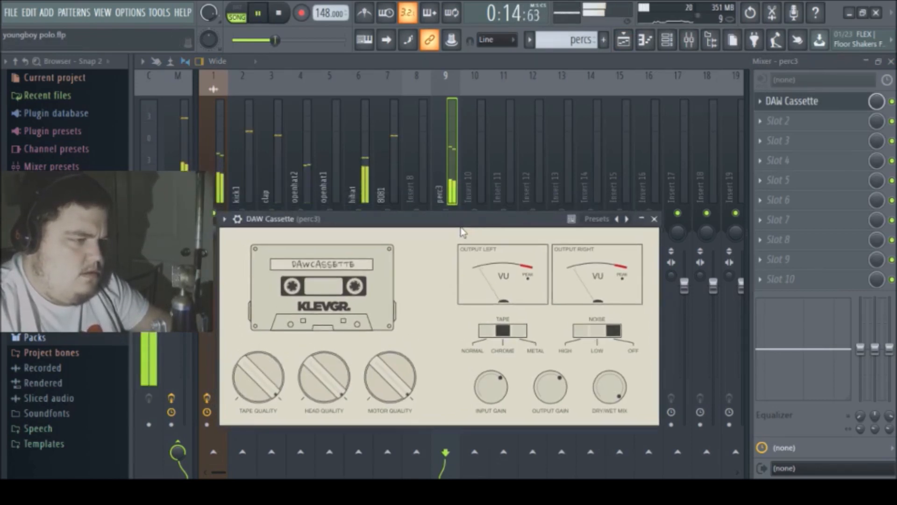
left_click(762, 119)
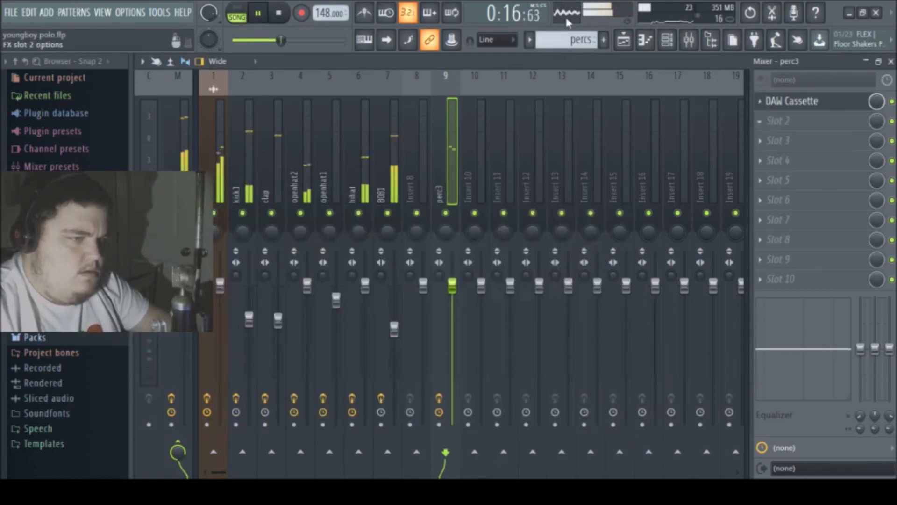
left_click(562, 21)
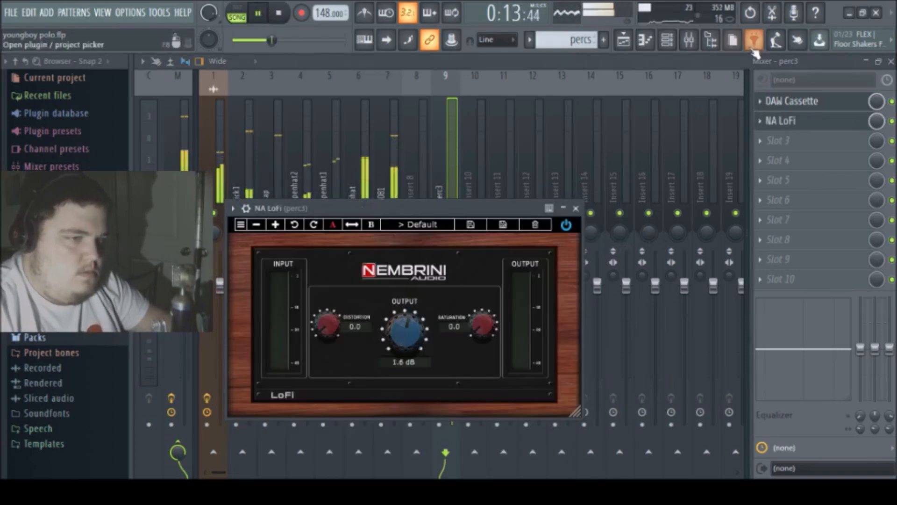
Step: Lower the motor, head and tape quality in DAW Cassette on the perc3 mixer track
left_click(797, 99)
left_click_drag(380, 383, 382, 403)
left_click_drag(310, 367, 311, 391)
left_click_drag(254, 374, 254, 413)
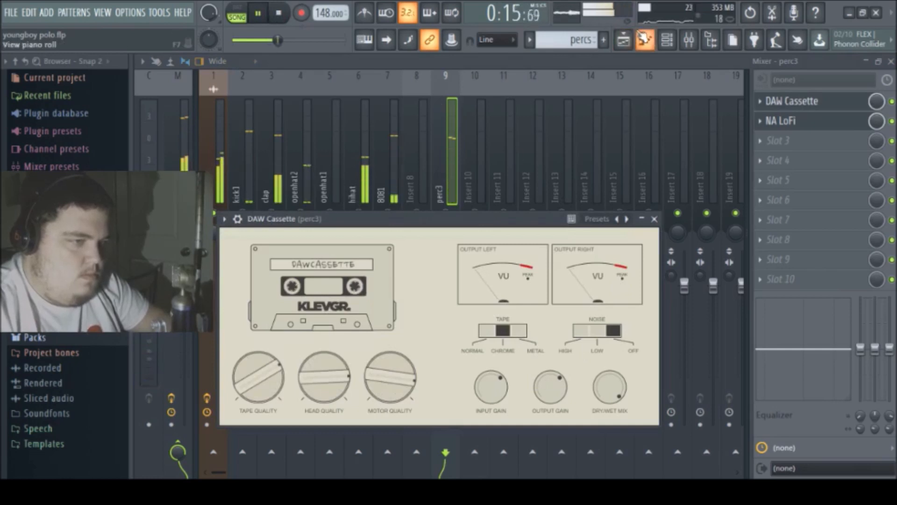
Step: Stop playback, create a new pattern named oerc2 and add a perc1 hit on its fourth step
left_click(623, 41)
left_click_drag(512, 78, 451, 82)
left_click(689, 41)
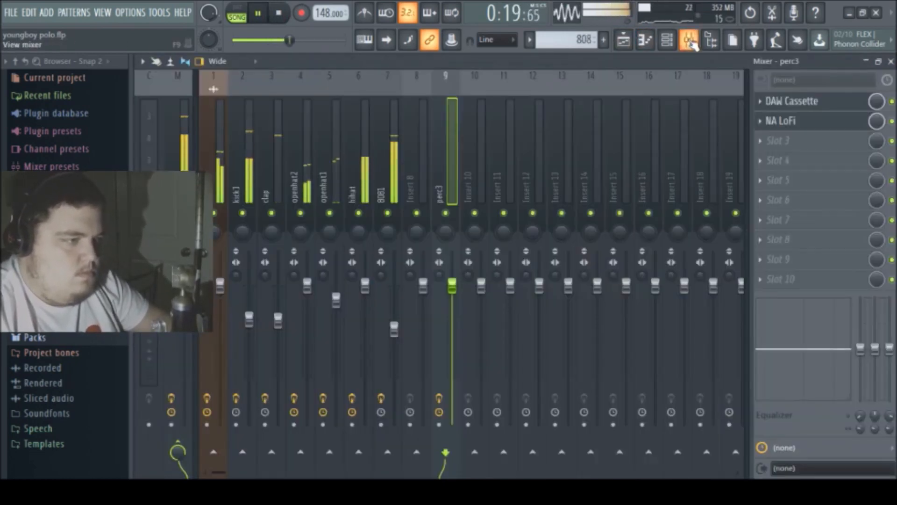
left_click(667, 40)
key("space")
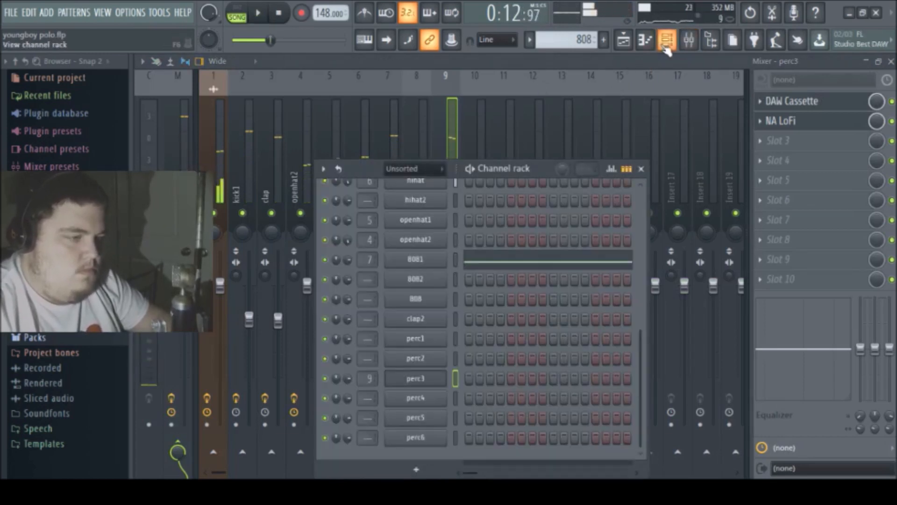
left_click(155, 45)
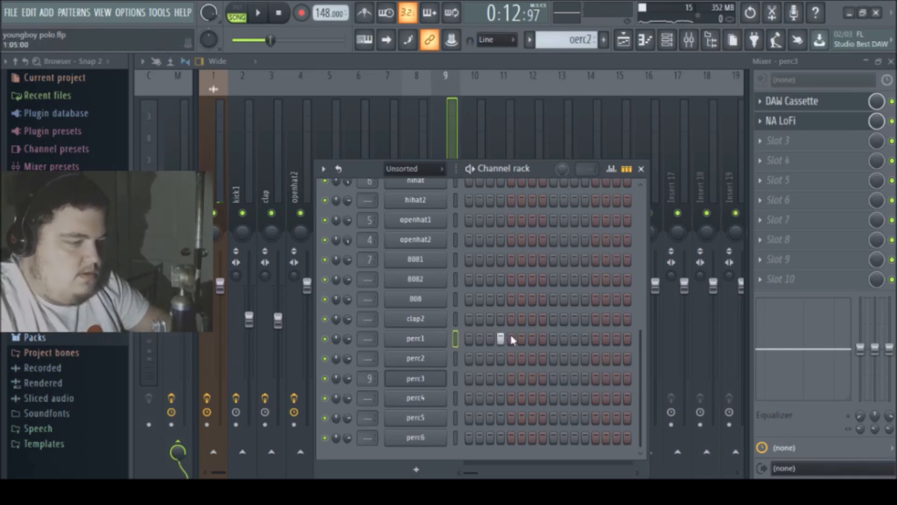
Step: Place an oerc2 clip on Track 8 and move it to bar 11 during playback
left_click(624, 40)
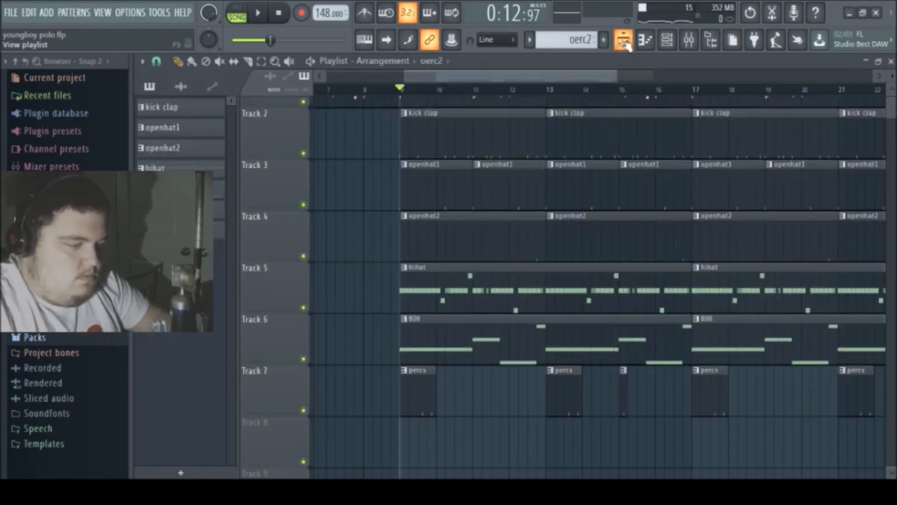
left_click(417, 430)
key("space")
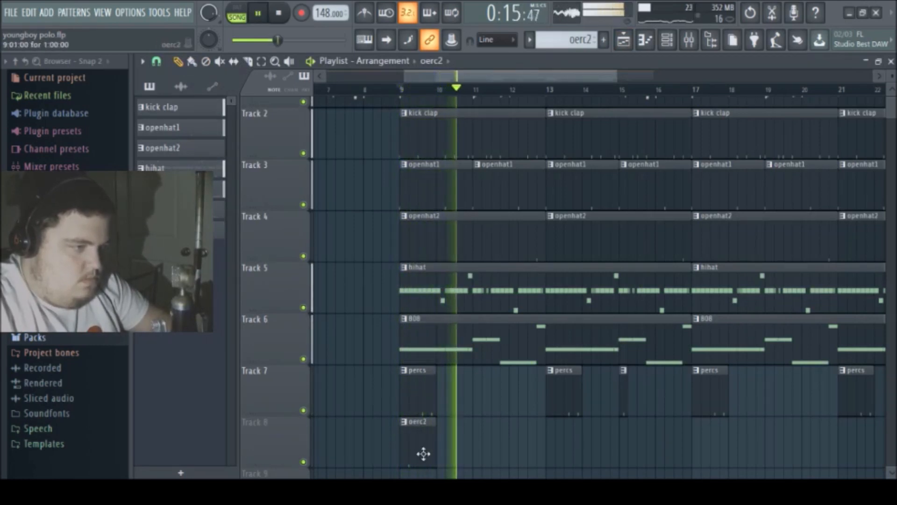
left_click_drag(417, 439, 521, 427)
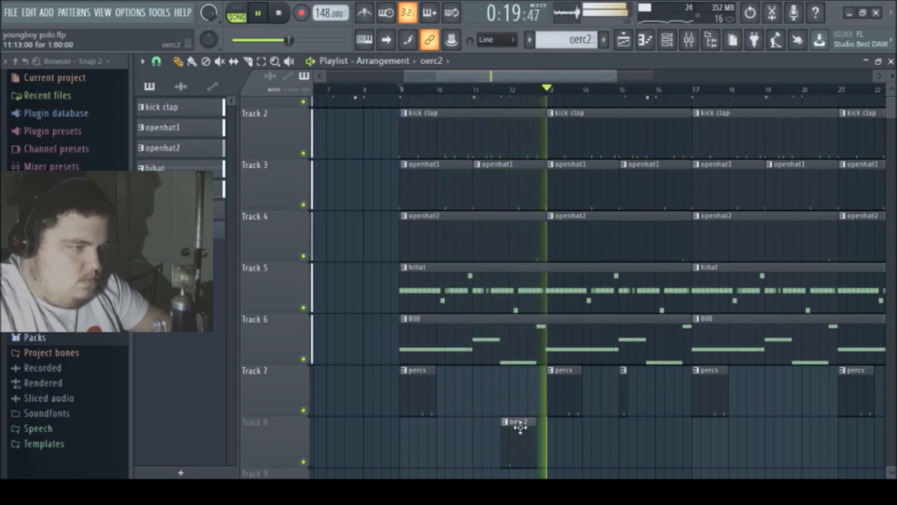
left_click_drag(517, 428, 482, 425)
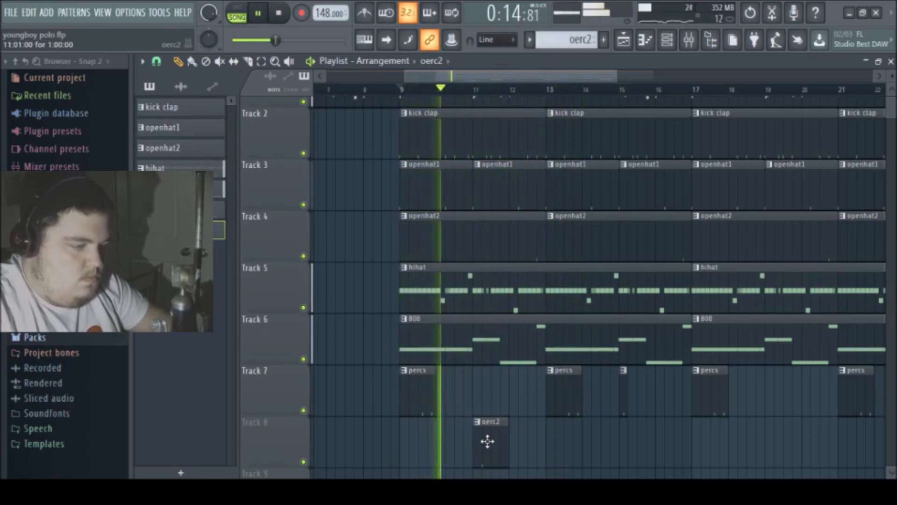
Step: Replace the perc1 hit in oerc2 with a perc2 hit on the fifth step and open perc2's channel settings
left_click(667, 40)
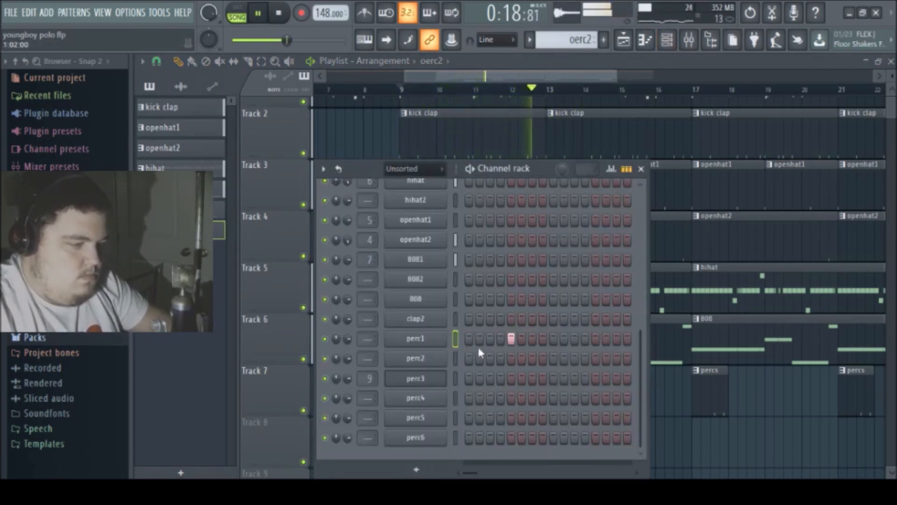
right_click(509, 337)
left_click(512, 358)
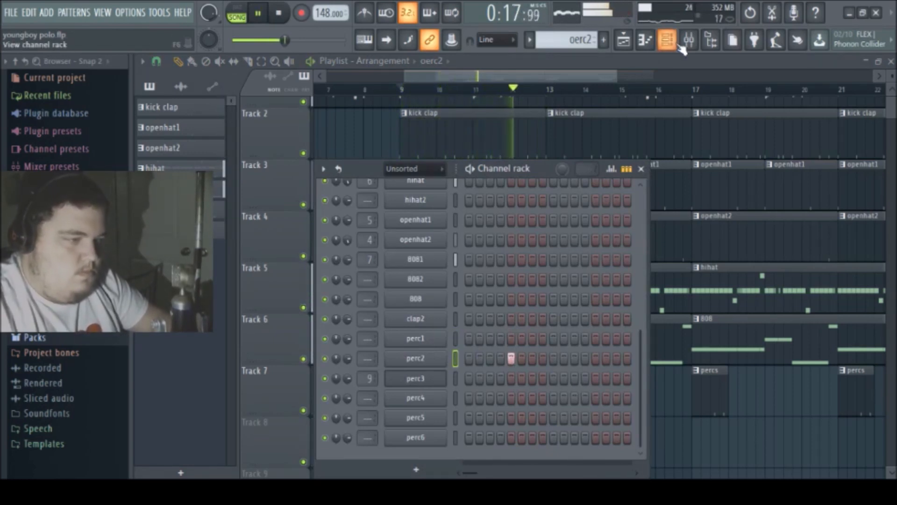
left_click(423, 361)
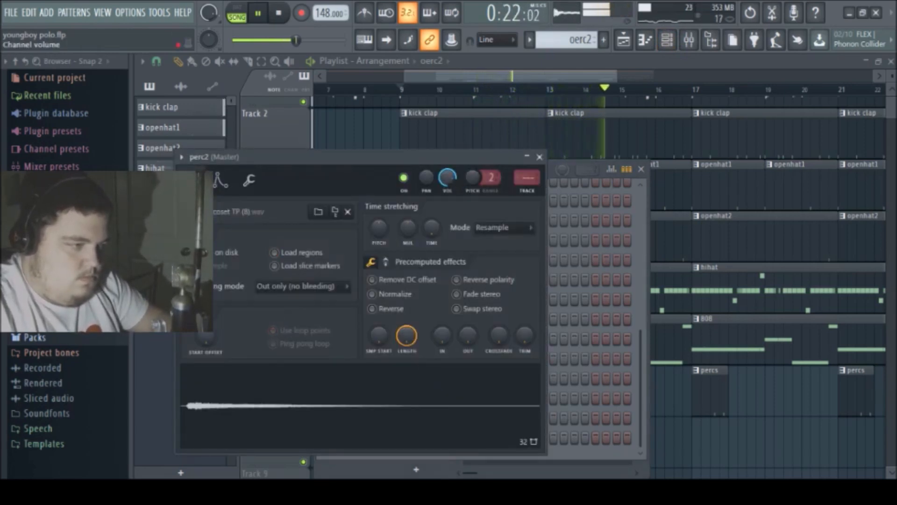
left_click(550, 169)
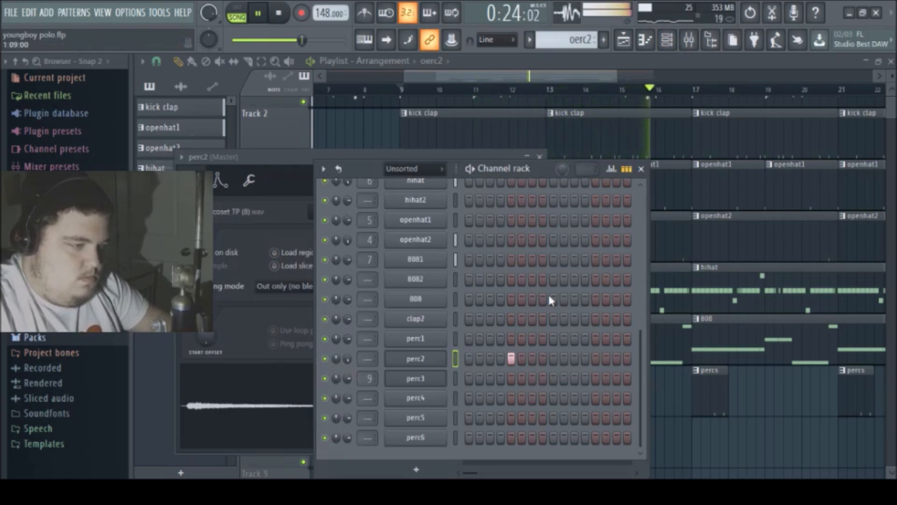
Step: Route the perc2 channel to mixer insert 8
left_click(689, 41)
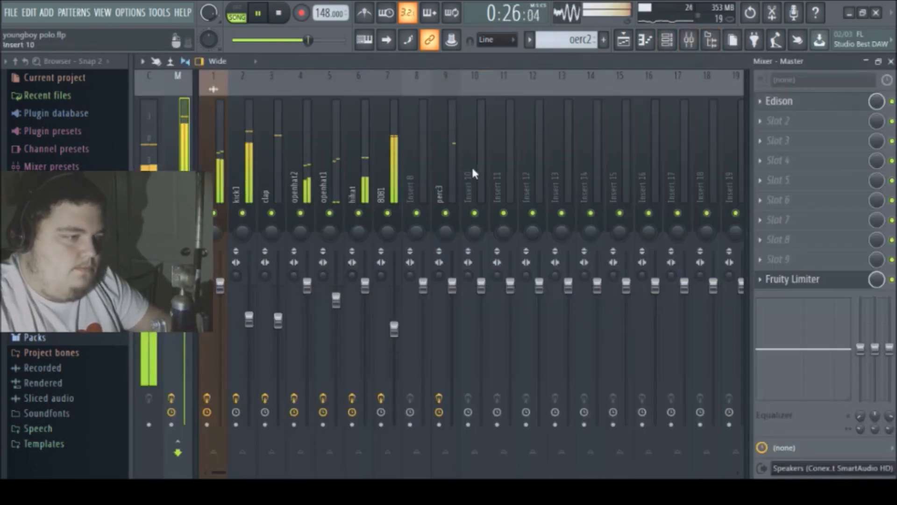
left_click(403, 173)
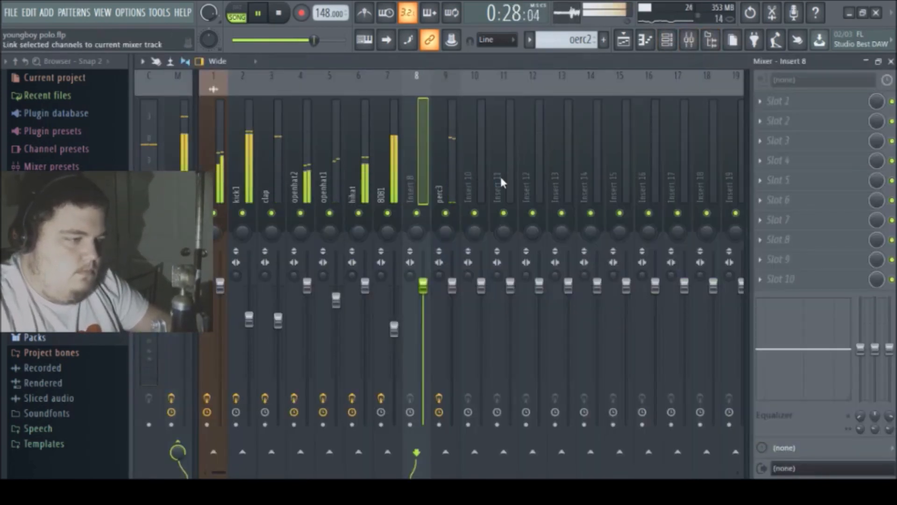
key("ctrl+l")
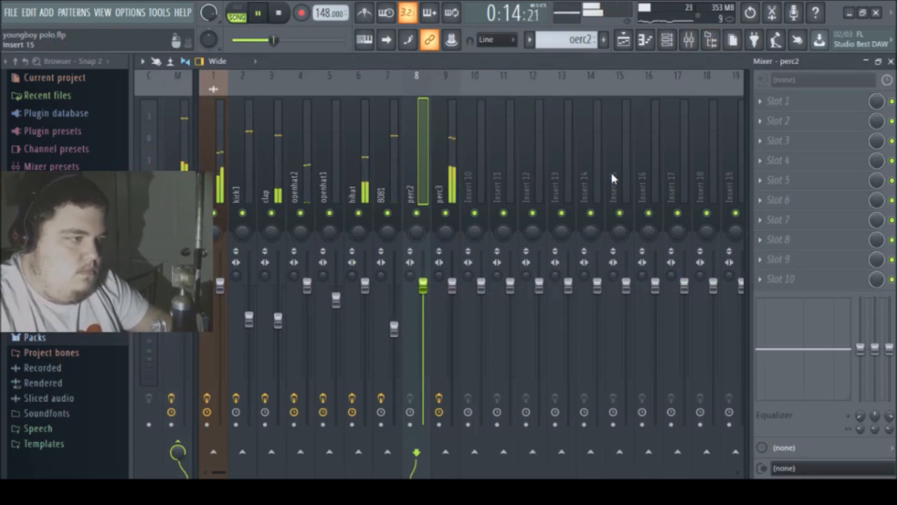
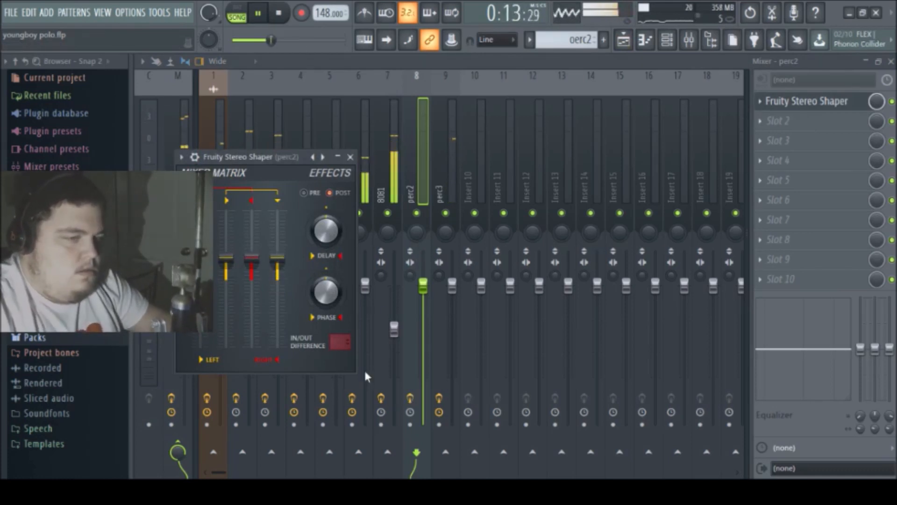
Step: Load NA LoFi into the second effect slot of the perc2 mixer track, raise its output to 5.8 dB and stop playback
left_click(776, 128)
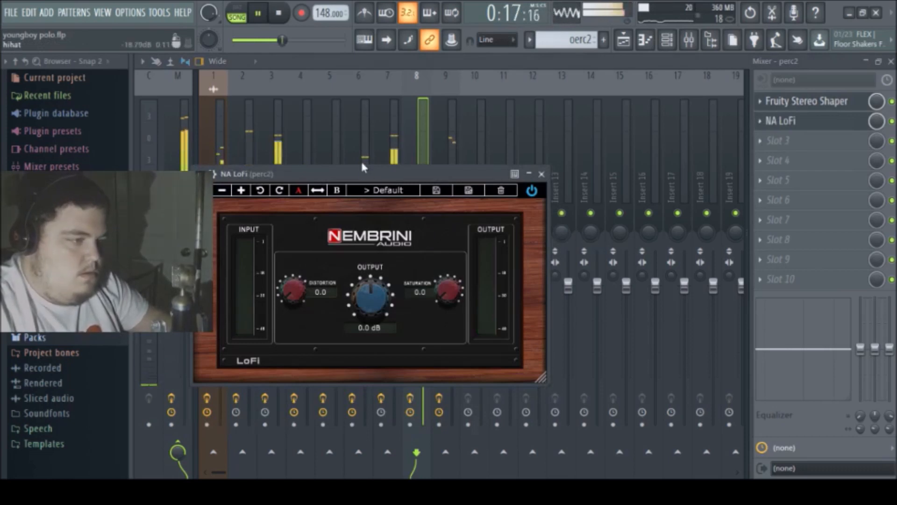
left_click_drag(438, 360, 438, 352)
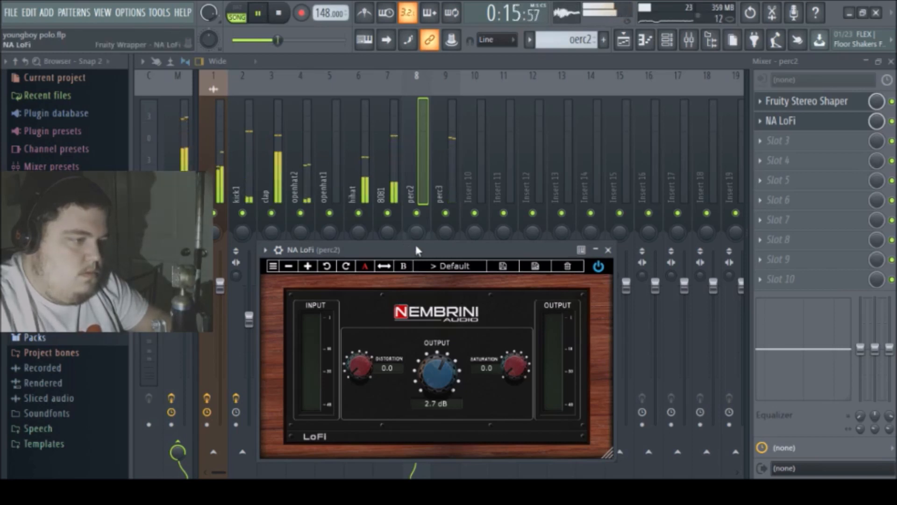
left_click_drag(416, 247, 408, 224)
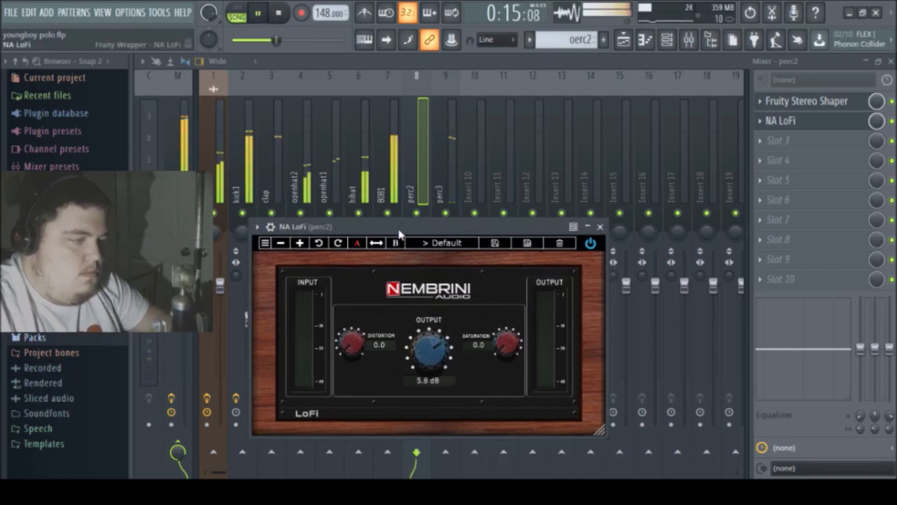
key("space")
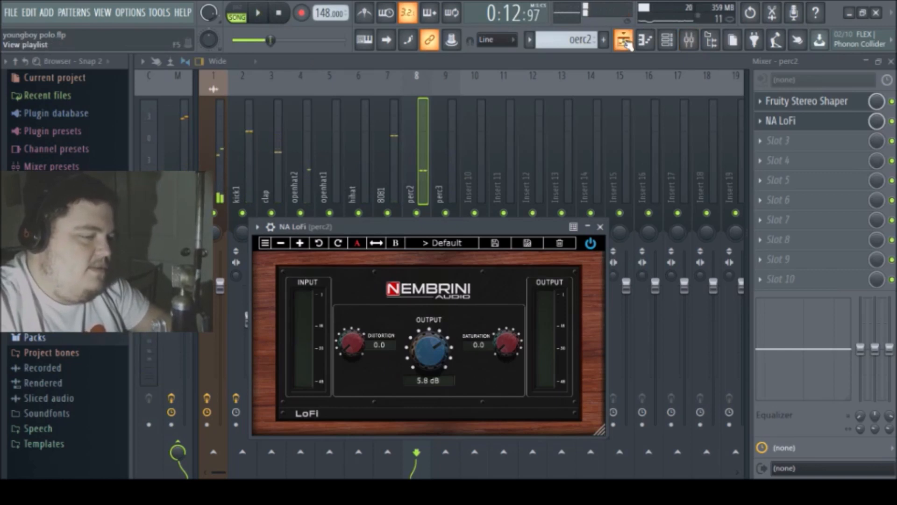
Step: Place oerc2 clips on Track 8 at bars 15, 19 and 23 of the playlist and play the arrangement
left_click(625, 41)
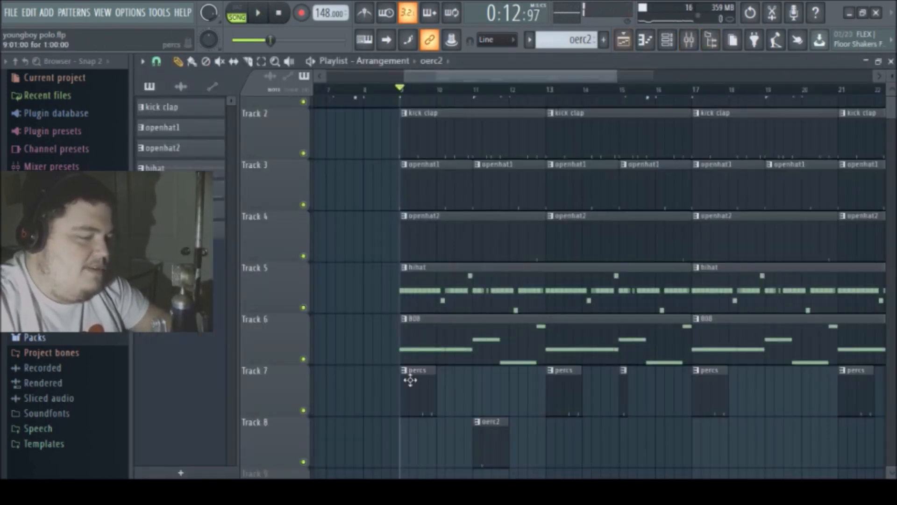
left_click(626, 440)
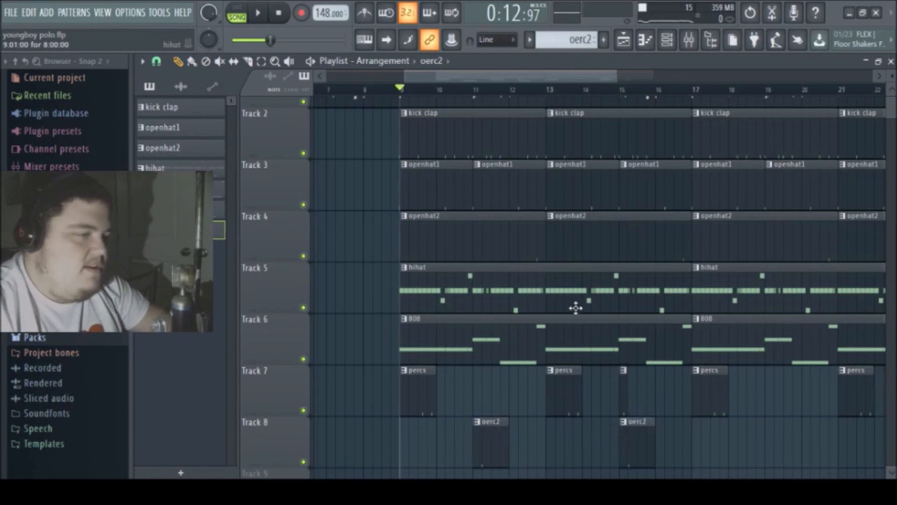
scroll(449, 91, "right", 4)
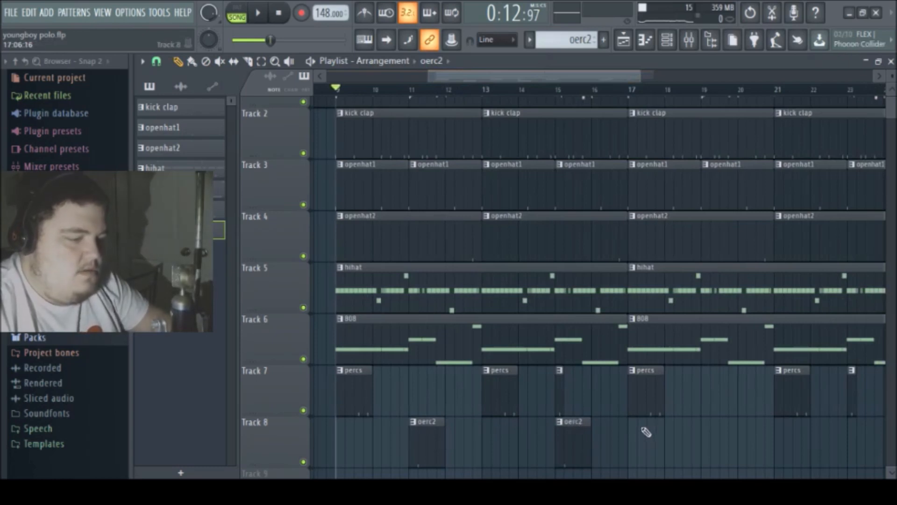
left_click(706, 435)
left_click(853, 438)
left_click(278, 63)
right_click(469, 236)
key("space")
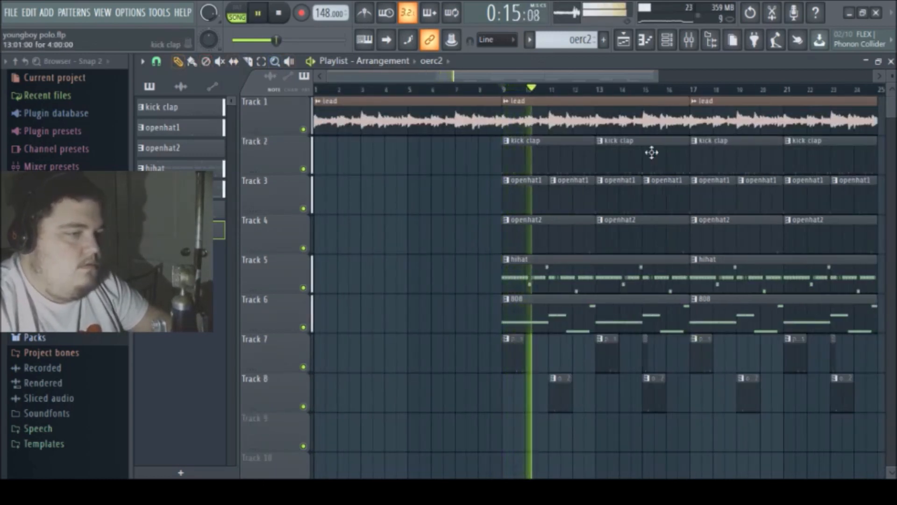
Step: Stop playback and create a new pattern named operc2
left_click(676, 42)
key("space")
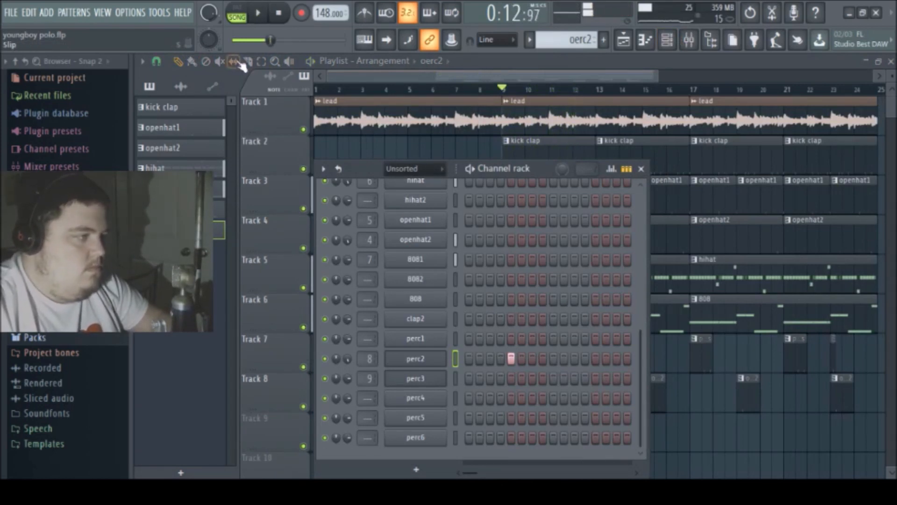
key("F4")
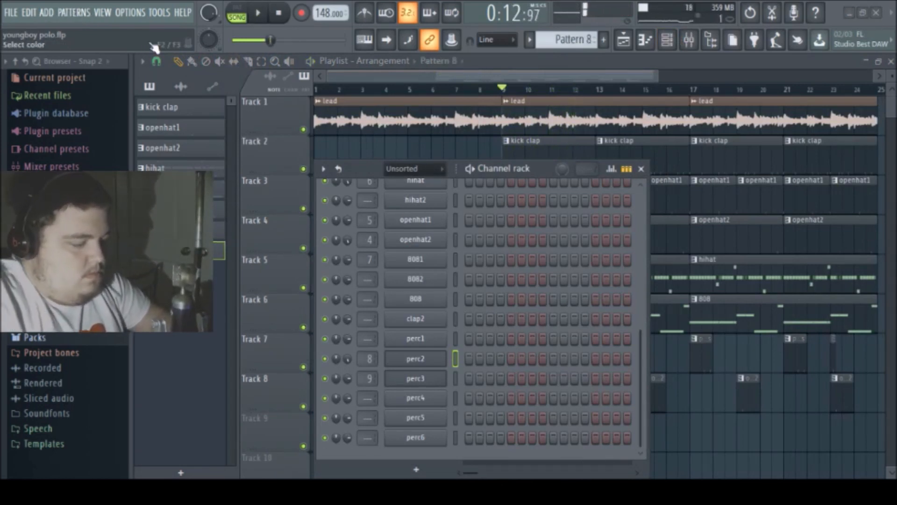
type("operc2")
key("Return")
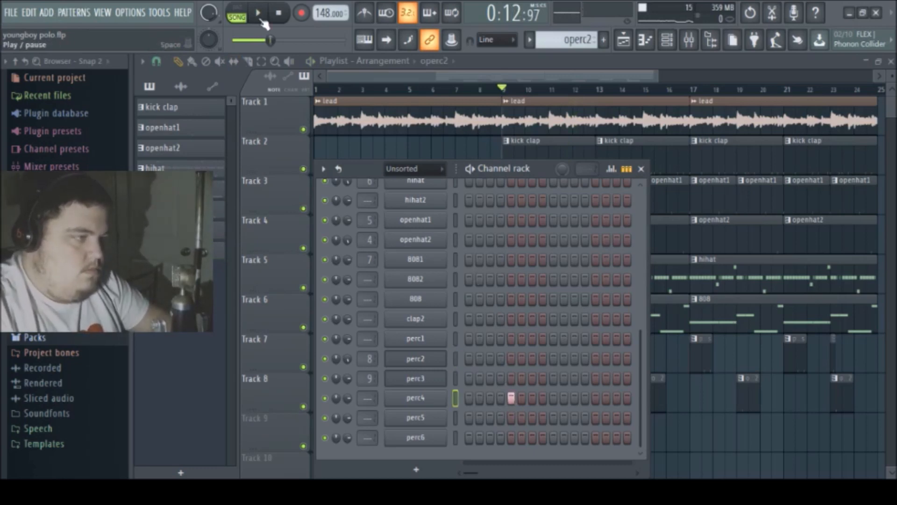
Step: Play operc2 in pattern mode, remove its perc4 hit on step 5 and add perc4 hits on steps 11 and 15 of bar 4
left_click(237, 13)
key("space")
right_click(513, 399)
left_click_drag(471, 468, 482, 474)
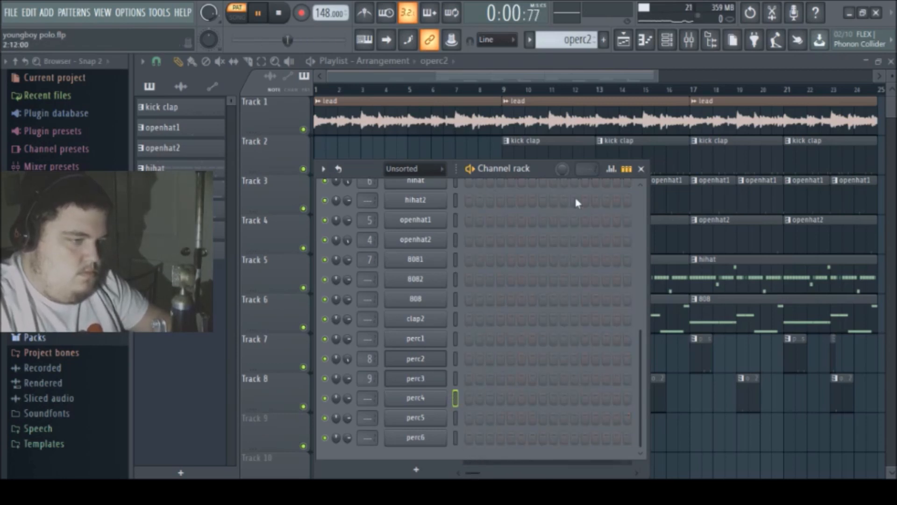
left_click(594, 222)
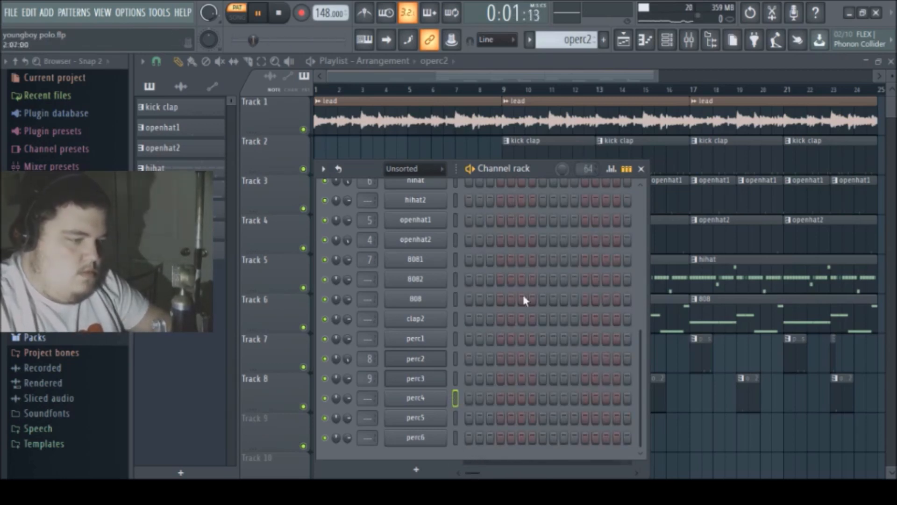
left_click_drag(472, 469, 483, 474)
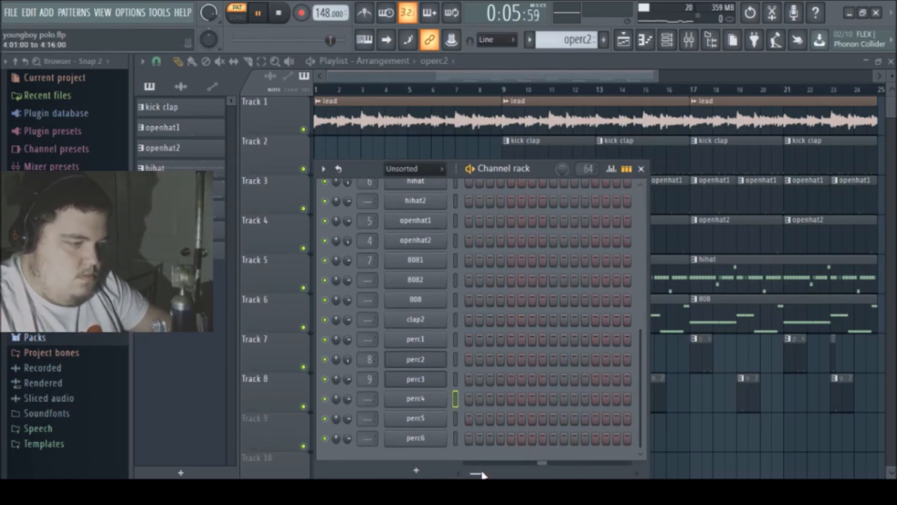
left_click(575, 398)
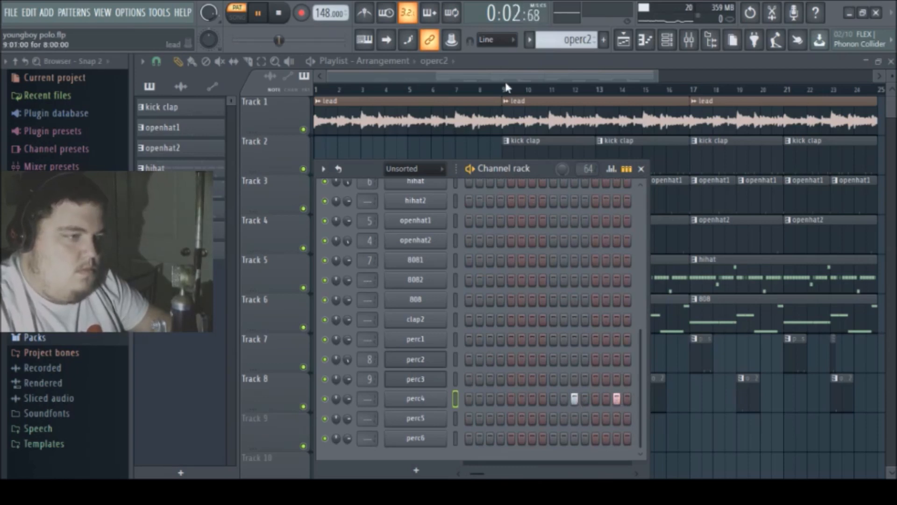
Step: Place an operc2 clip on Track 9 at bar 9 and play the song from bar 11
left_click(489, 76)
left_click(509, 425)
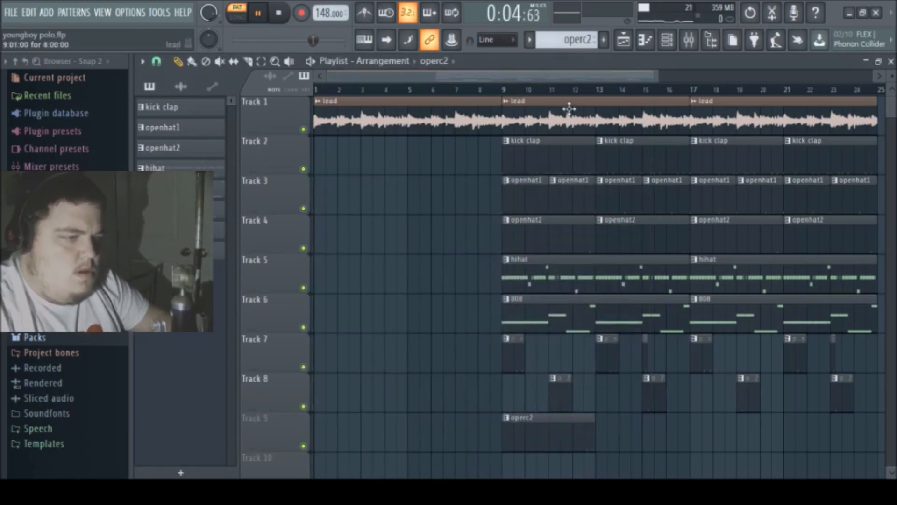
left_click(553, 88)
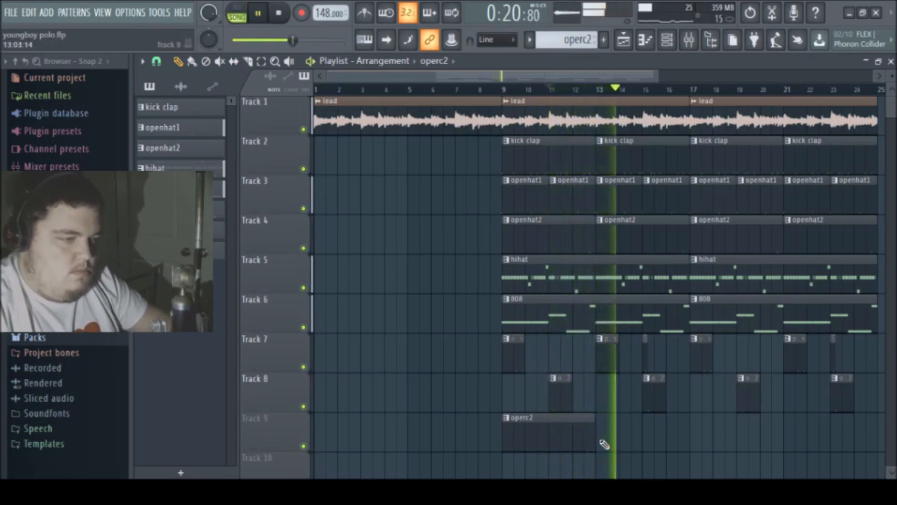
Step: Lengthen both perc4 notes of operc2 to two steps in the piano roll and stop playback
double_click(582, 436)
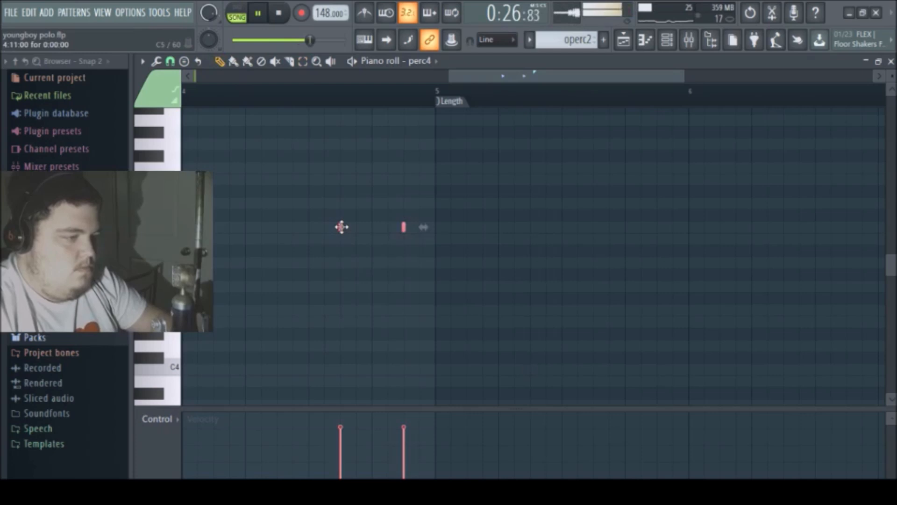
left_click_drag(348, 229, 382, 228)
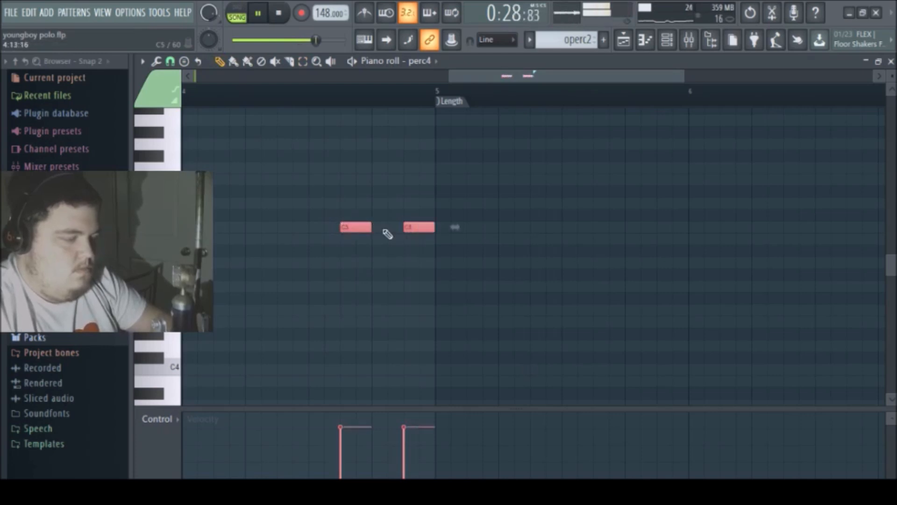
key("space")
left_click(319, 63)
right_click(383, 227)
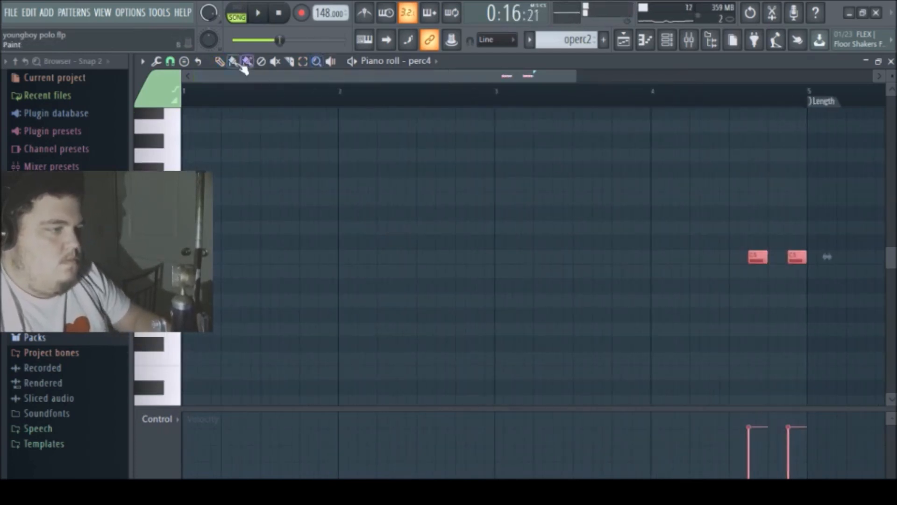
Step: Copy the two perc4 notes to the end of bar 8 and extend the operc2 clip on Track 9 to bar 17
left_click_drag(293, 75, 524, 82)
mouse_move(271, 256)
left_mouse_down()
mouse_move(299, 257)
mouse_move(271, 261)
left_mouse_up()
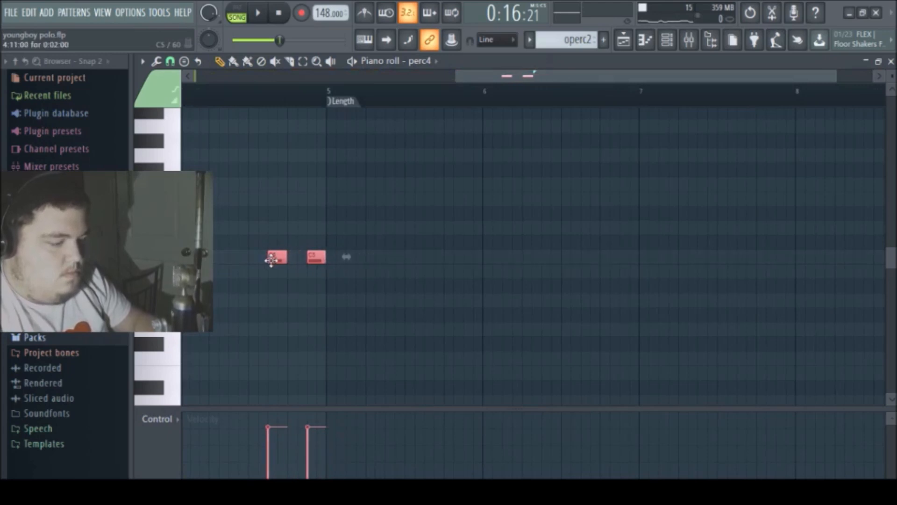
mouse_move(275, 260)
left_mouse_down()
mouse_move(372, 266)
mouse_move(266, 257)
mouse_move(274, 262)
left_mouse_up()
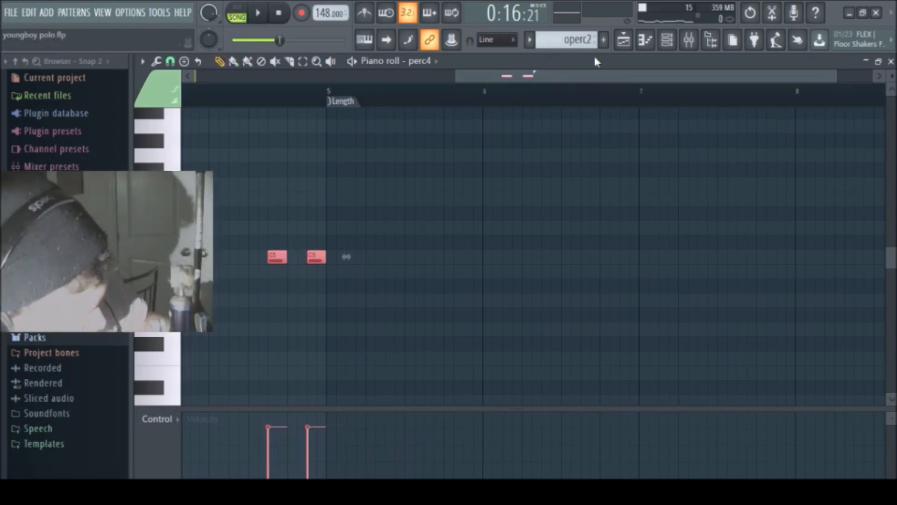
key("ctrl+v")
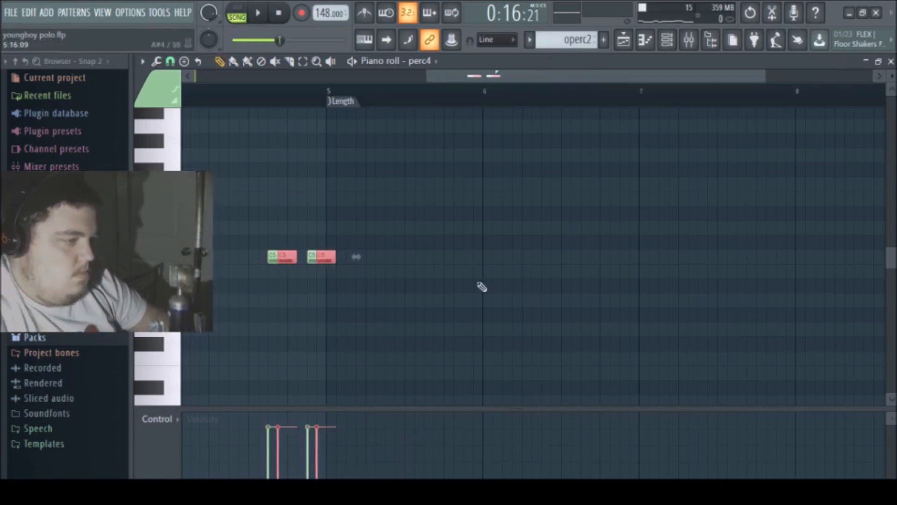
left_click_drag(329, 255, 790, 251)
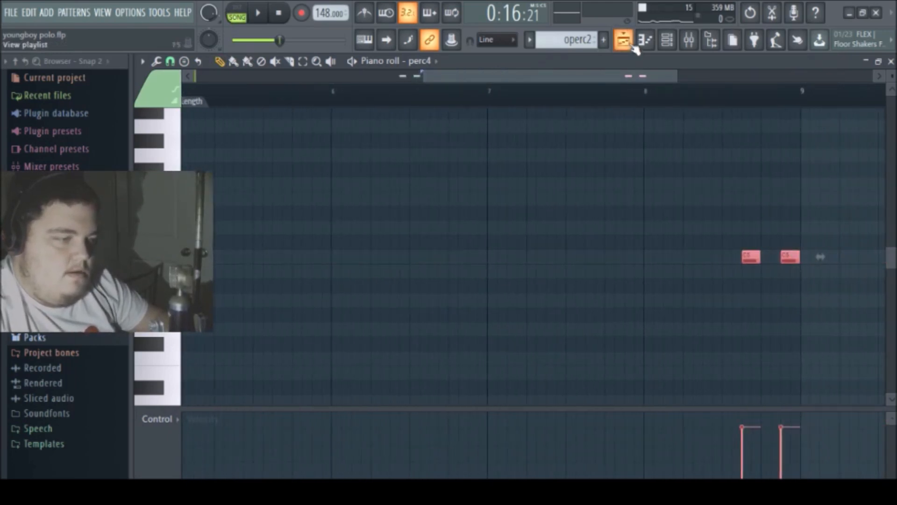
left_click(631, 44)
left_click_drag(593, 415, 695, 423)
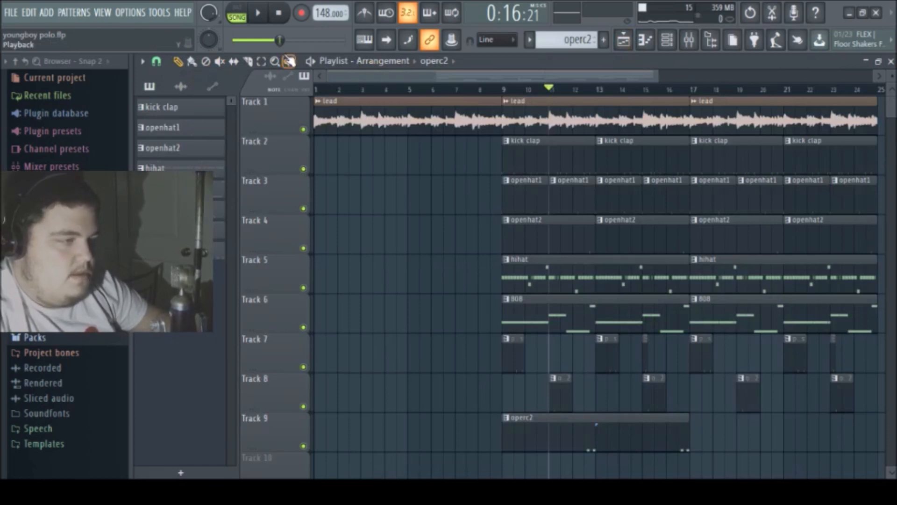
Step: Add a C5 perc4 note on step 7 of bar 8, chop it into three with falling velocities and start playback
left_click_drag(642, 155, 773, 467)
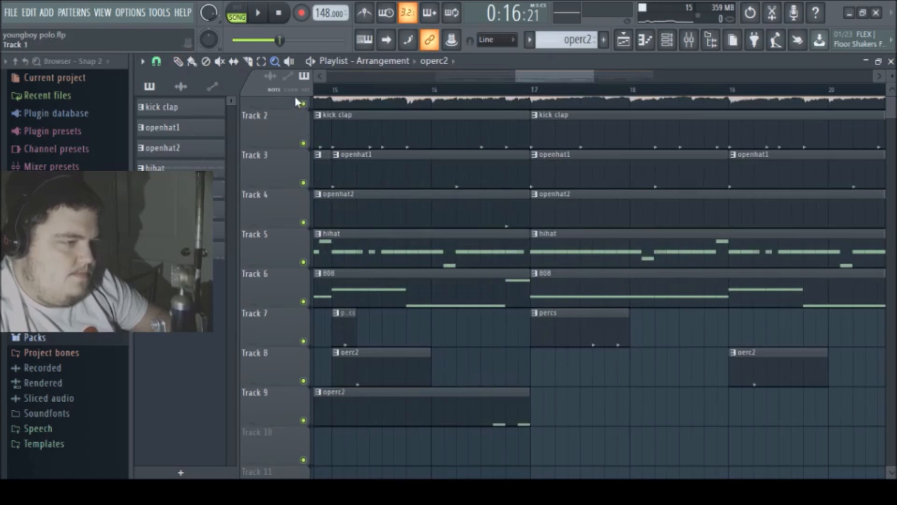
double_click(508, 418)
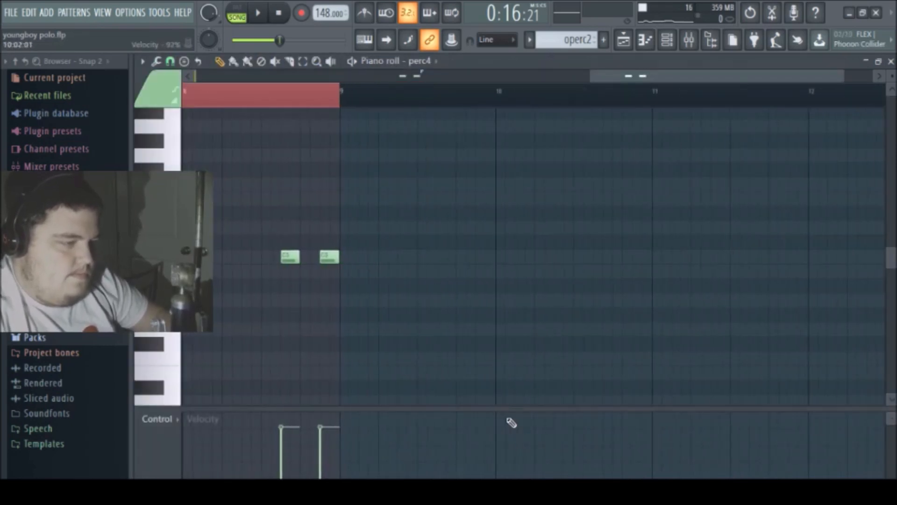
left_click(246, 255)
left_click_drag(253, 220, 253, 286)
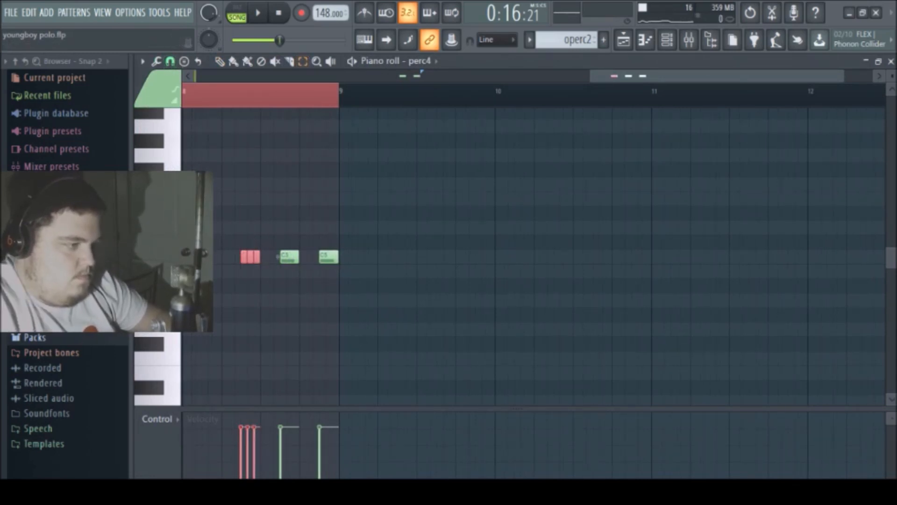
key("space")
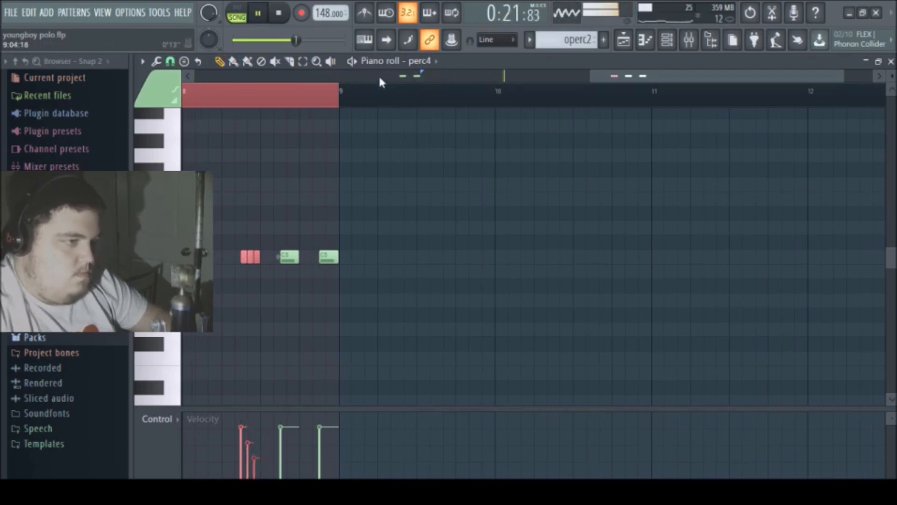
Step: Transpose the three chopped perc4 notes in bar 8 down four semitones to G#4
left_click(319, 61)
left_click(350, 215)
left_click_drag(731, 192, 885, 411)
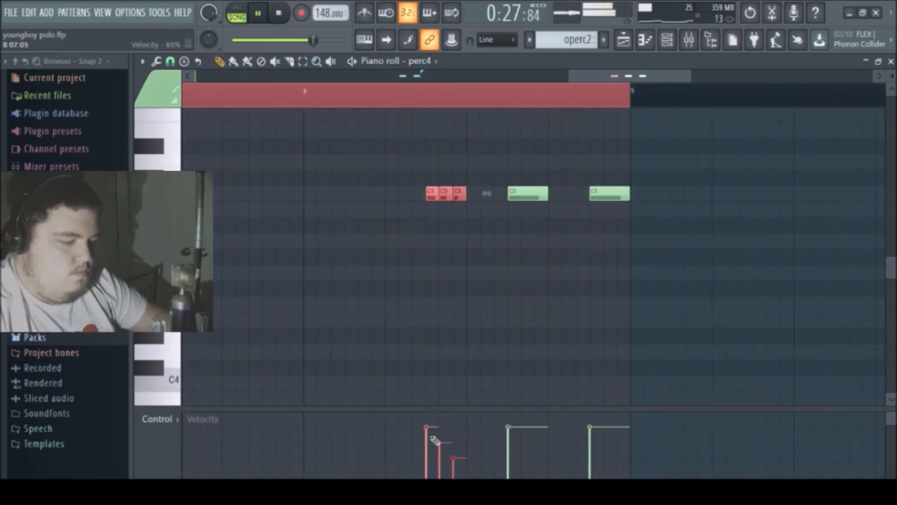
key("Down")
key("Down")
key("Down")
key("Down")
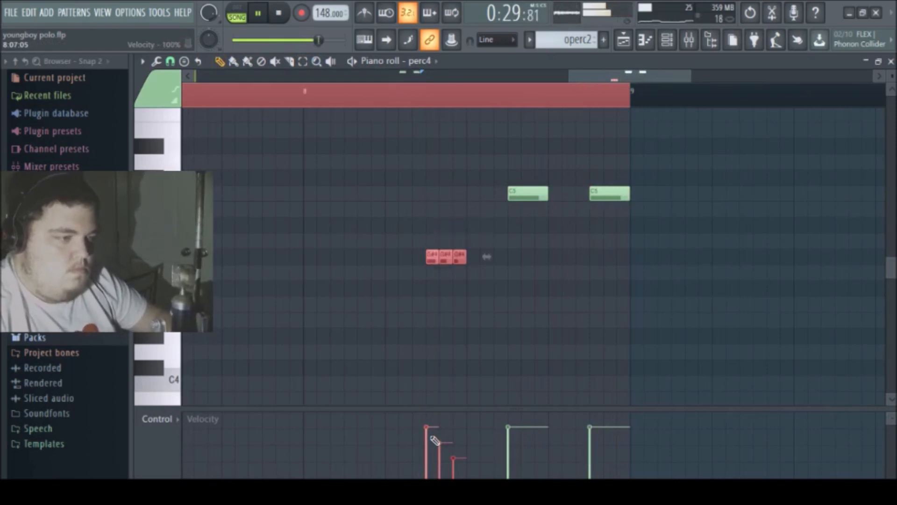
Step: Replay and stop the beat, then add a second operc2 clip at bar 17 on Track 9 of the playlist
key("space")
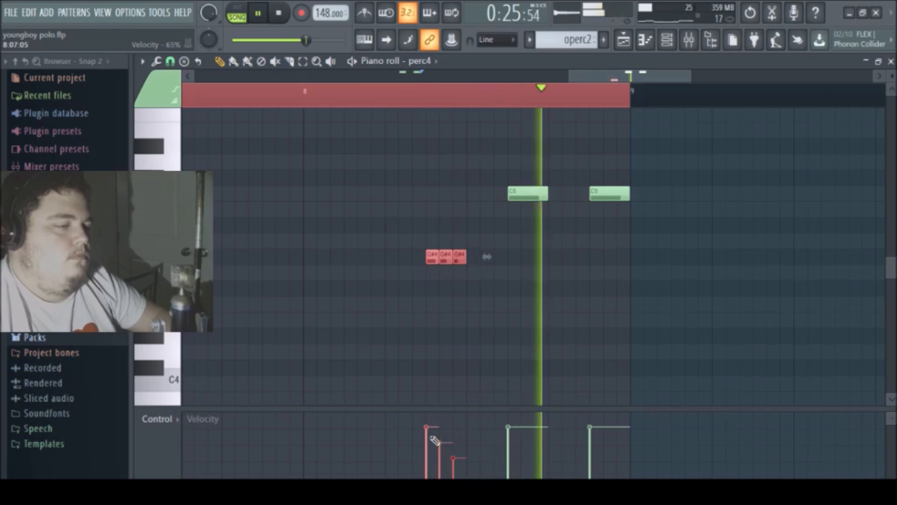
key("space")
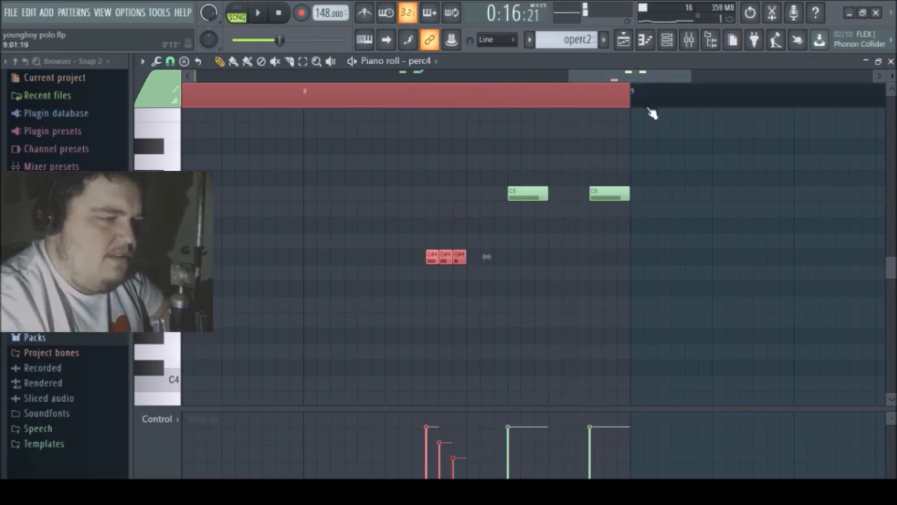
left_click(631, 45)
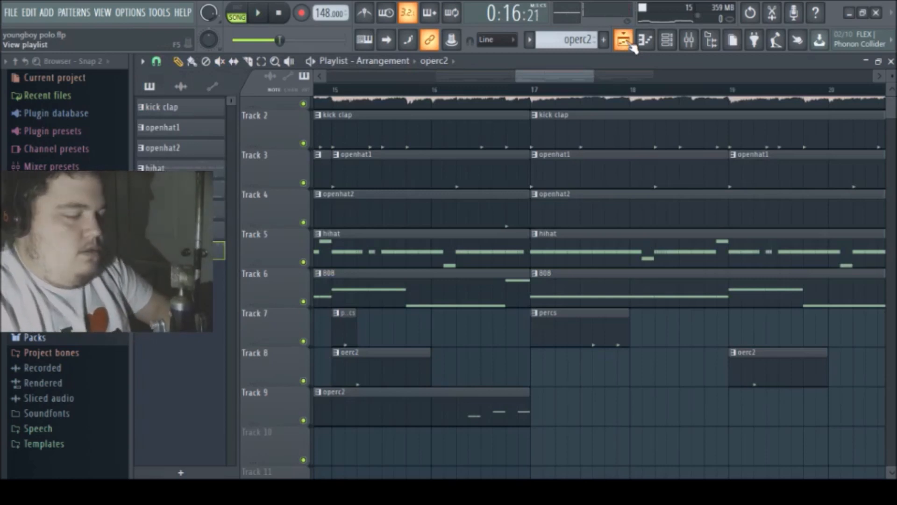
left_click(536, 415)
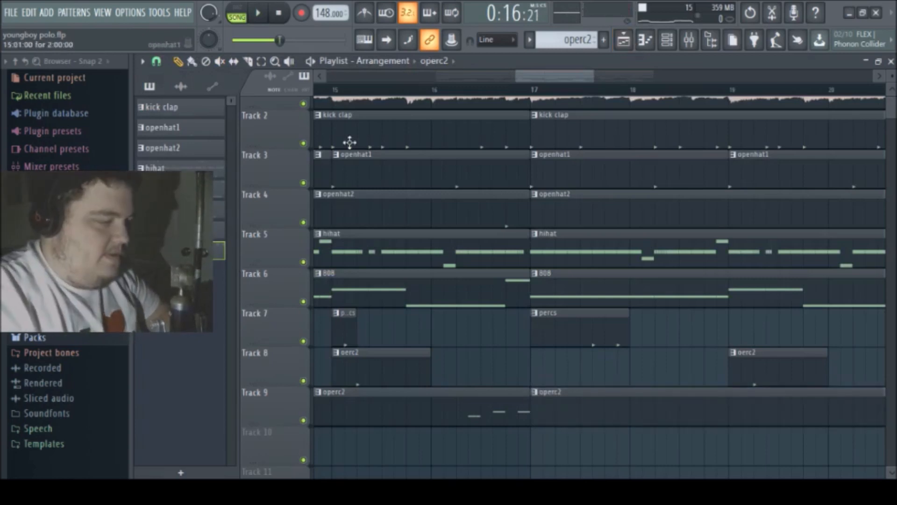
left_click(275, 61)
right_click(429, 237)
Step: Create a new pattern named perc and add a perc5 hit on step 5
left_click(667, 40)
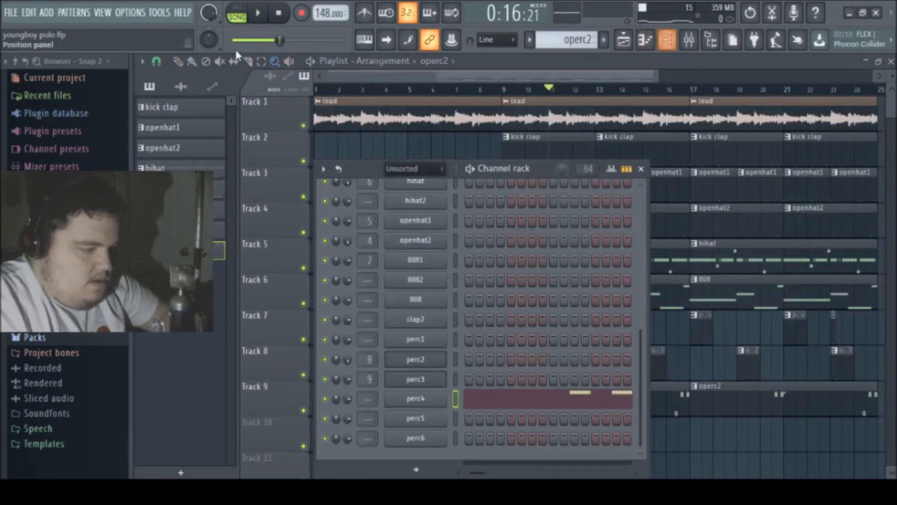
key("F4")
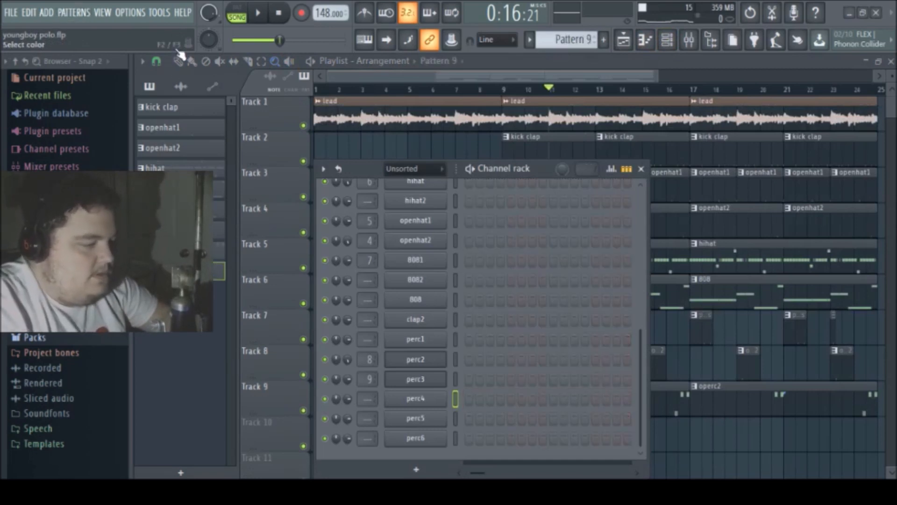
type("perc")
key("Return")
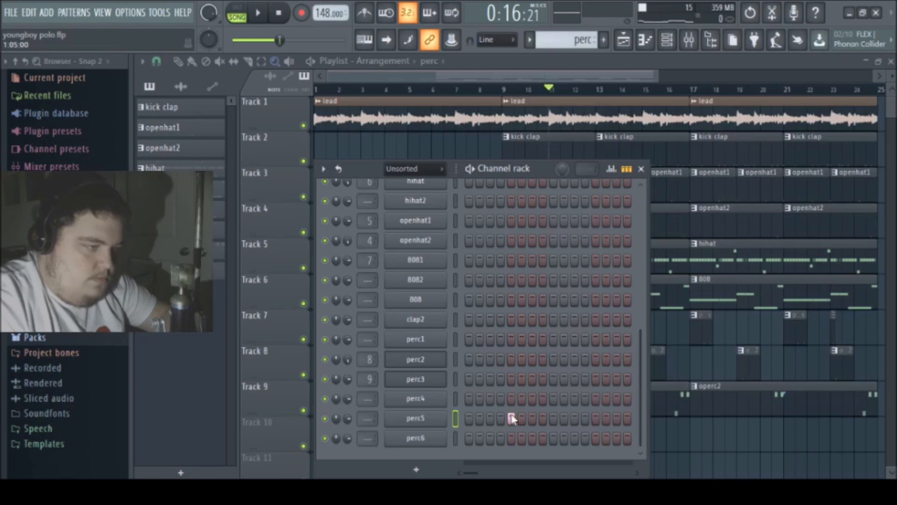
Step: Place the perc clip at bar 9 on Track 10 and audition the beat from bar 9
left_click(178, 61)
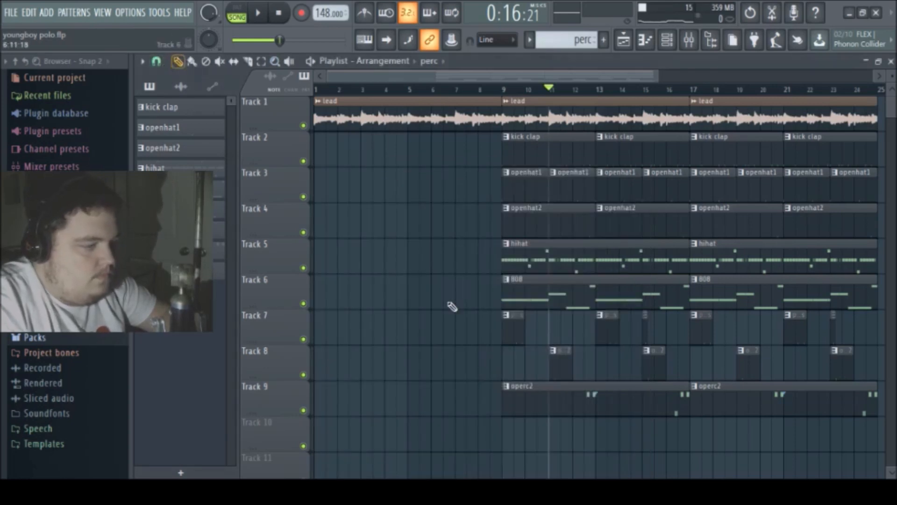
left_click(508, 428)
left_click(508, 90)
key("space")
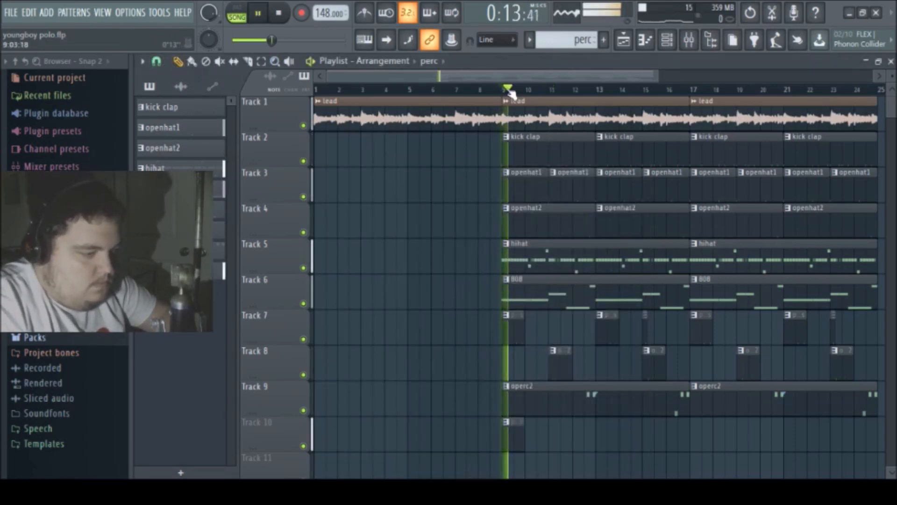
key("space")
Step: Turn off Load regions in perc5's sample settings and start playback from bar 9
left_click(662, 45)
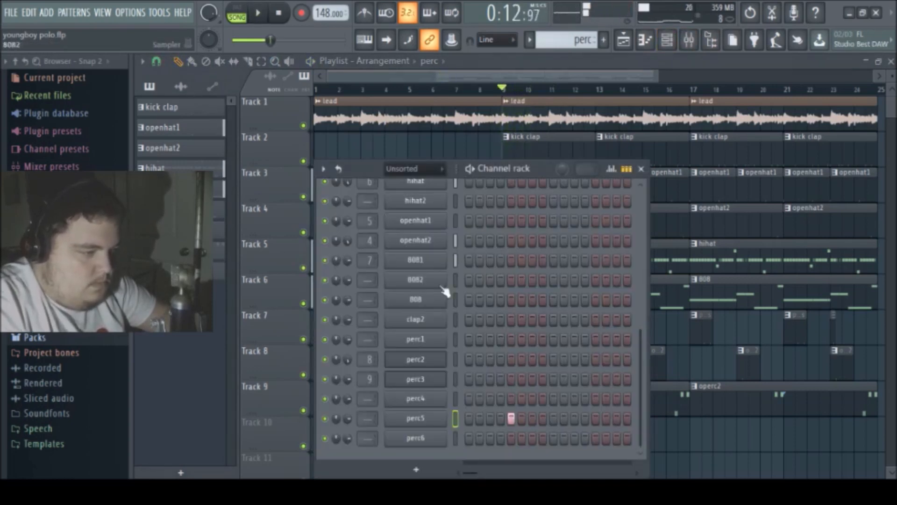
left_click(425, 423)
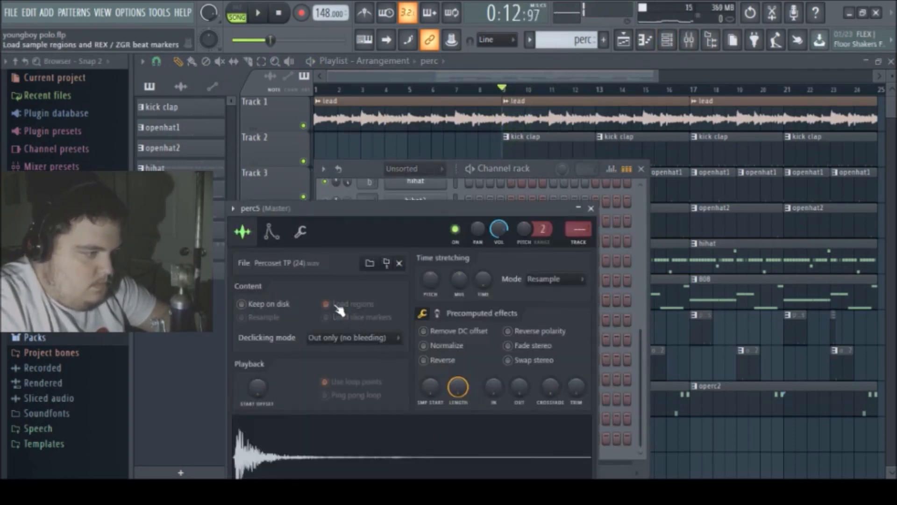
key("space")
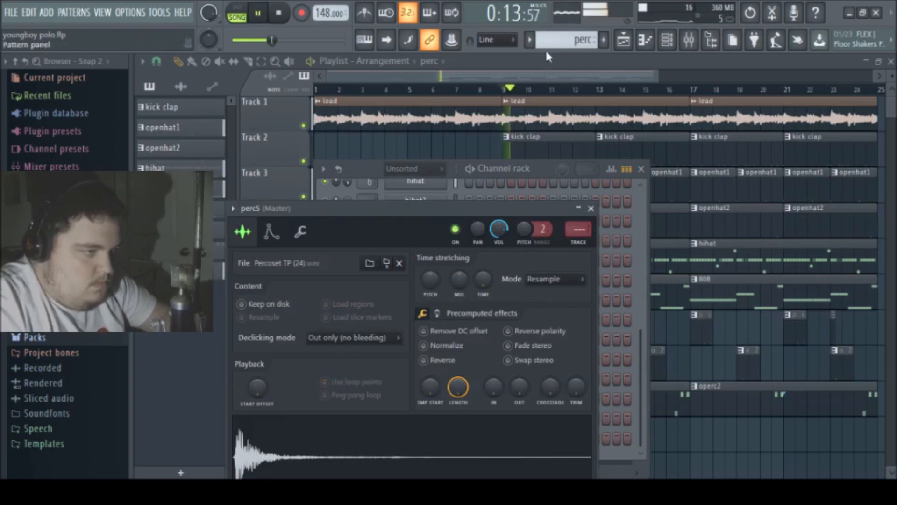
left_click(536, 75)
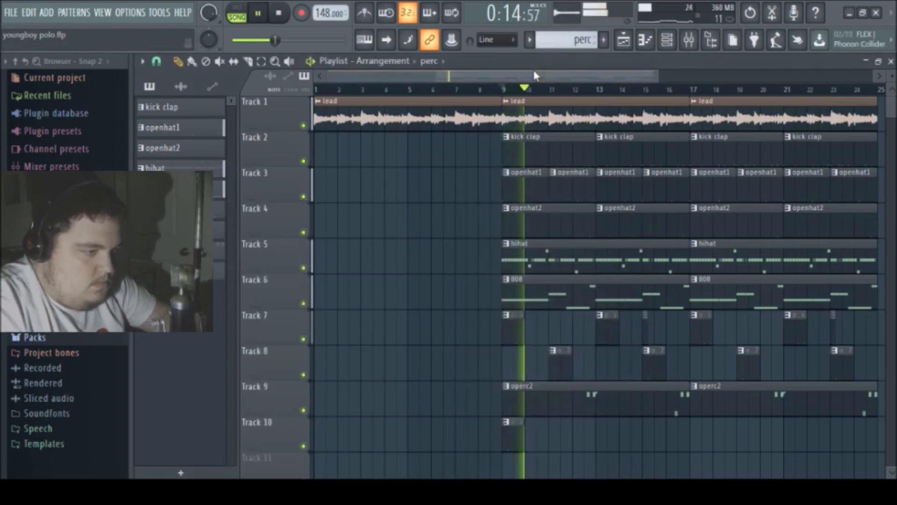
Step: Adjust perc5's time-stretching pitch with the mode on Auto while replaying from bar 9, and stop playback
left_click(667, 41)
left_click(440, 419)
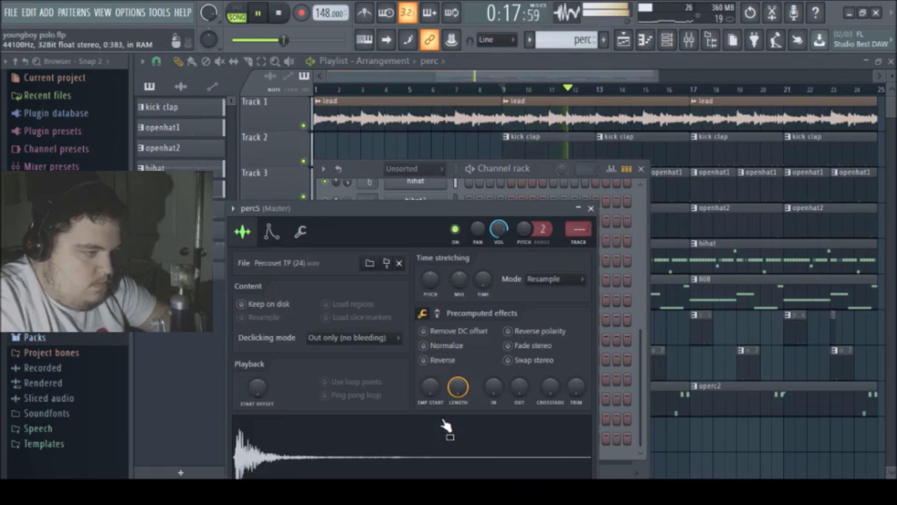
key("space")
key("space")
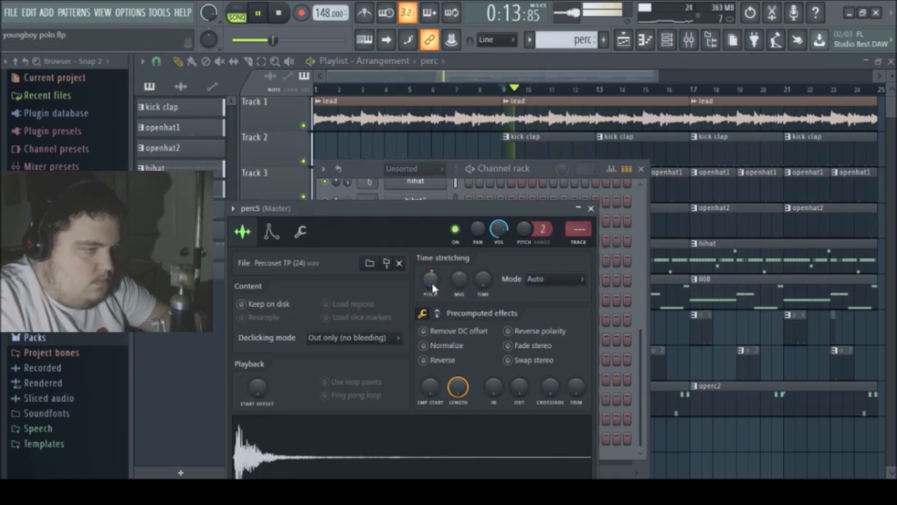
left_click(537, 170)
key("space")
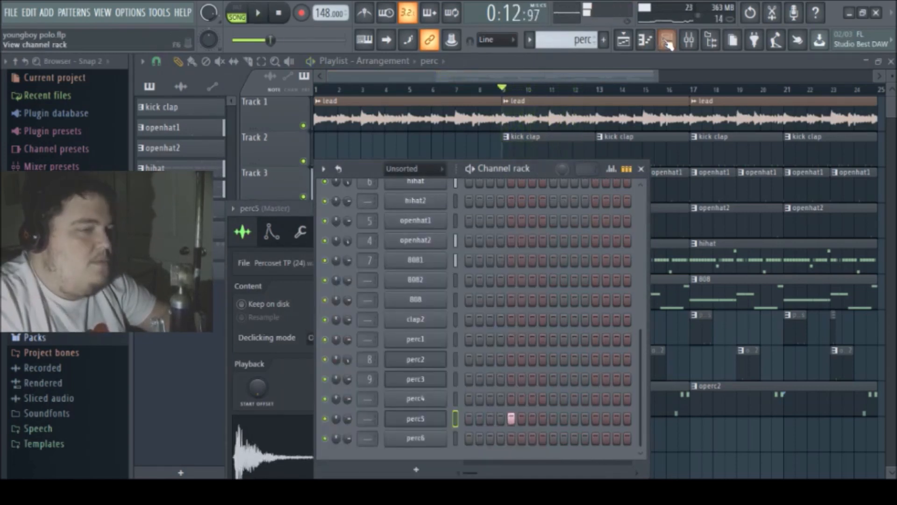
Step: Route perc5 to mixer insert 10 and lower that insert's volume fader
key("F9")
left_click(475, 185)
key("ctrl+l")
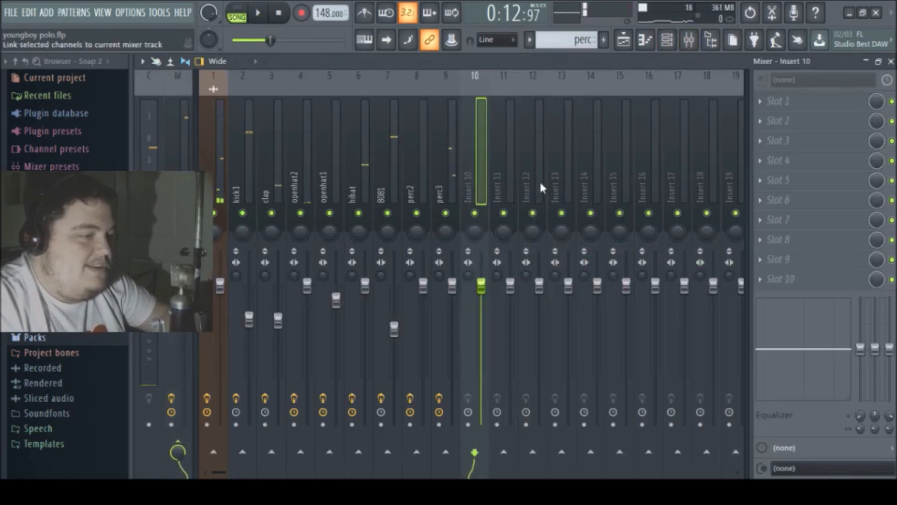
left_click_drag(480, 285, 481, 340)
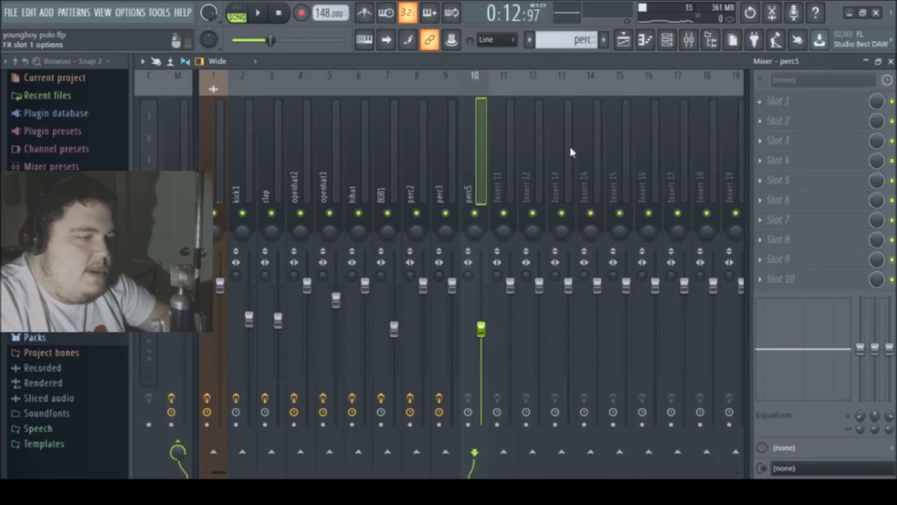
Step: Load Fruity Reeverb 2 in slot 1 of the perc5 insert, reduce its mix level and lower the fader slightly during playback
left_click(876, 101)
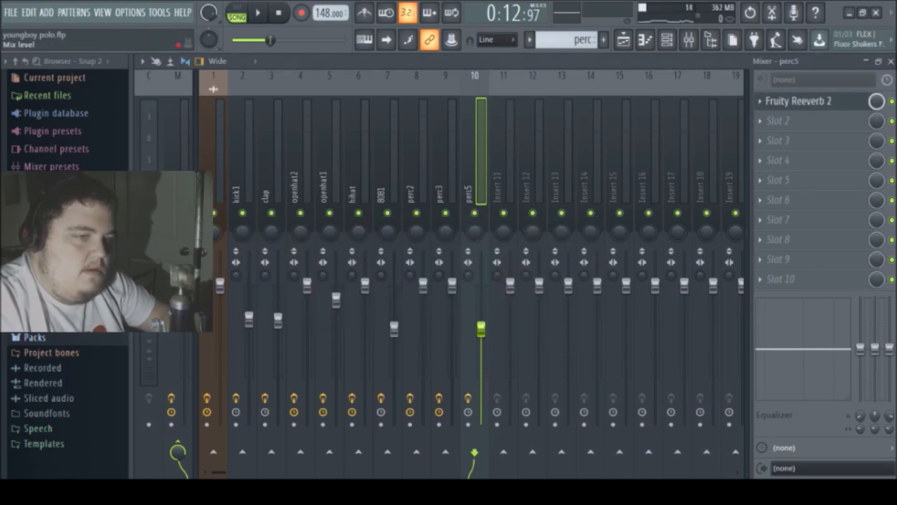
key("space")
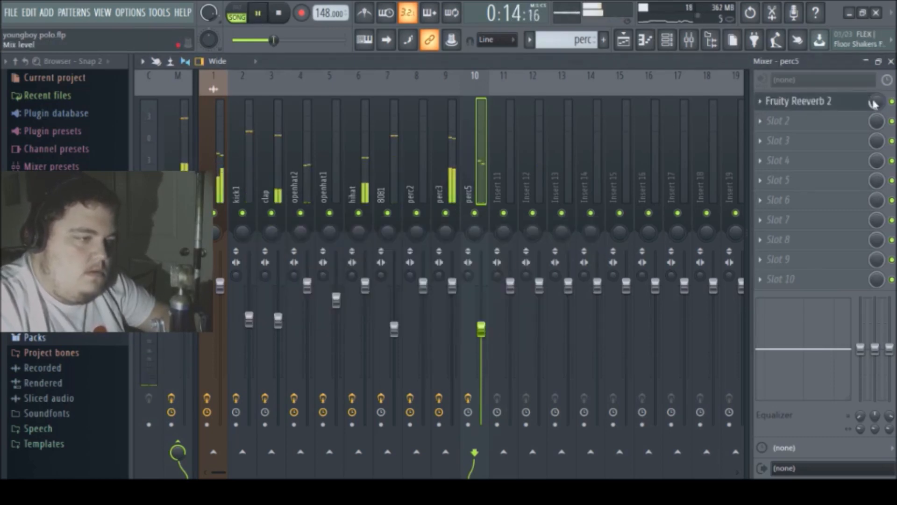
left_click_drag(481, 328, 481, 338)
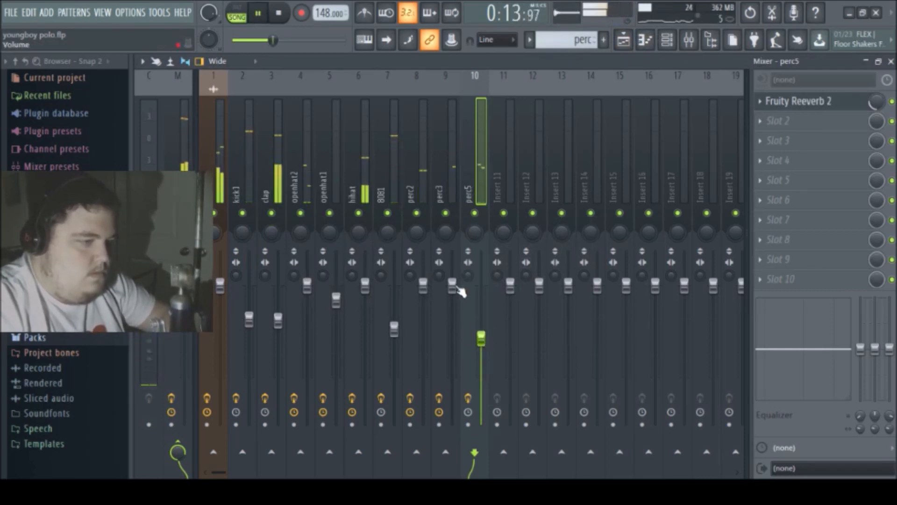
Step: Add perc clips on Track 10 at the middle of bar 14 and at bar 16, audition them and stop playback
left_click(624, 40)
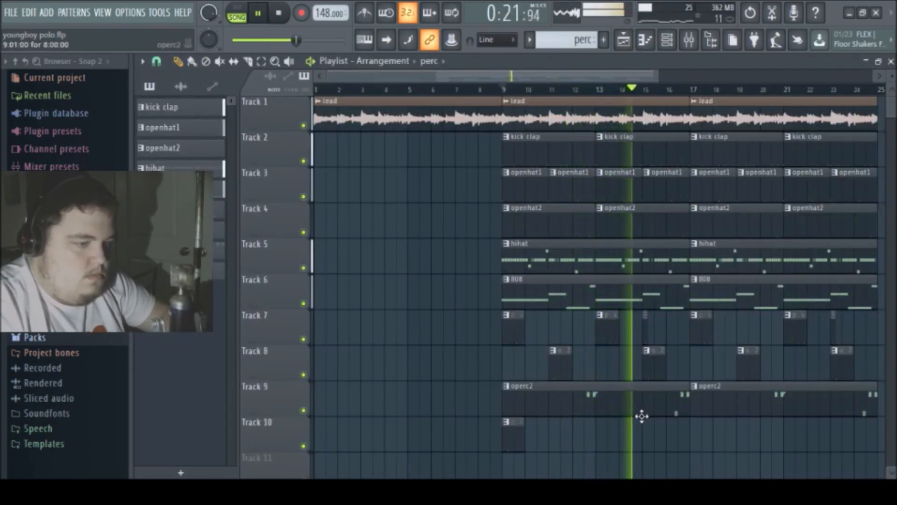
left_click(639, 432)
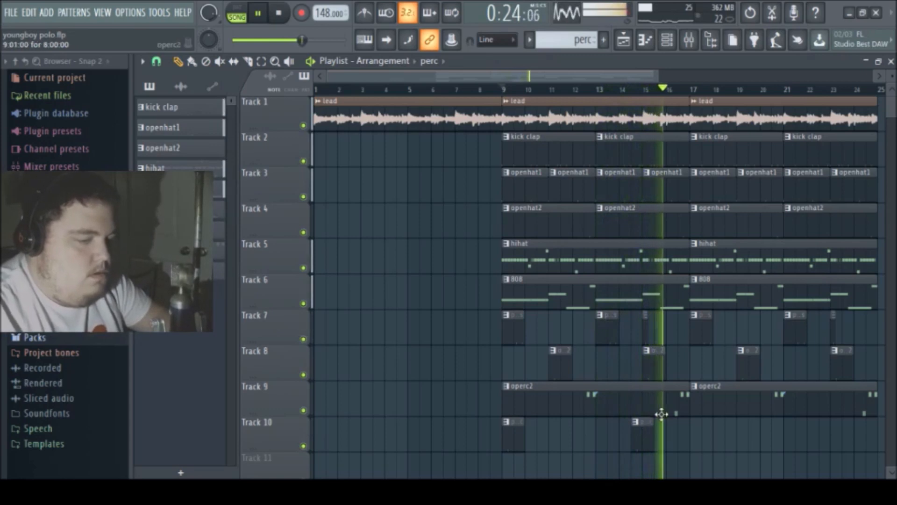
left_click(672, 428)
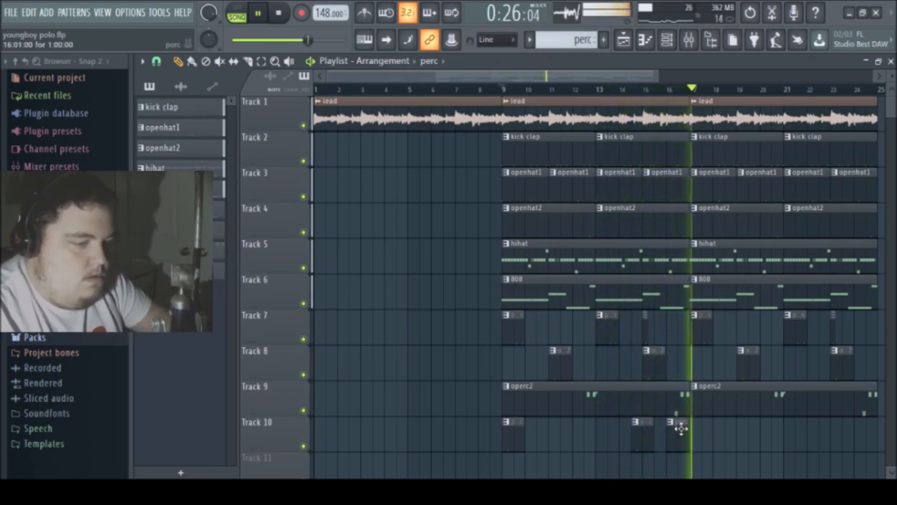
left_click(668, 89)
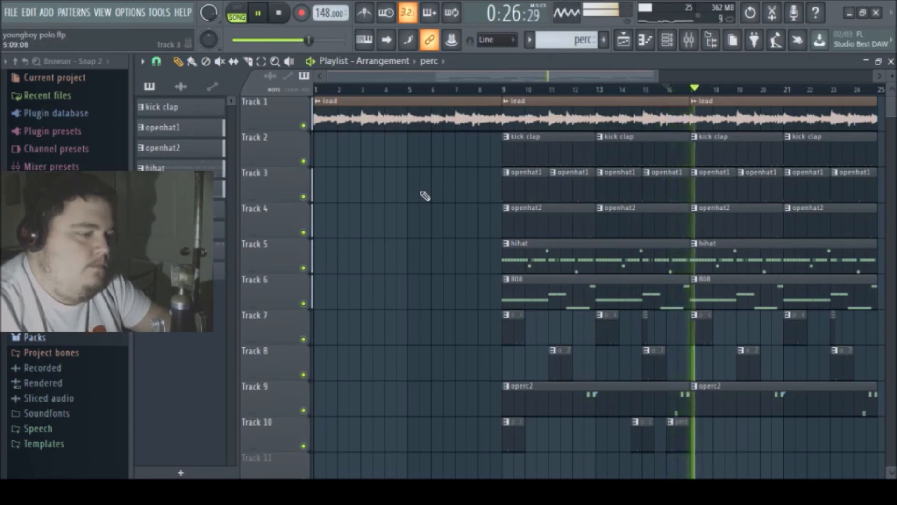
key("space")
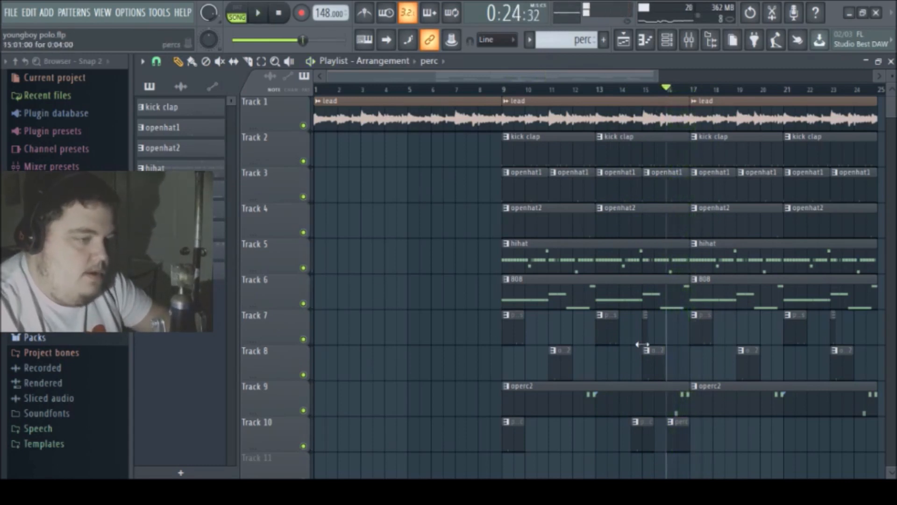
Step: Create a new pattern named LAST 1 and add a perc6 hit on step 5
left_click(666, 39)
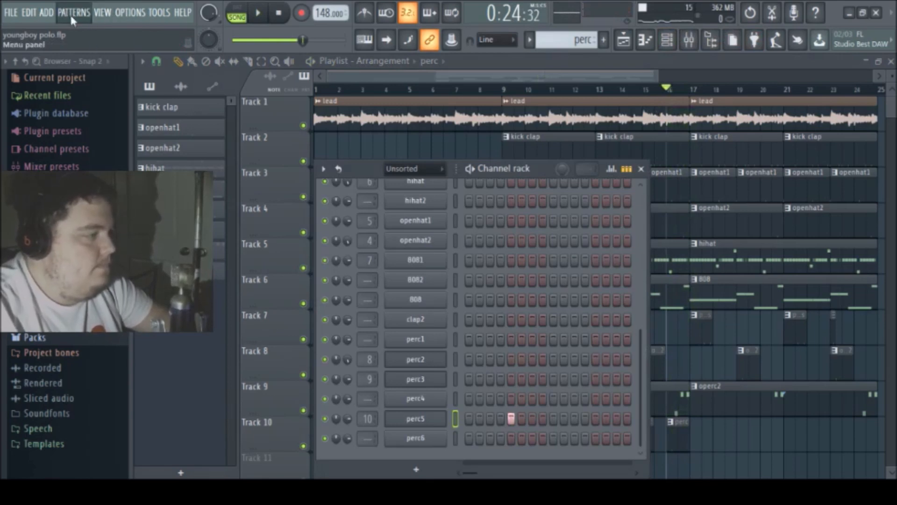
key("F4")
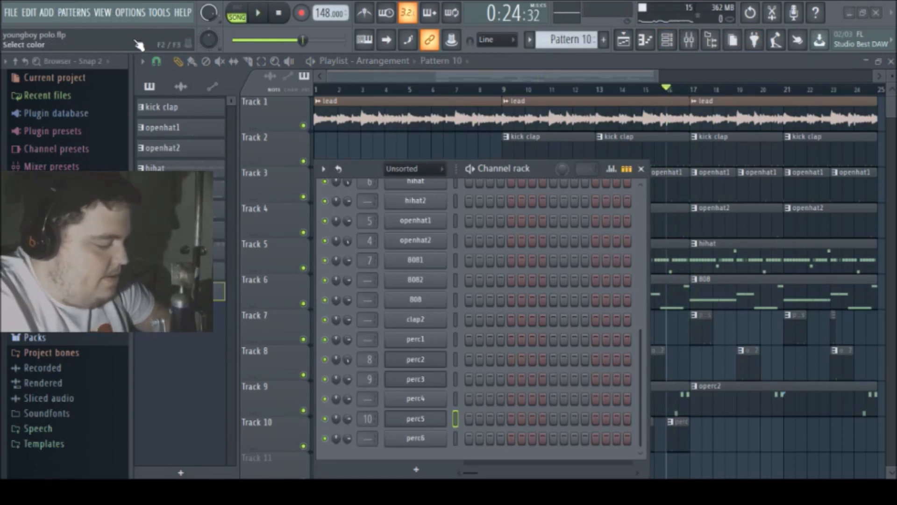
type("LAST 1")
key("Return")
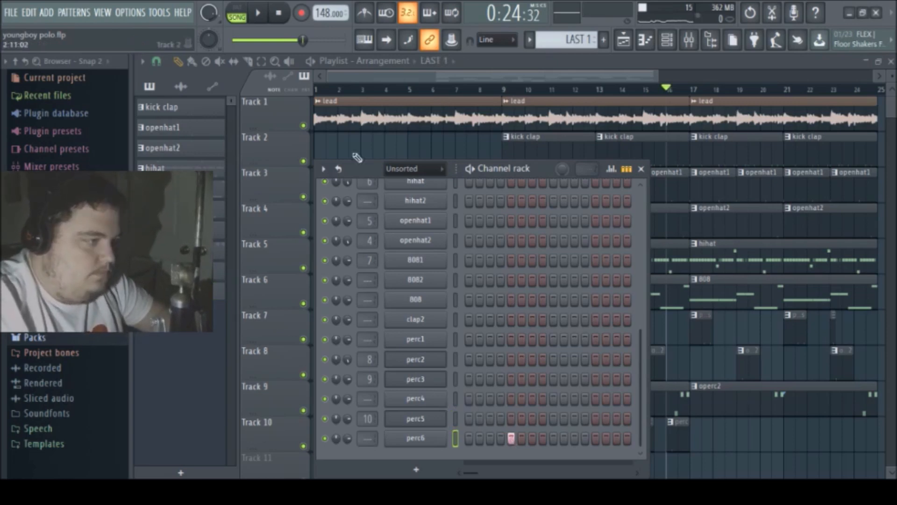
Step: Place the LAST 1 clip at the middle of bar 10 on Track 11 and start playback from bar 9
left_click(274, 61)
left_click_drag(476, 136, 748, 415)
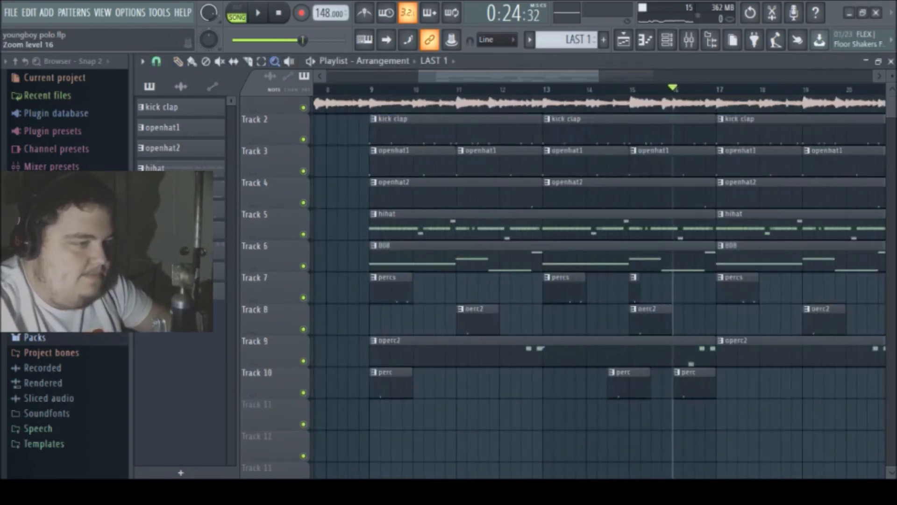
left_click(181, 65)
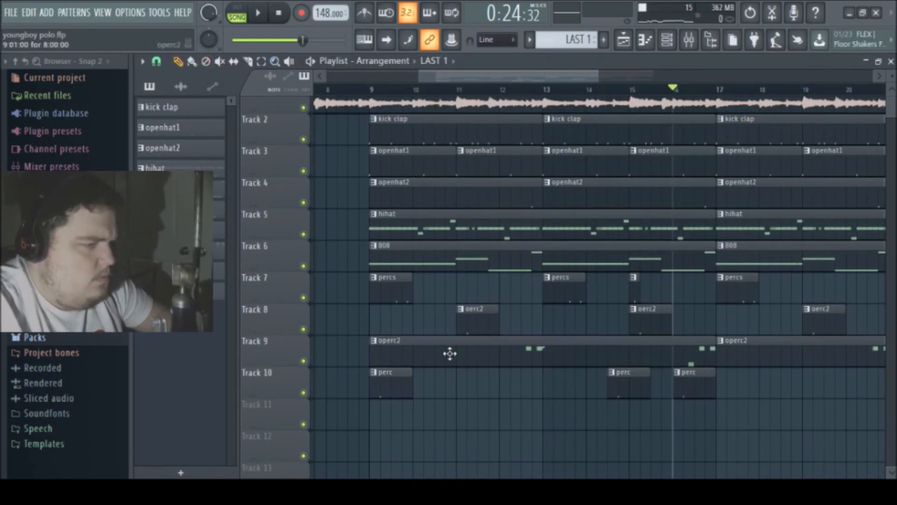
left_click(372, 90)
left_click(439, 418)
key("space")
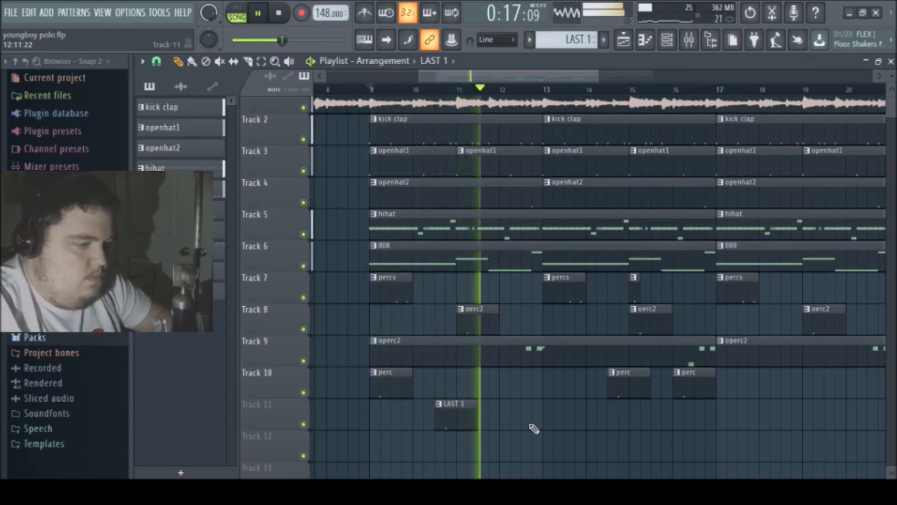
Step: Turn off Load regions for perc6's sample and adjust its time-stretching pitch with the mode on Auto
left_click(667, 40)
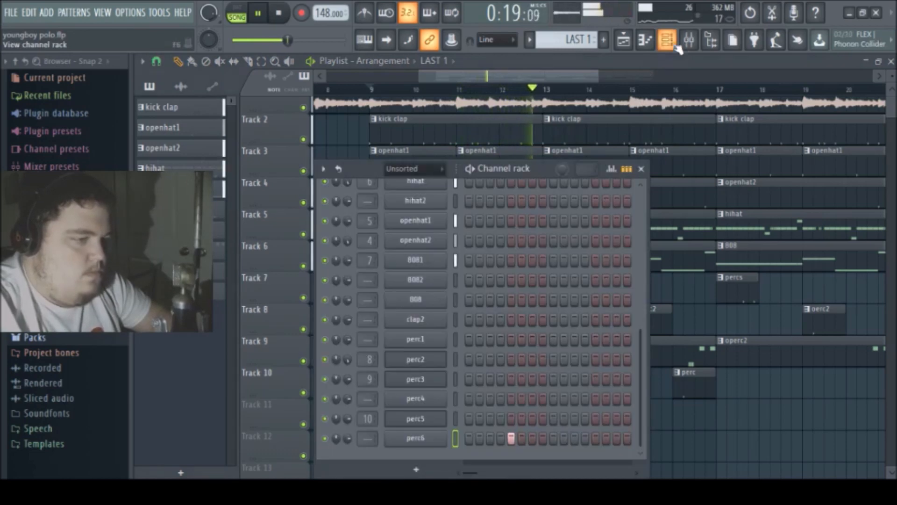
left_click(411, 437)
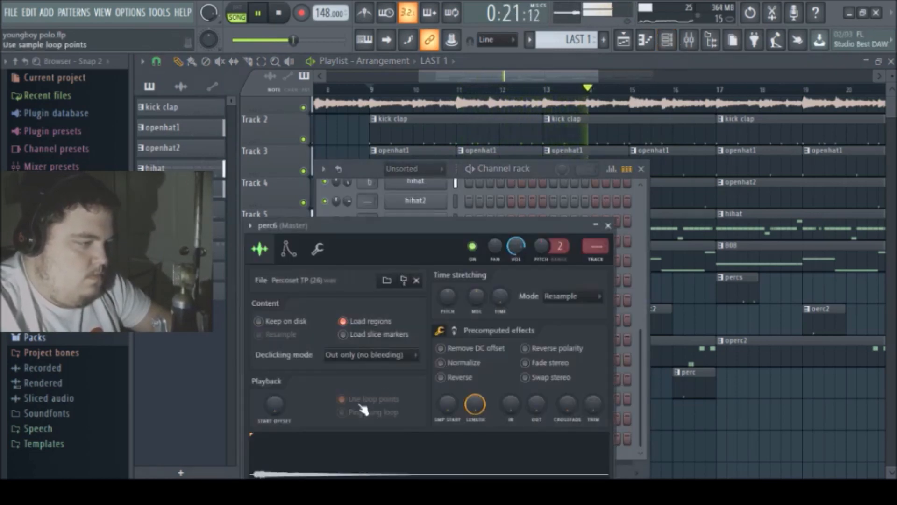
left_click(344, 321)
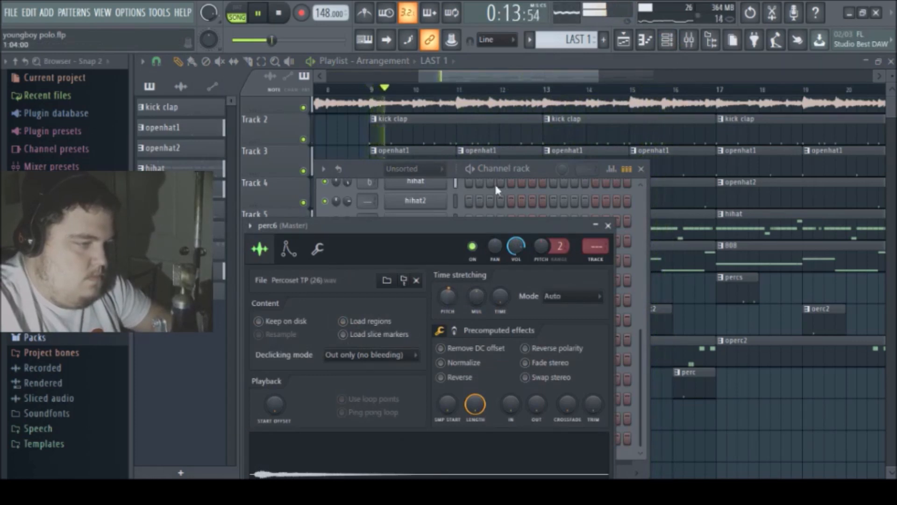
Step: Link perc6 to mixer track 11, open the options of its first effect slot and return to the playlist
left_click(541, 163)
left_click(483, 75)
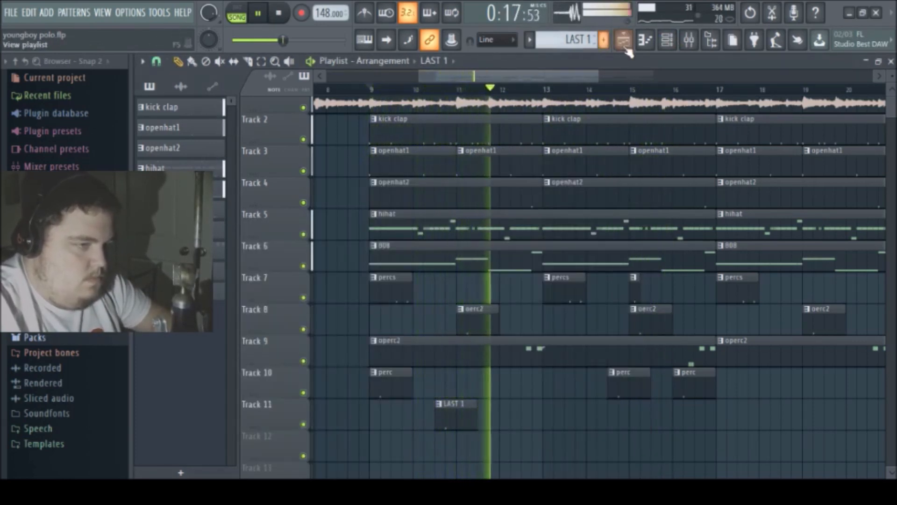
left_click(667, 40)
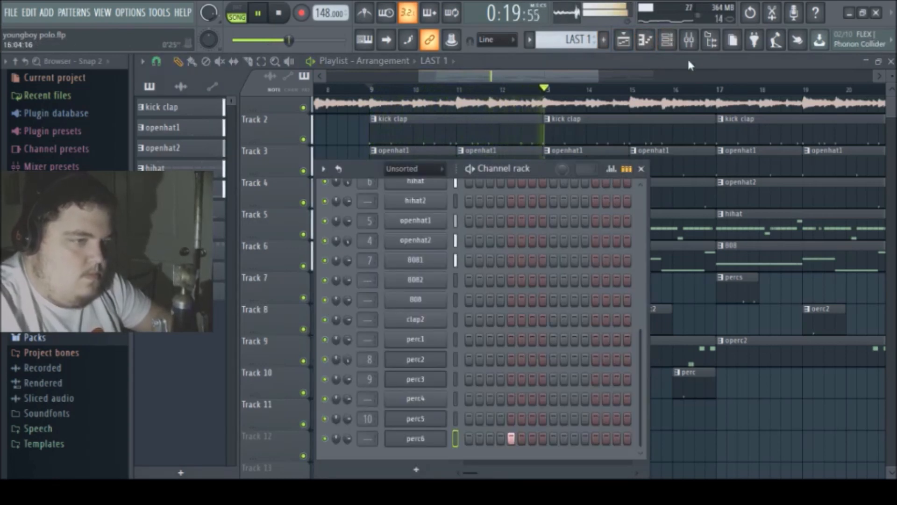
left_click(689, 40)
left_click(494, 187)
key("ctrl+l")
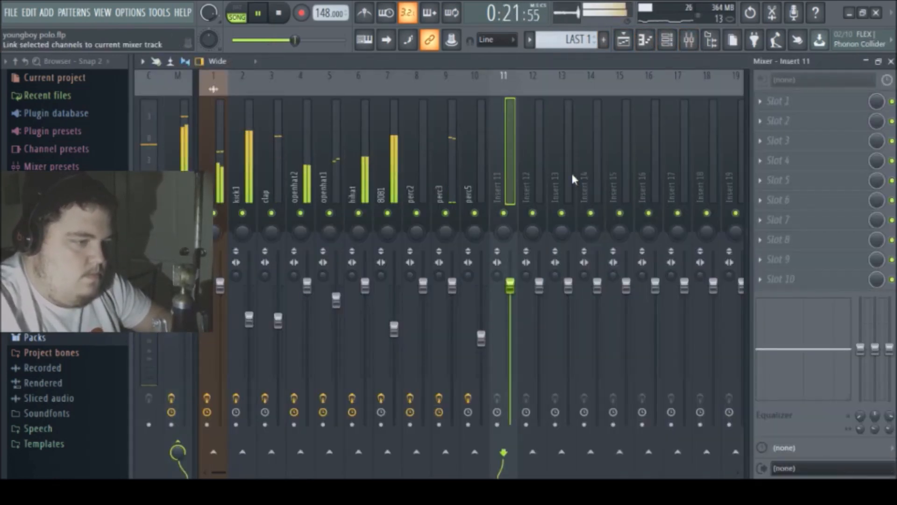
left_click(760, 101)
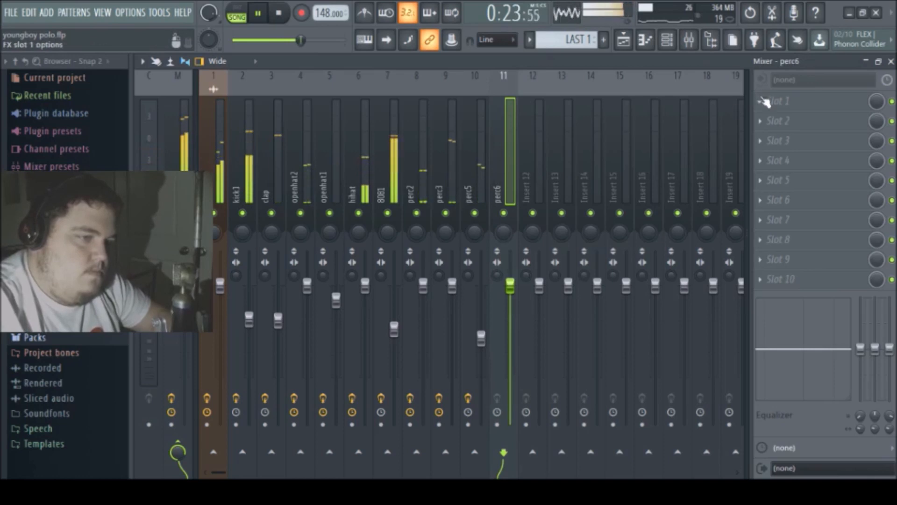
left_click(603, 25)
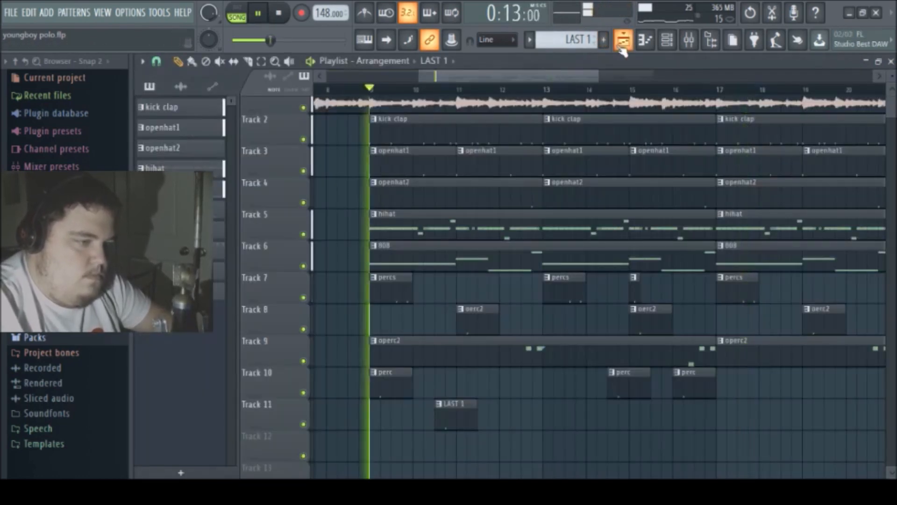
Step: Add a LAST 1 clip at the middle of bar 18 on Track 11 and stop playback
mouse_move(447, 415)
left_mouse_down()
mouse_move(601, 415)
mouse_move(461, 406)
left_mouse_up()
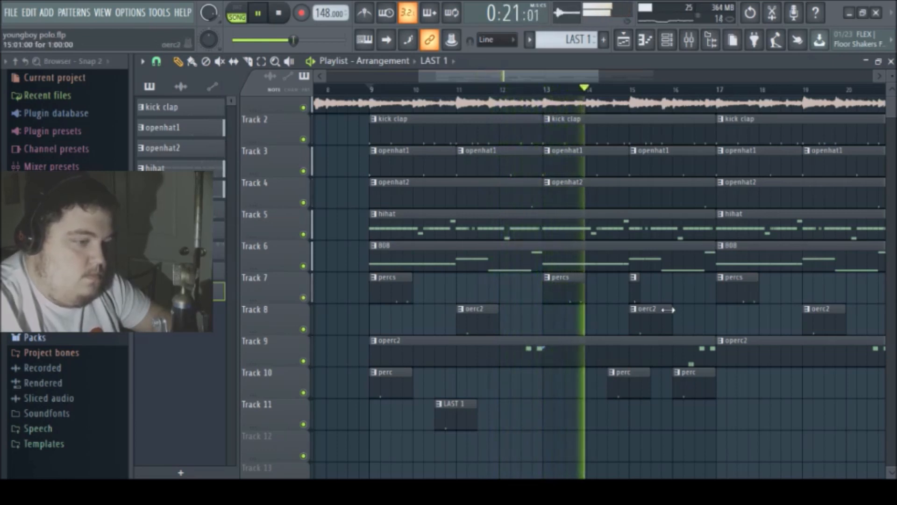
left_click_drag(520, 78, 570, 77)
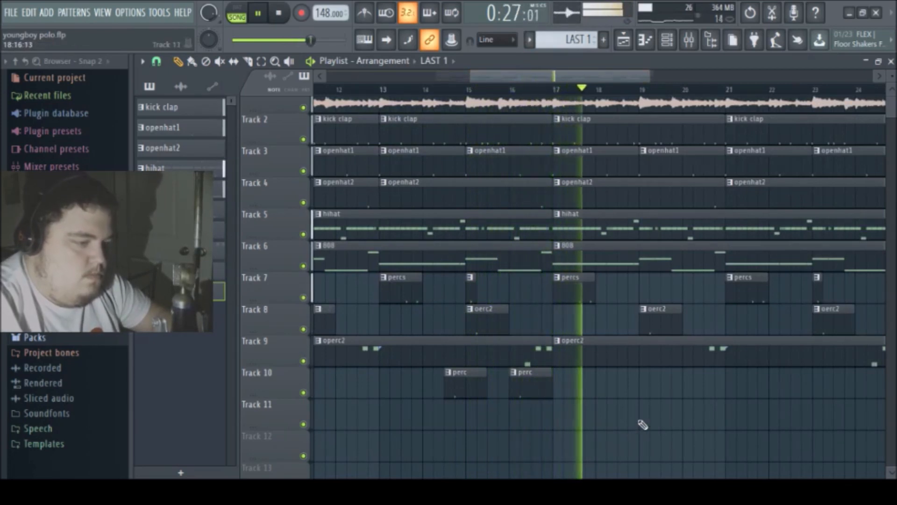
right_click(415, 246)
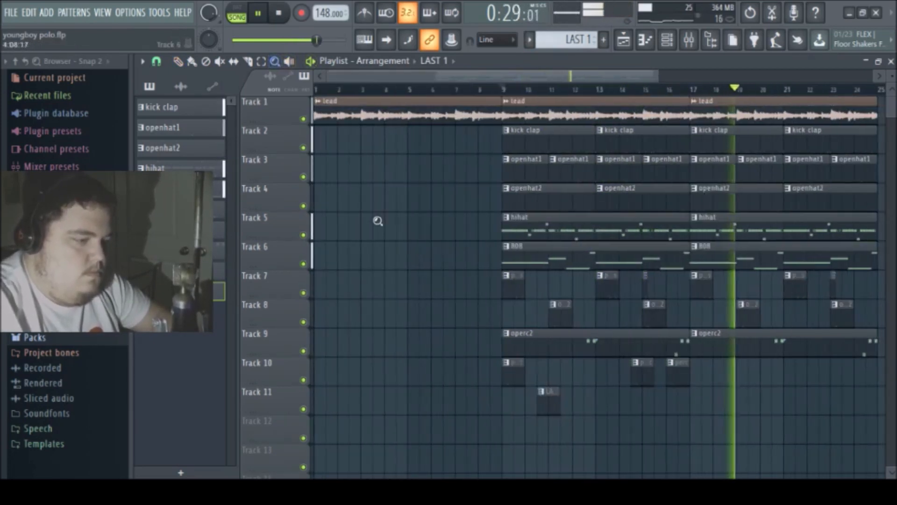
left_click(178, 62)
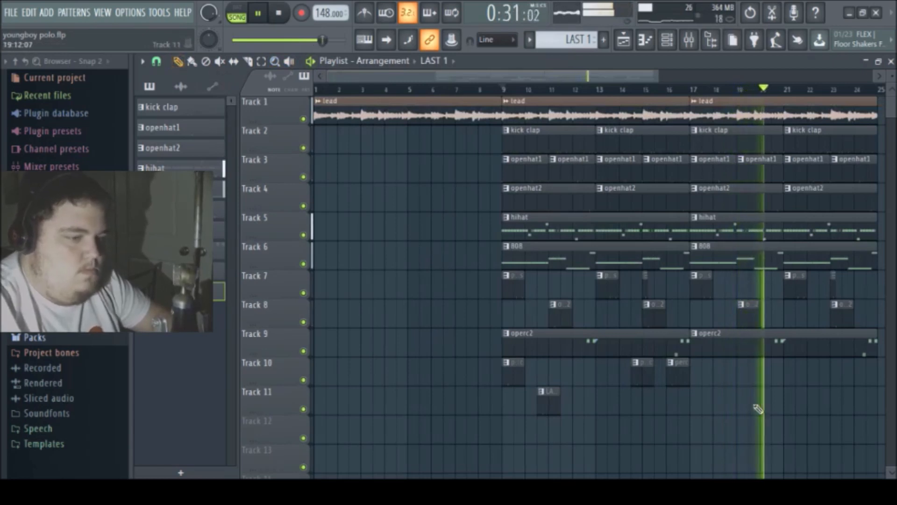
left_click(732, 398)
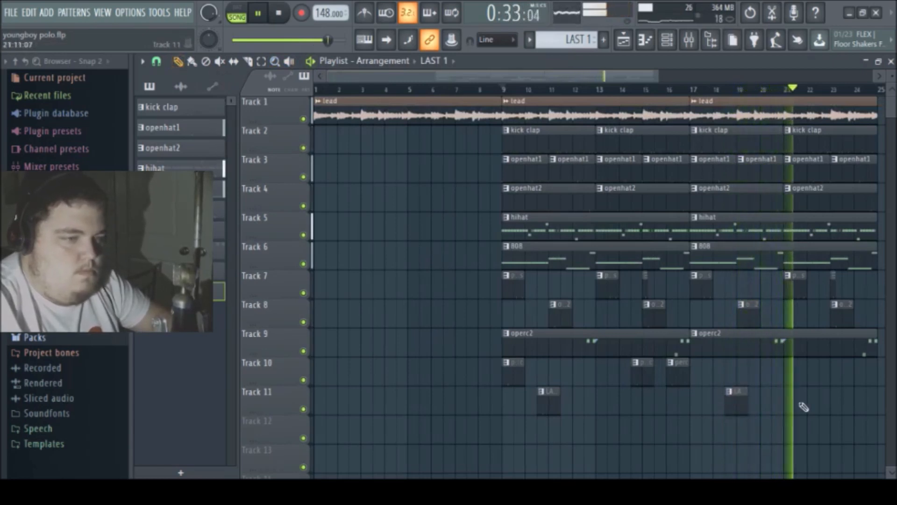
left_click(261, 62)
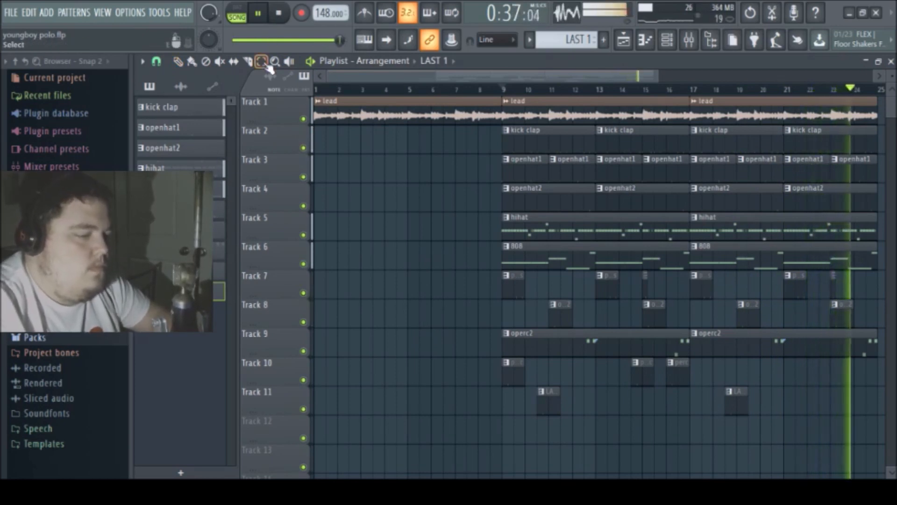
key("space")
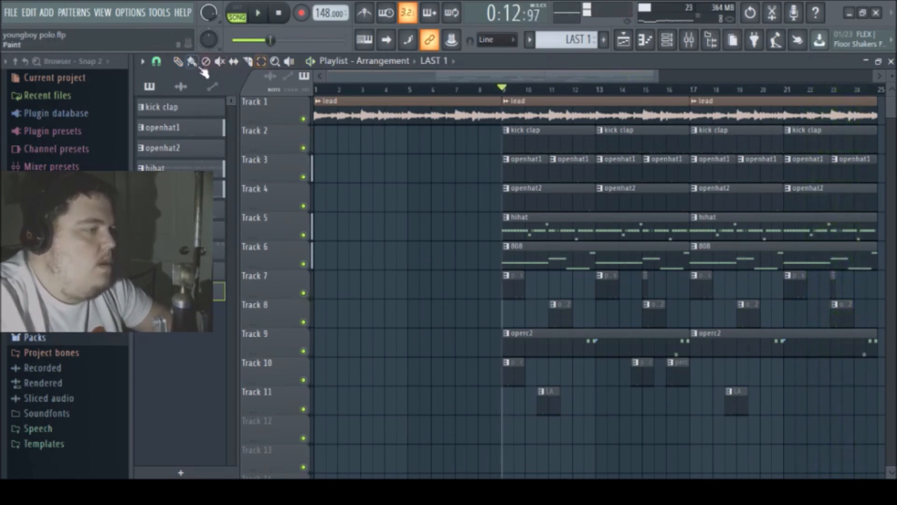
Step: Add a lead clip at bar 25 on Track 1
left_click_drag(468, 75, 576, 76)
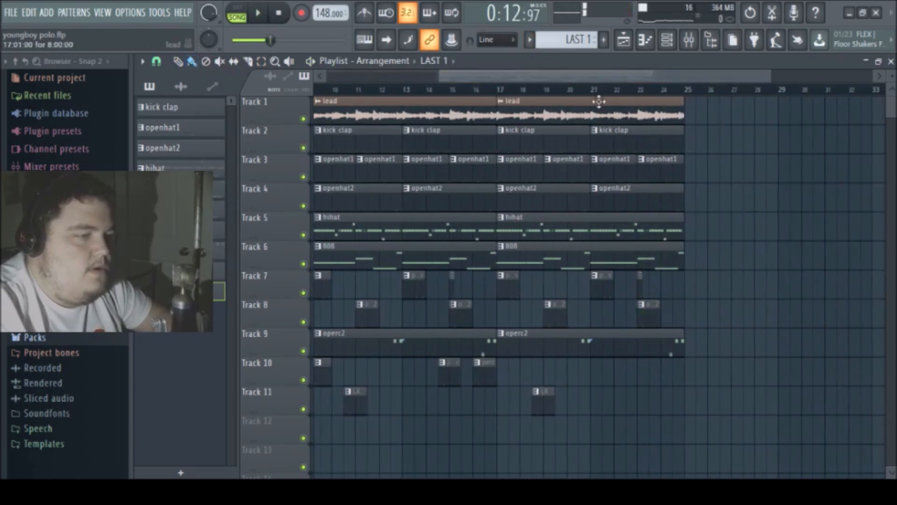
left_click(599, 101)
left_click(692, 108)
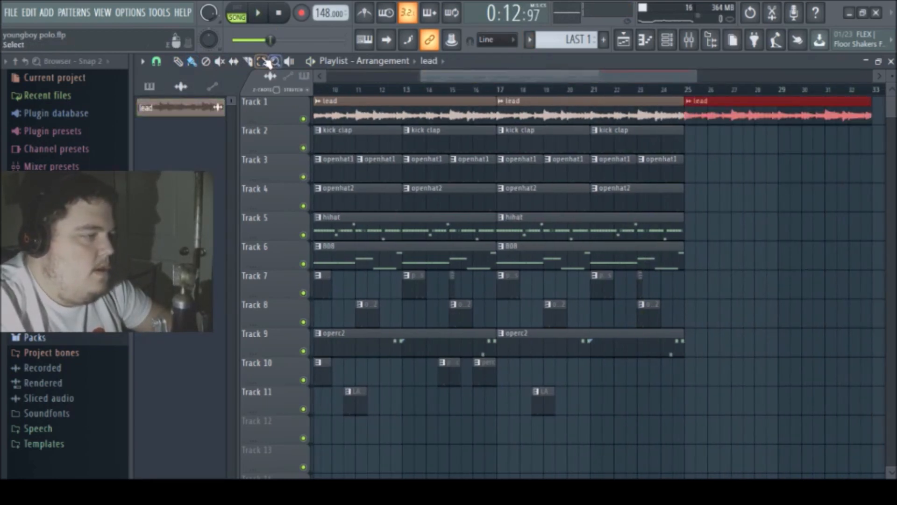
Step: Duplicate all clips on Tracks 2 to 11 from bars 9–24 to bar 25 and add a lead clip at bar 33
left_click_drag(755, 127, 474, 435)
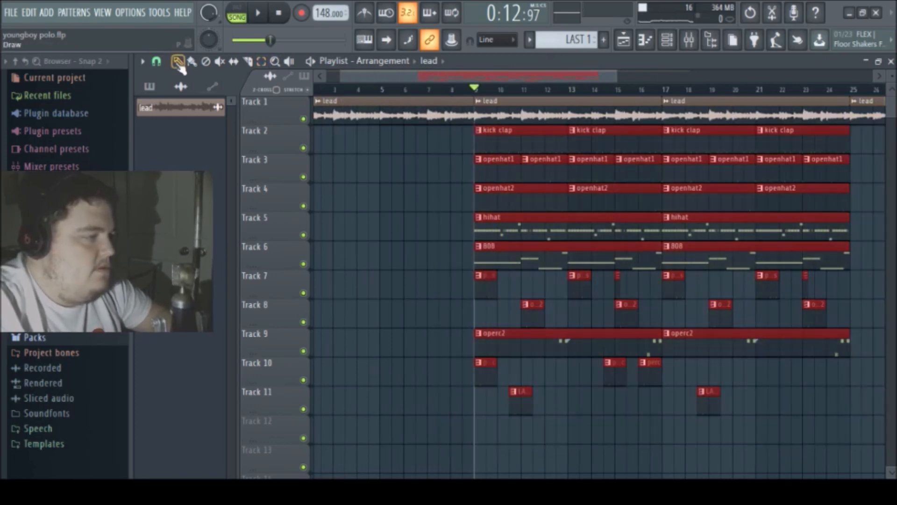
mouse_move(394, 76)
left_mouse_down()
mouse_move(531, 76)
mouse_move(657, 106)
mouse_move(629, 106)
mouse_move(641, 109)
left_mouse_up()
key("ctrl+b")
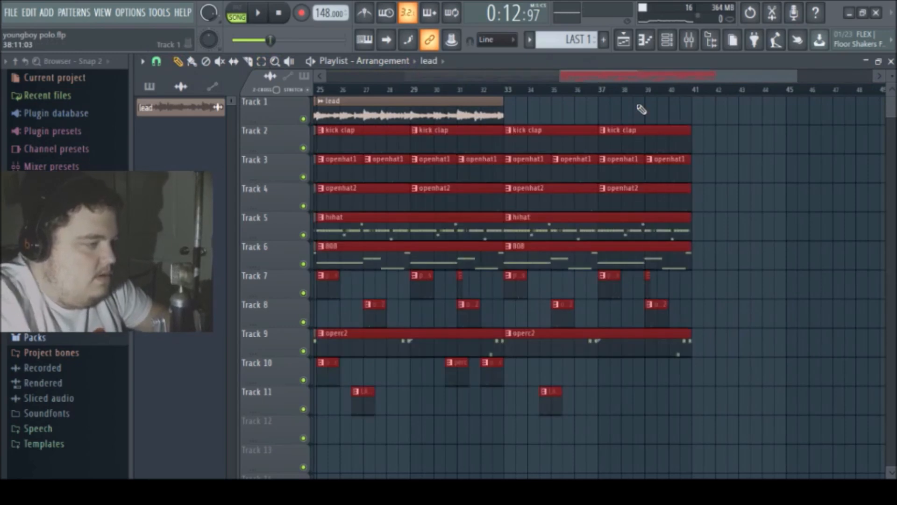
left_click(413, 119)
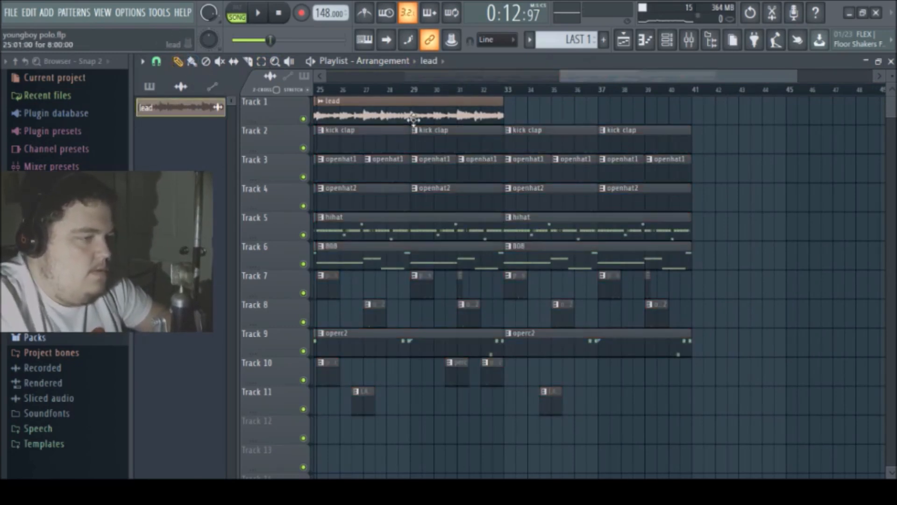
left_click(505, 105)
left_click_drag(677, 75, 617, 76)
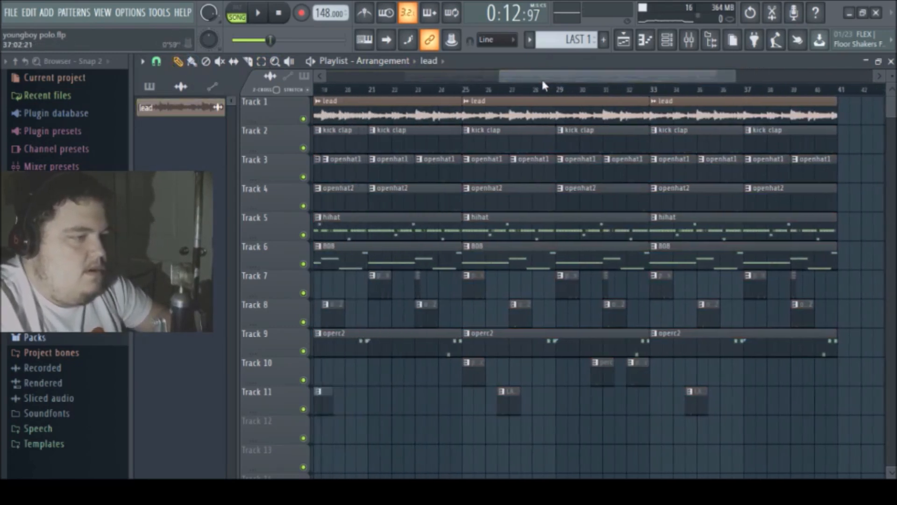
Step: Delete the hihat, 808, perc and LAST 1 clips from bar 25 onward on Tracks 5, 6, 10 and 11
left_click(617, 233)
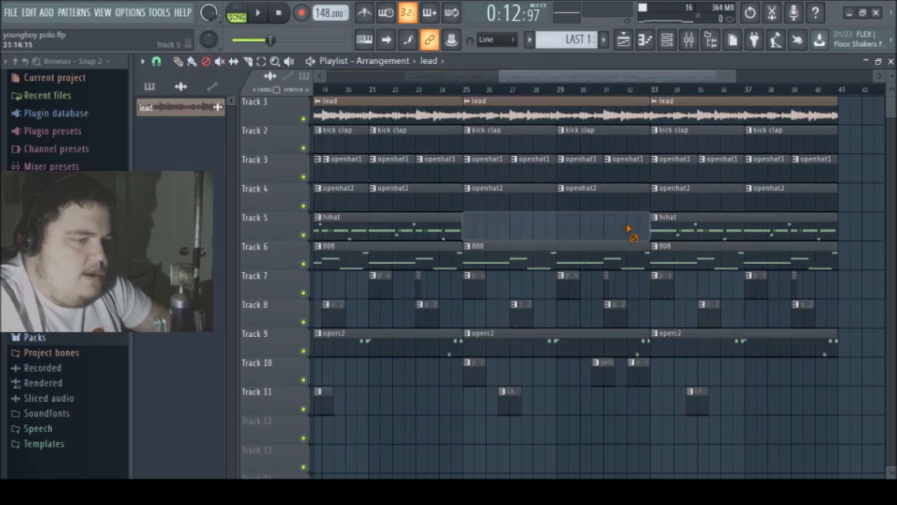
left_click(671, 236)
left_click(611, 254)
left_click(683, 249)
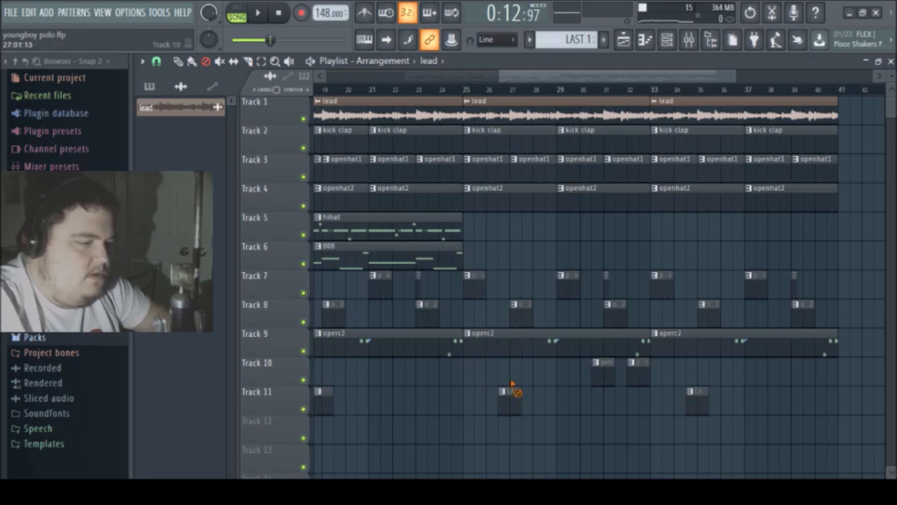
left_click(605, 374)
left_click(638, 373)
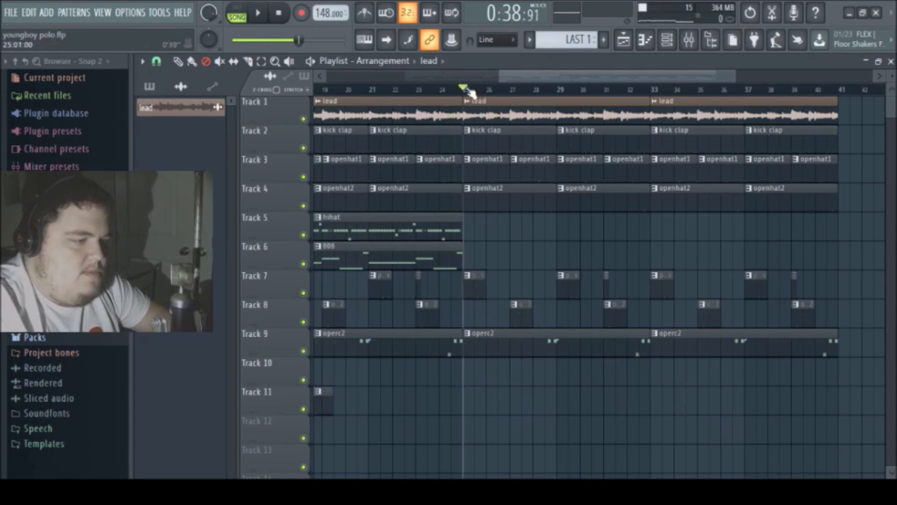
Step: Start playback from bar 25 and create a new pattern named hihat
key("space")
left_click(178, 62)
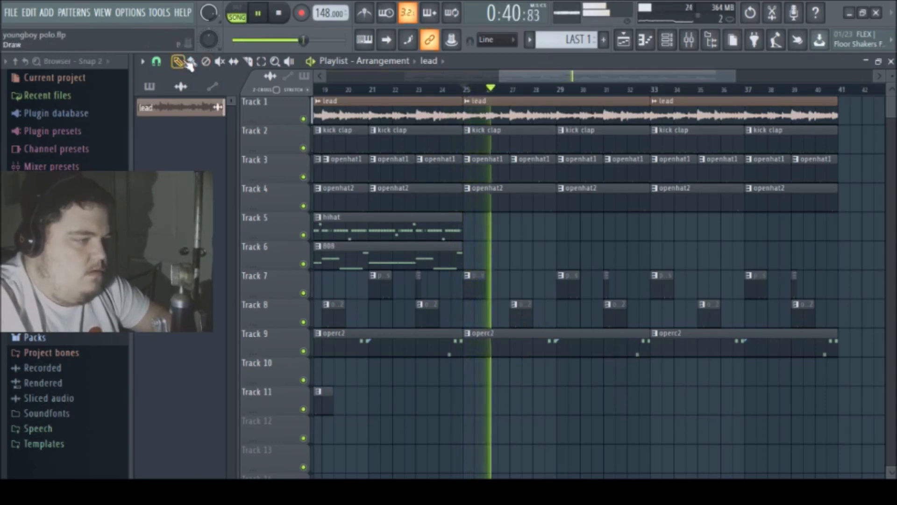
left_click(397, 220)
left_click(666, 40)
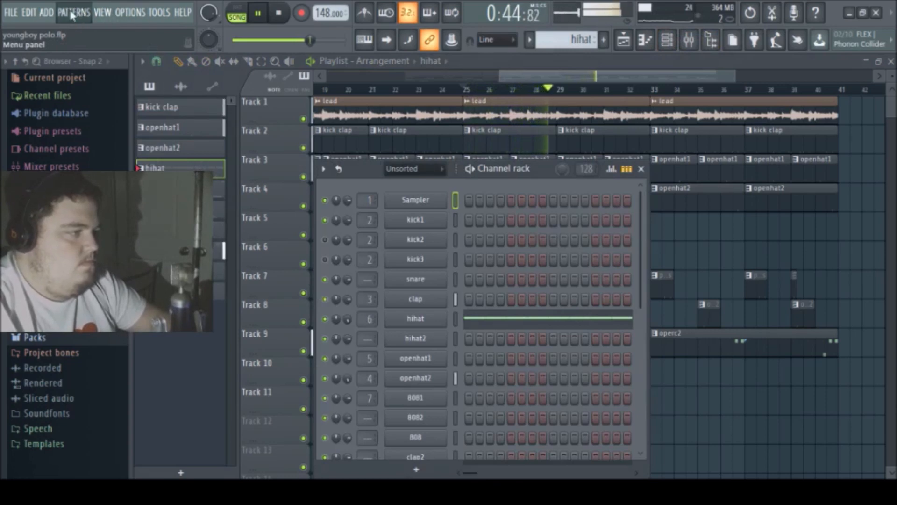
key("F4")
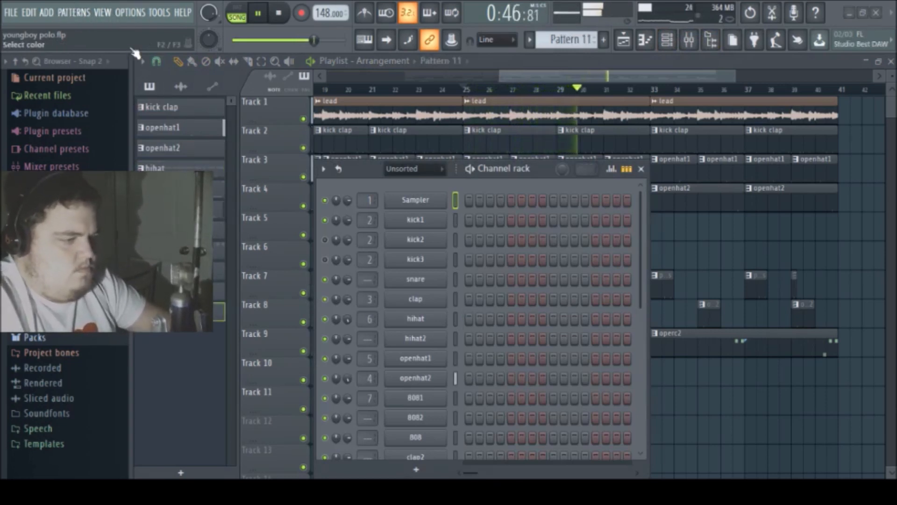
key("Escape")
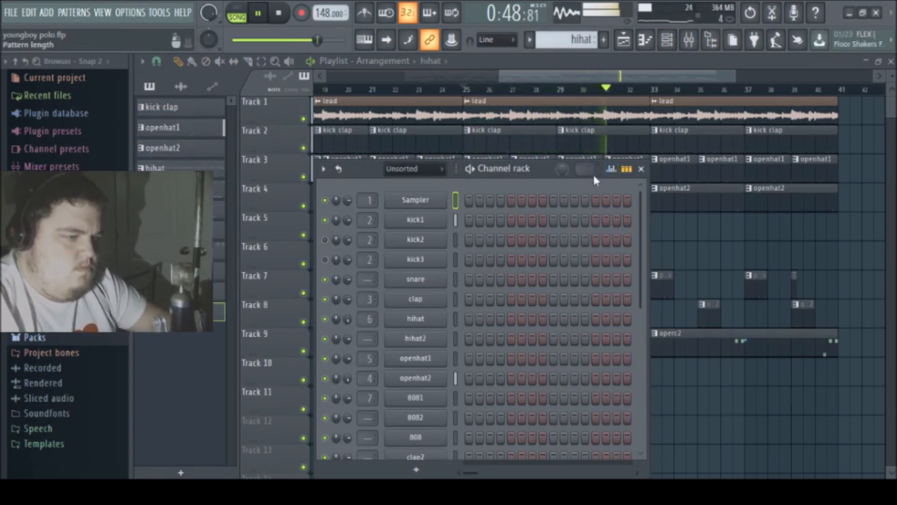
Step: Fill every second step of the hihat2 channel, stop playback and open hihat2's volume envelope settings
left_click(423, 337)
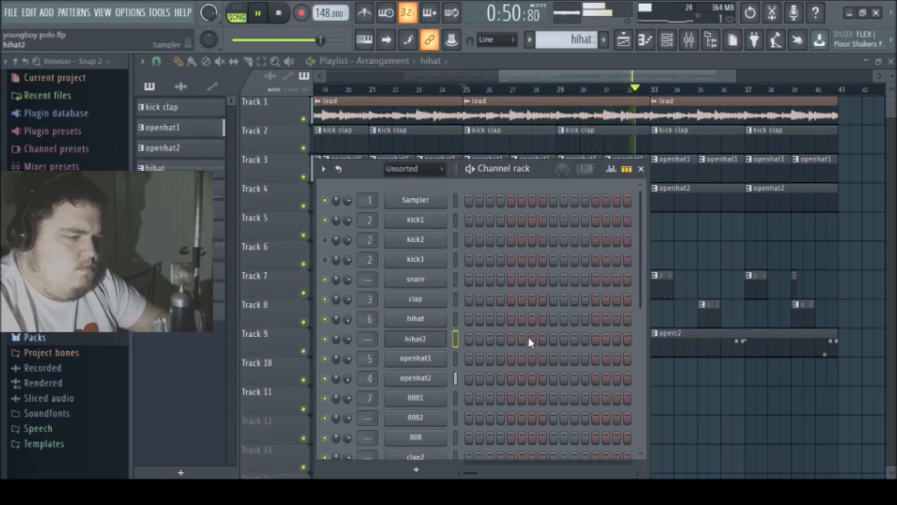
key("space")
left_click(441, 336)
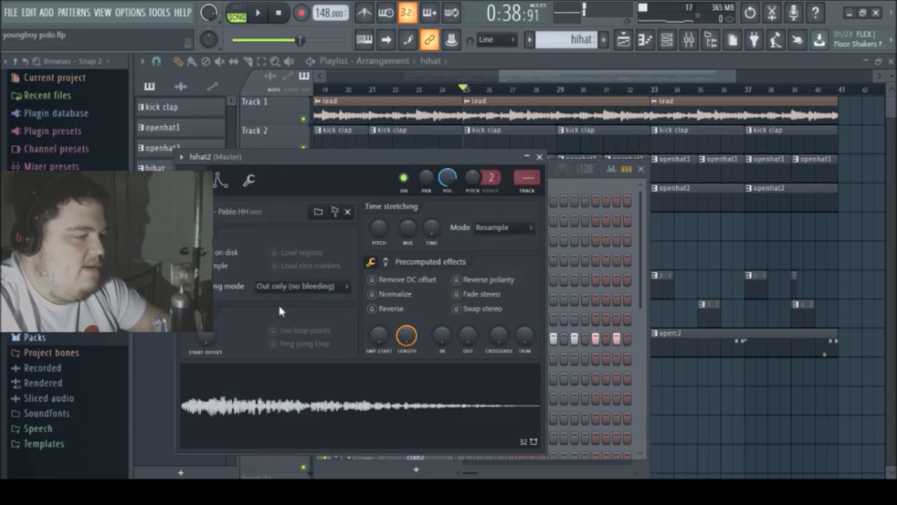
left_click(231, 188)
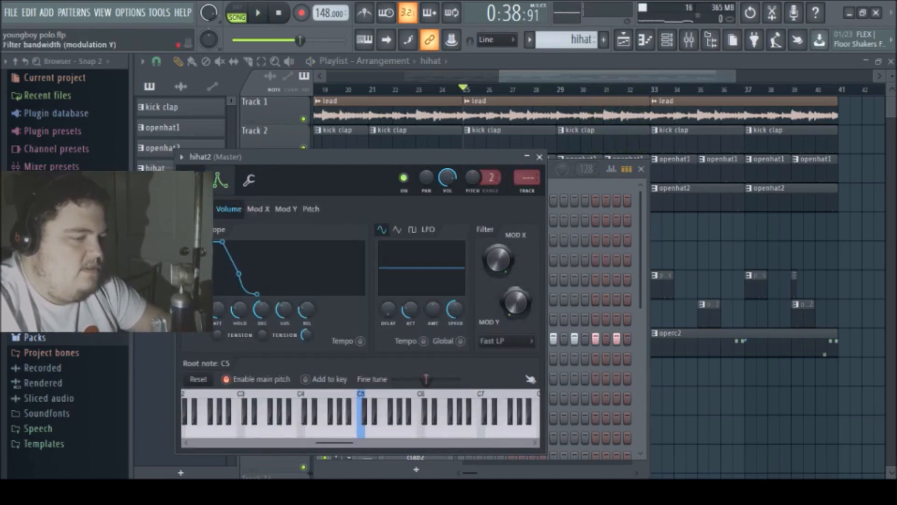
Step: Place the new hihat clip at bar 25 on Track 5 and start playback from bar 23
left_click(657, 231)
left_click_drag(705, 219, 541, 219)
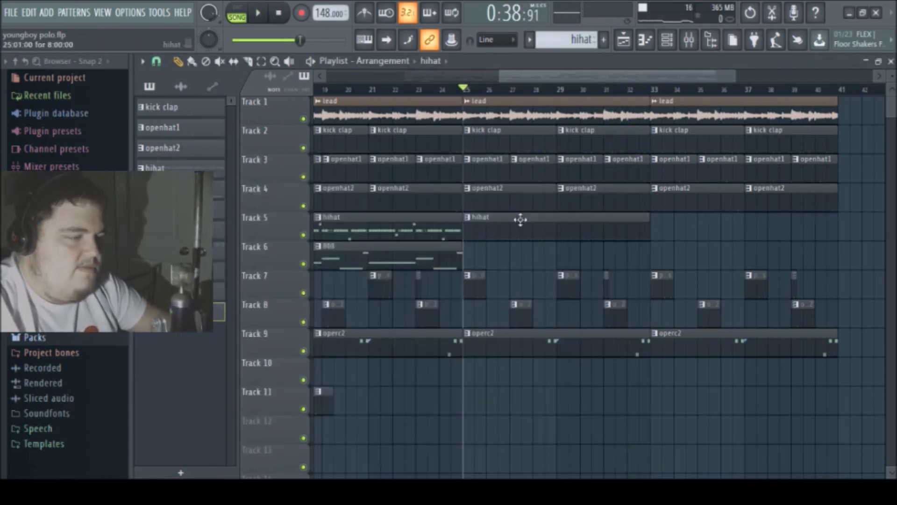
left_click(428, 90)
key("space")
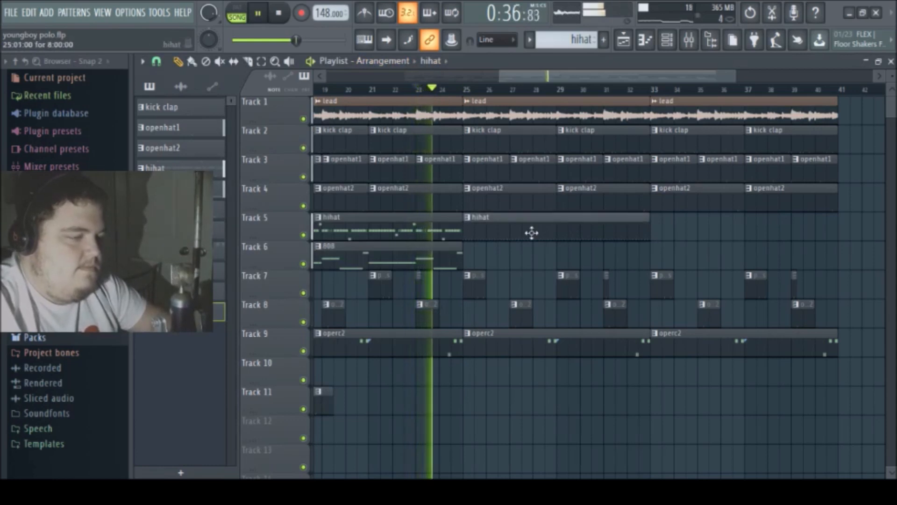
Step: Open the new hihat clip's hihat2 notes in the piano roll at full pattern length and switch playback to pattern mode
double_click(500, 232)
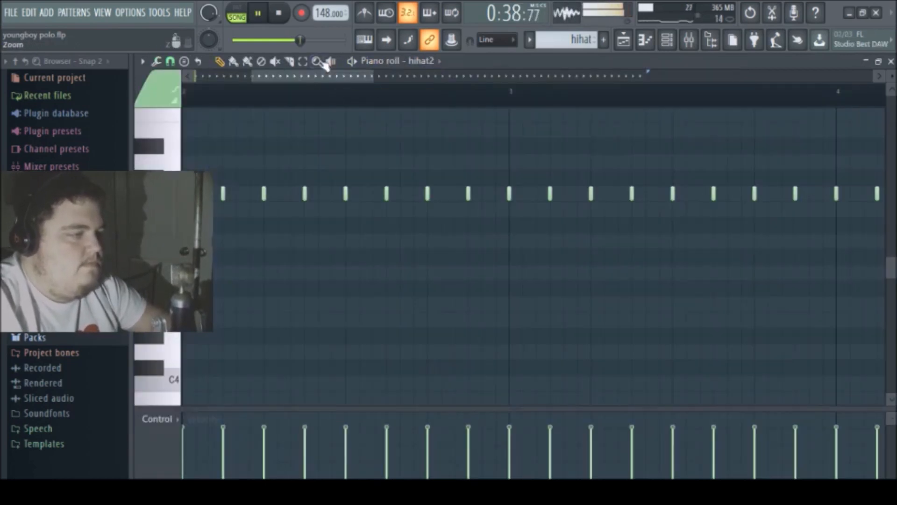
right_click(317, 63)
left_click(238, 15)
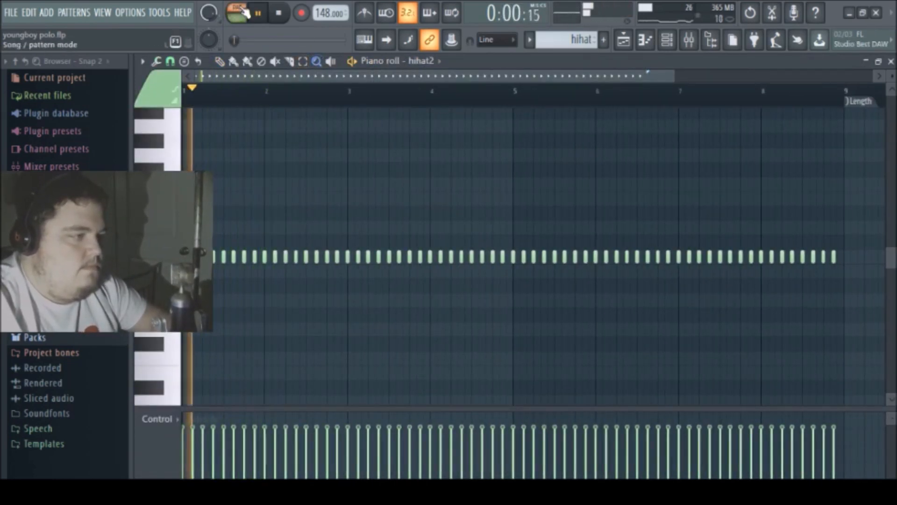
Step: Route hihat2 to the hihat mixer track 6, return to the playlist and stop playback
left_click(693, 41)
left_click(708, 43)
left_click(695, 41)
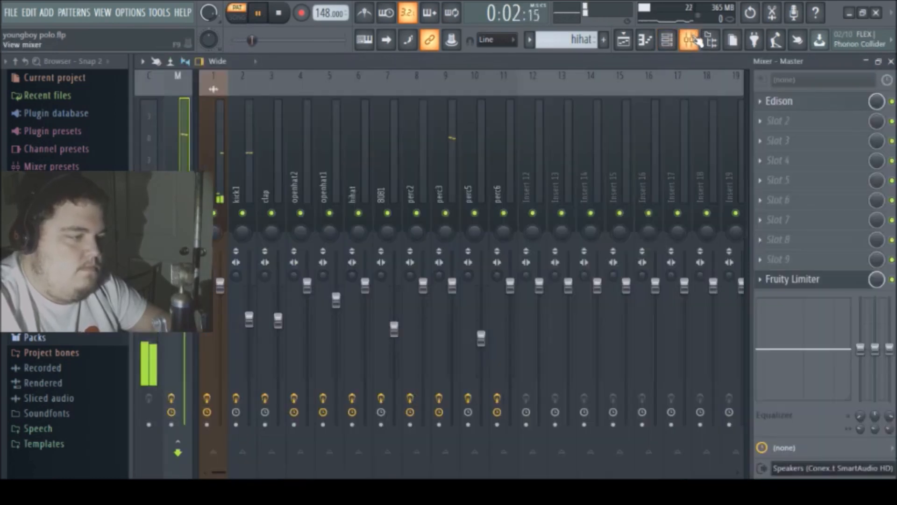
left_click(364, 169)
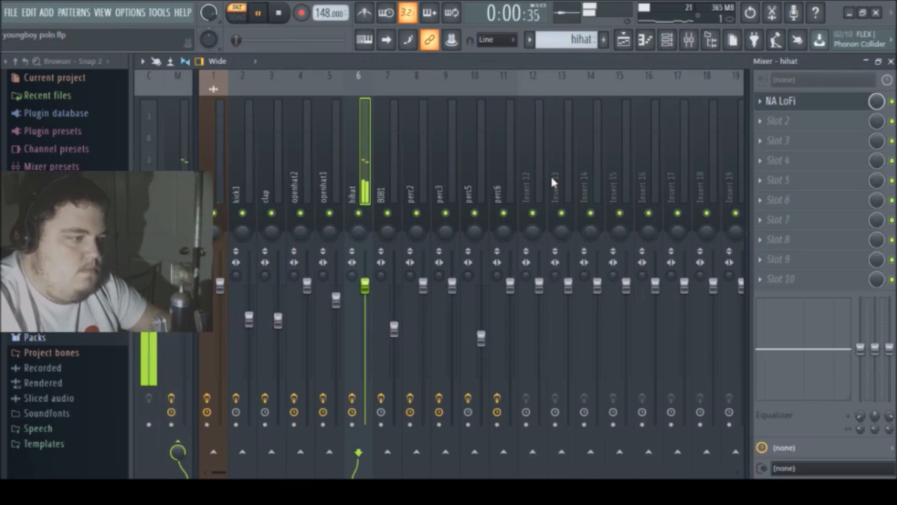
left_click(623, 40)
key("space")
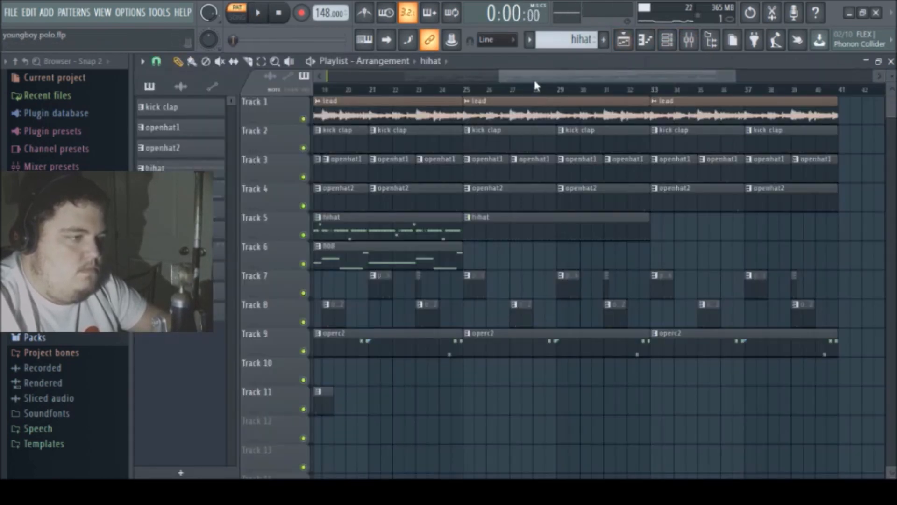
Step: Start playback from bar 24 and open the bar 25 hihat clip's hihat2 notes in the piano roll
left_click(443, 93)
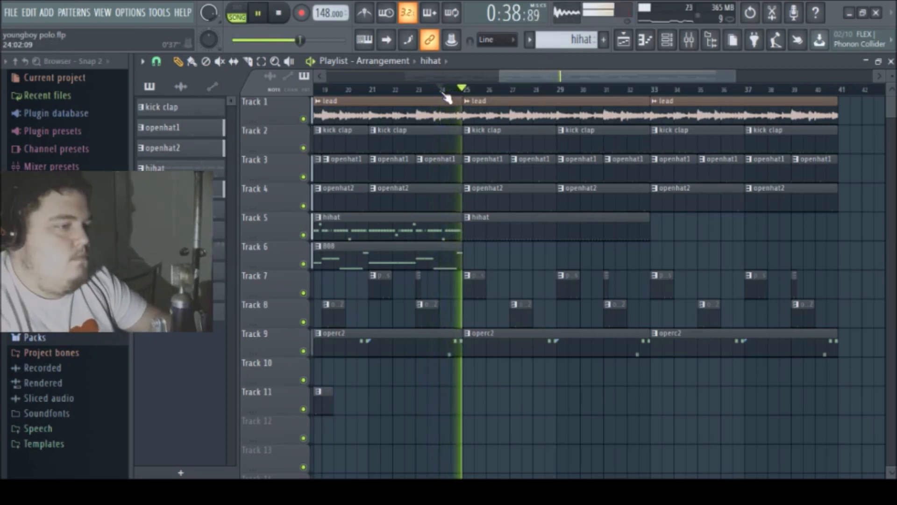
left_click(490, 248)
left_click_drag(514, 252, 673, 199)
double_click(523, 235)
Step: Select all hihat2 notes in the piano roll and lengthen them until each one meets the next
key("e")
left_click_drag(757, 207, 187, 321)
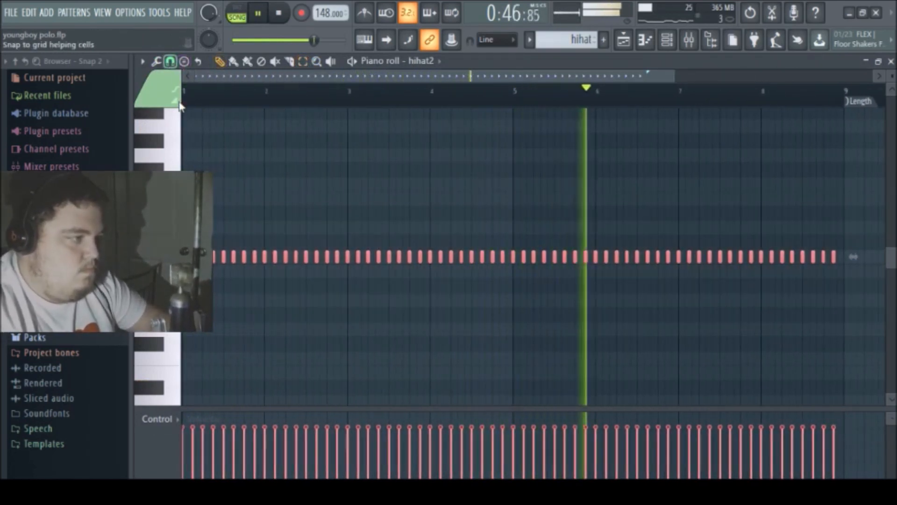
left_click(250, 259)
left_click(262, 61)
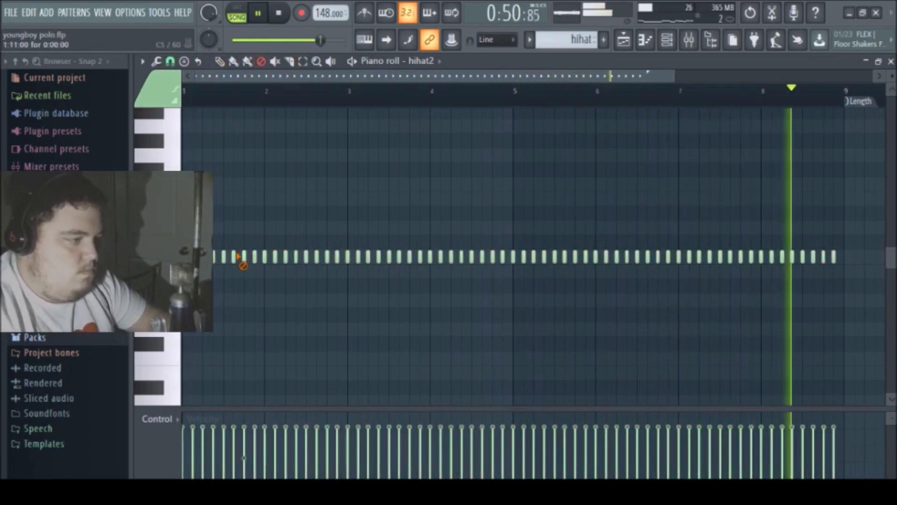
left_click(219, 61)
left_click(248, 427)
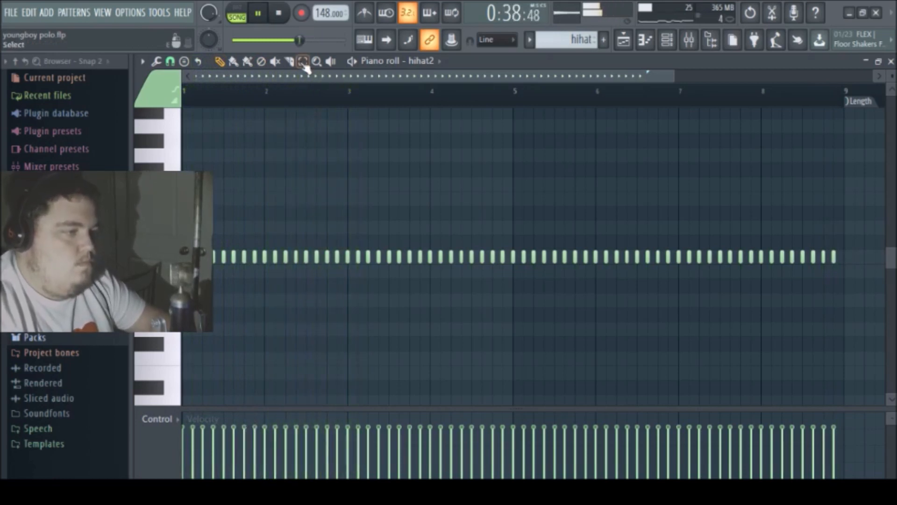
left_click_drag(866, 221, 112, 292)
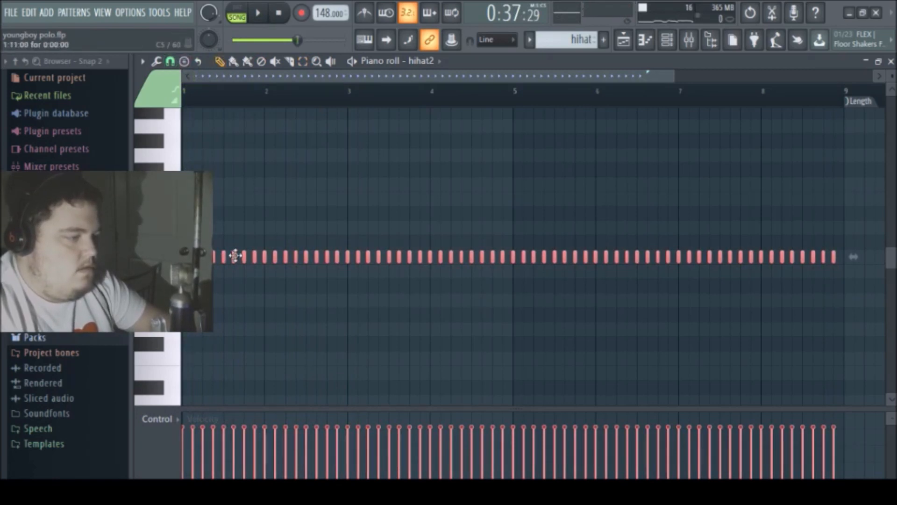
left_click_drag(242, 254, 245, 254)
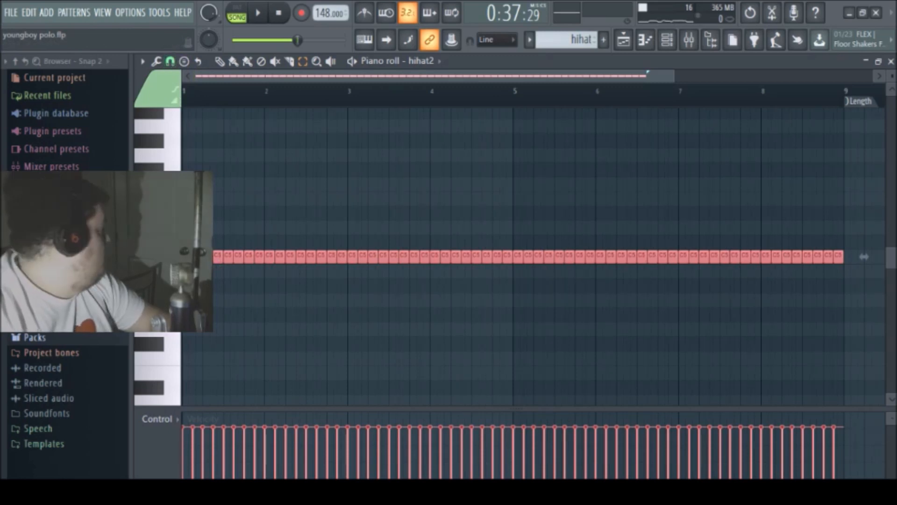
Step: Chop the fourth hihat2 note of bar 1 into two, lower the second hit's velocity to about 67% and play it back
left_click_drag(222, 234, 219, 287)
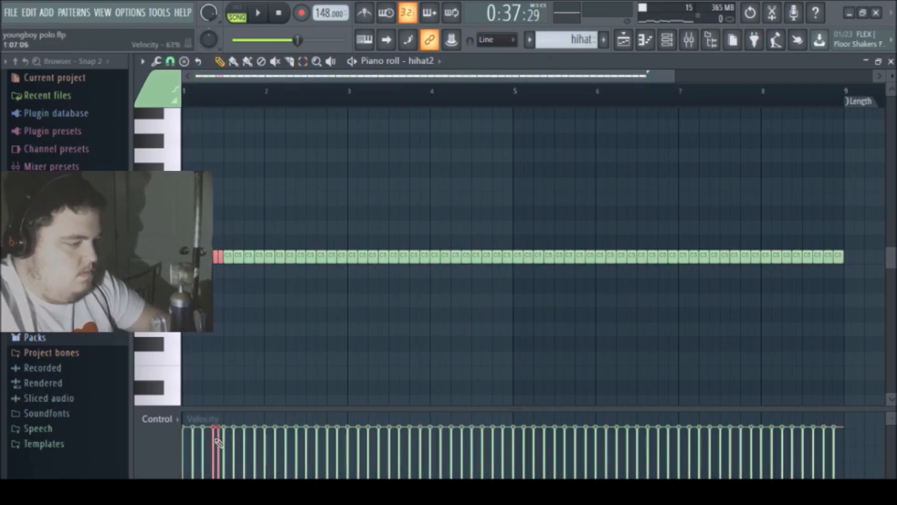
key("space")
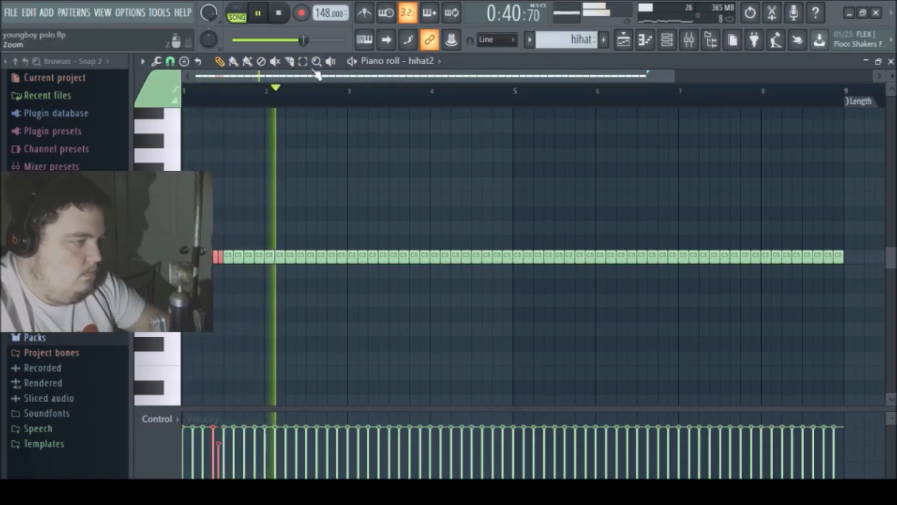
Step: Chop bar 2's third hihat2 note into six hits and its fourth into three, shape falling velocities and audition the rolls
key("space")
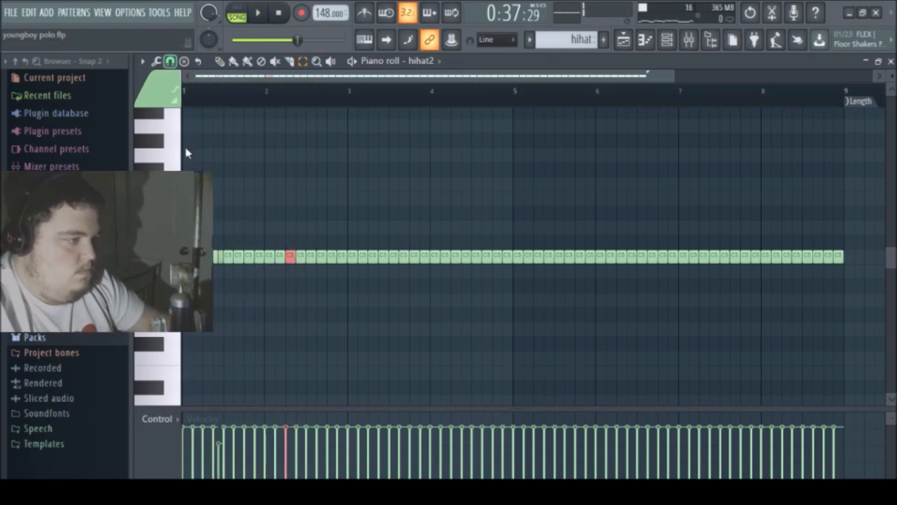
key("ctrl+u")
left_click_drag(276, 235, 355, 332)
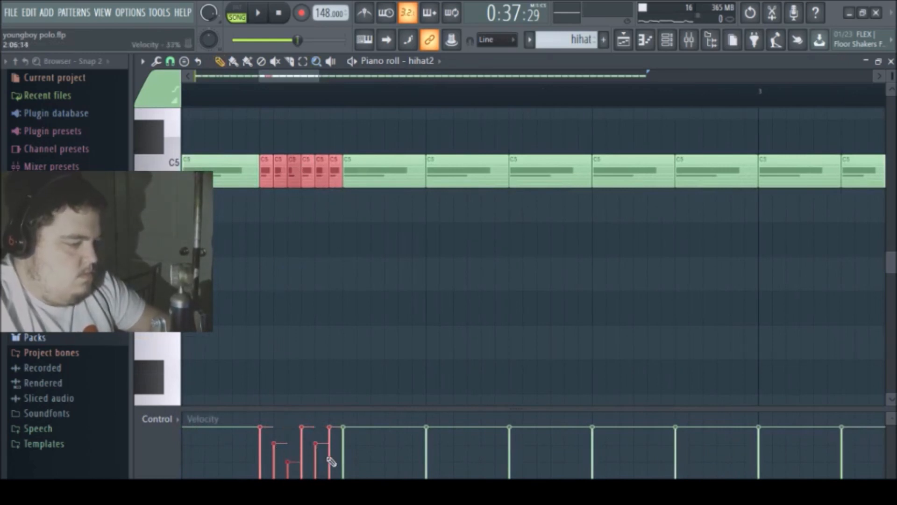
left_click(393, 175)
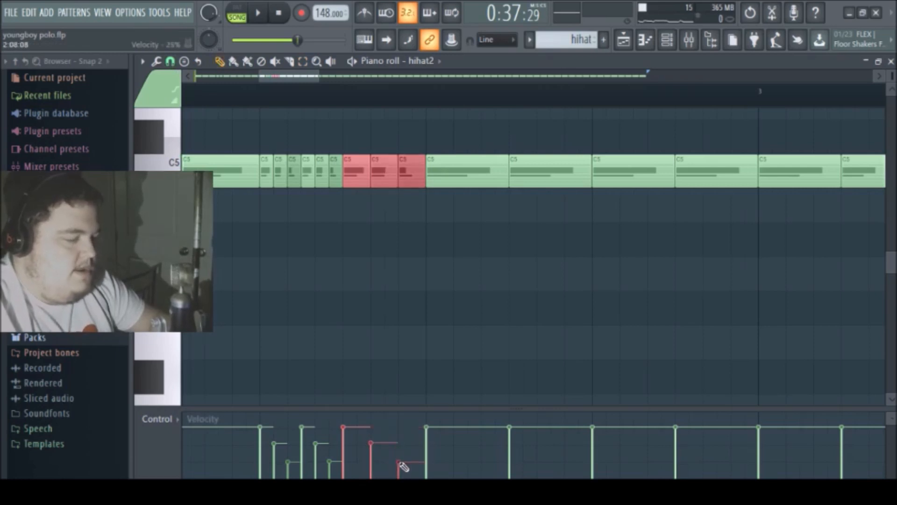
left_click(320, 61)
right_click(366, 231)
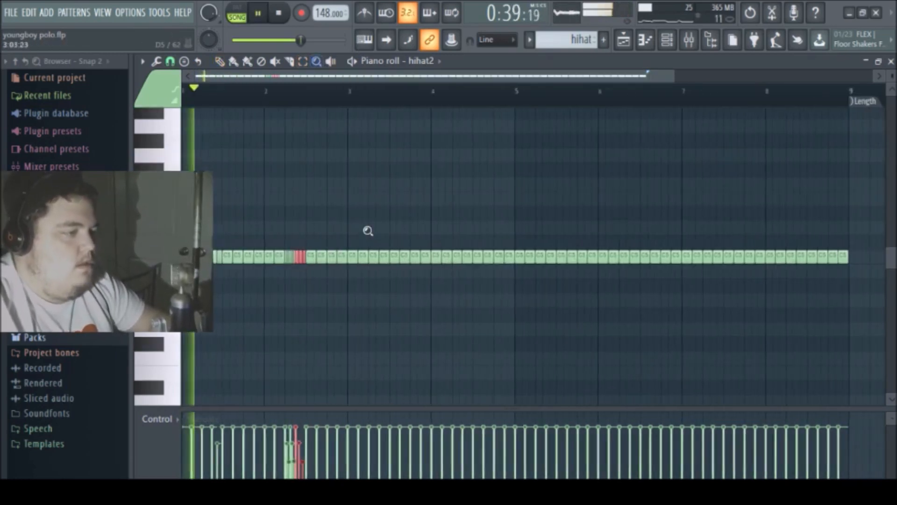
left_click_drag(186, 176, 483, 395)
key("space")
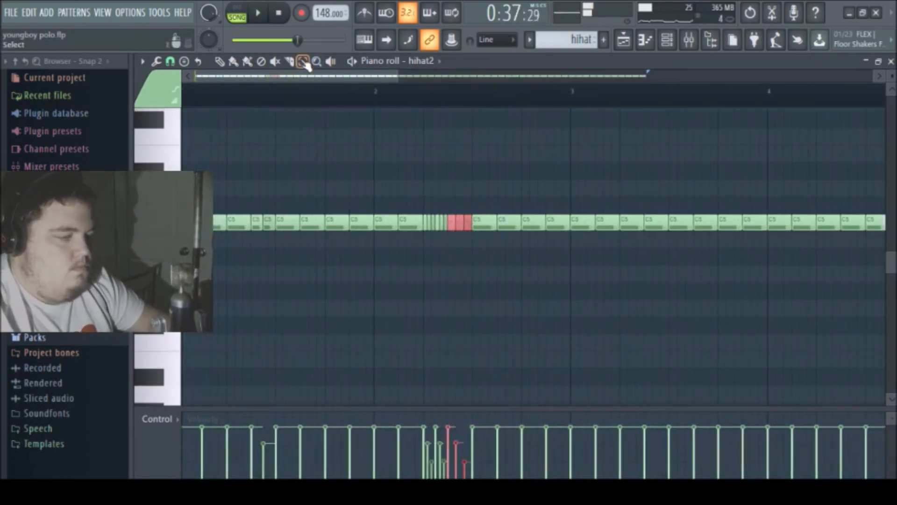
Step: Chop the fourth hihat2 note of bar 3 into two, slightly lower the second hit's velocity and play it back
left_click(657, 228)
key("space")
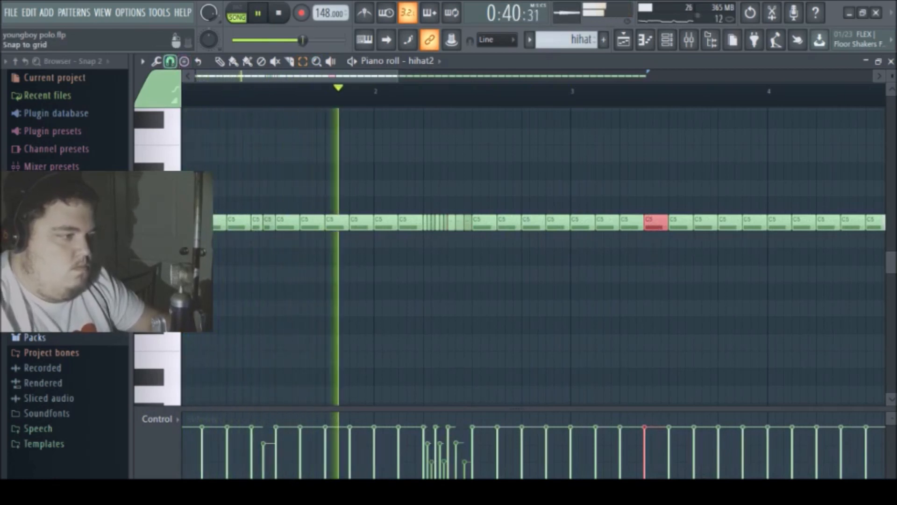
key("ctrl+u")
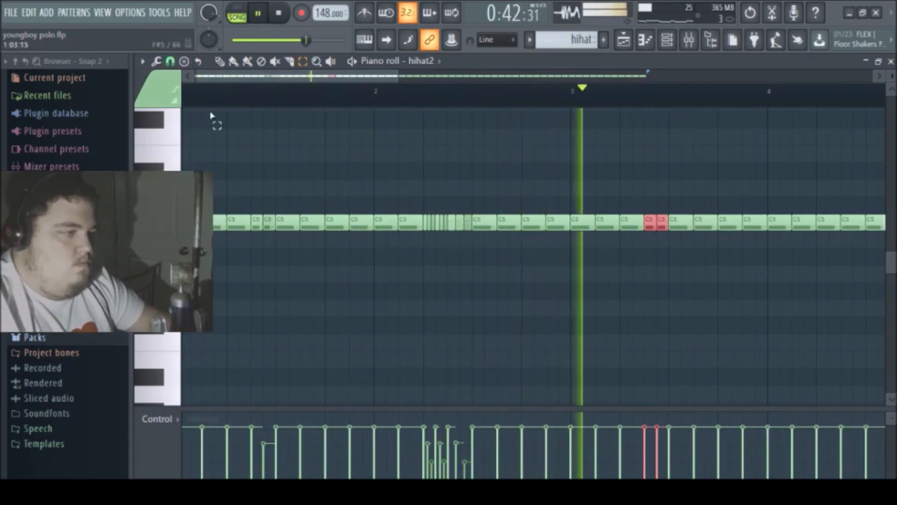
left_click(219, 61)
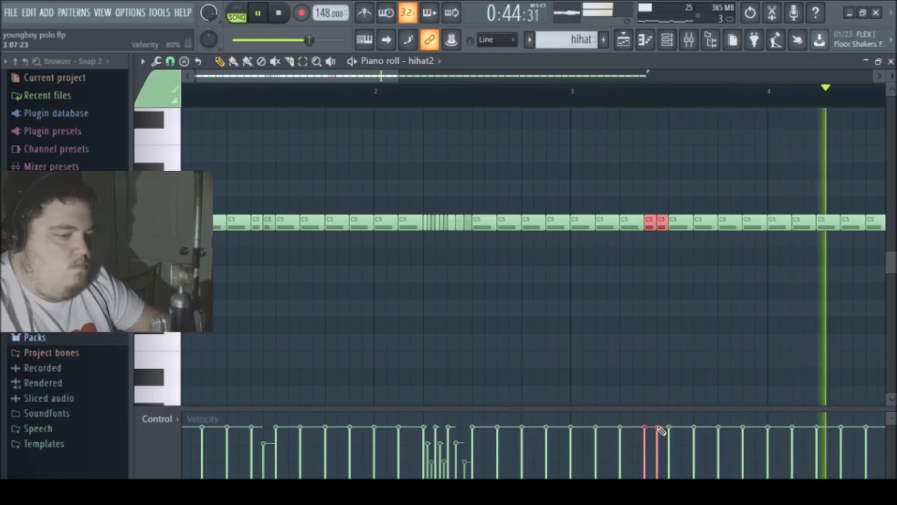
key("space")
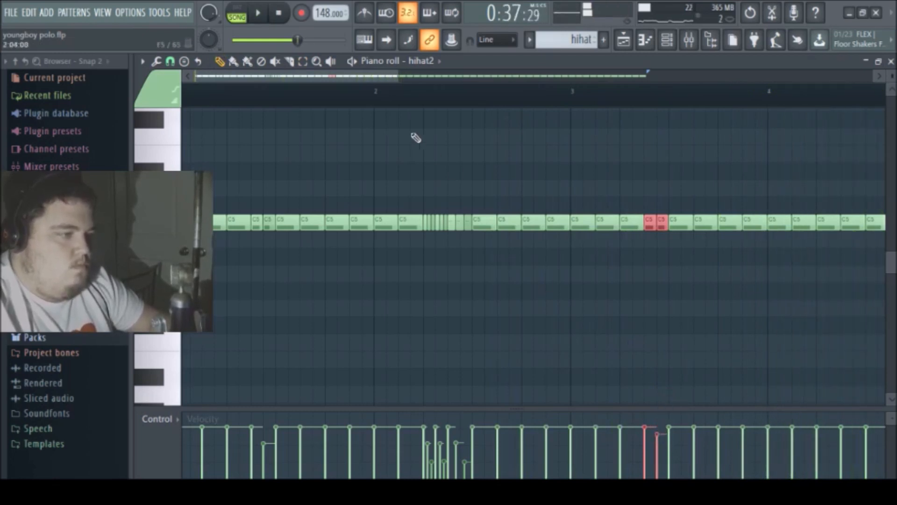
key("space")
Step: Turn bar 4's fifth and sixth hihat2 notes into short three-hit rolls with falling velocities and trailing gaps, then audition them
left_click(303, 61)
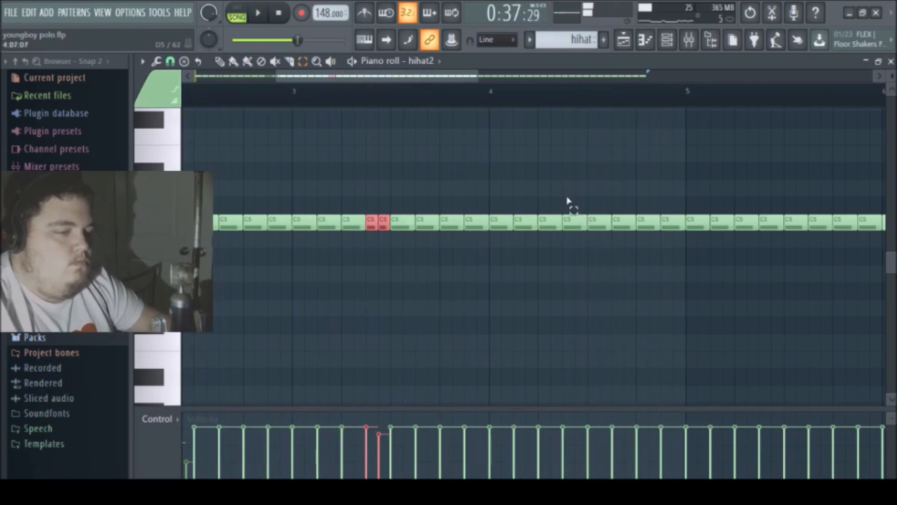
left_click_drag(607, 197, 682, 252)
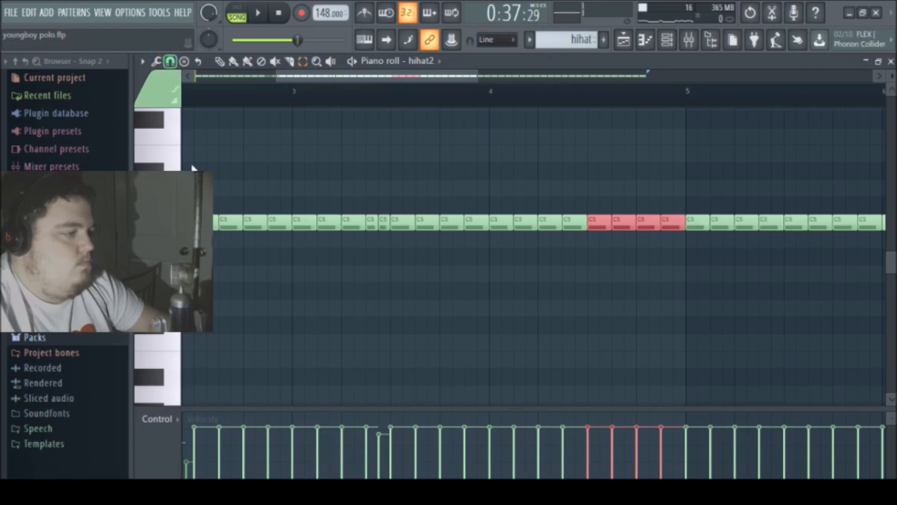
left_click_drag(598, 202, 626, 232)
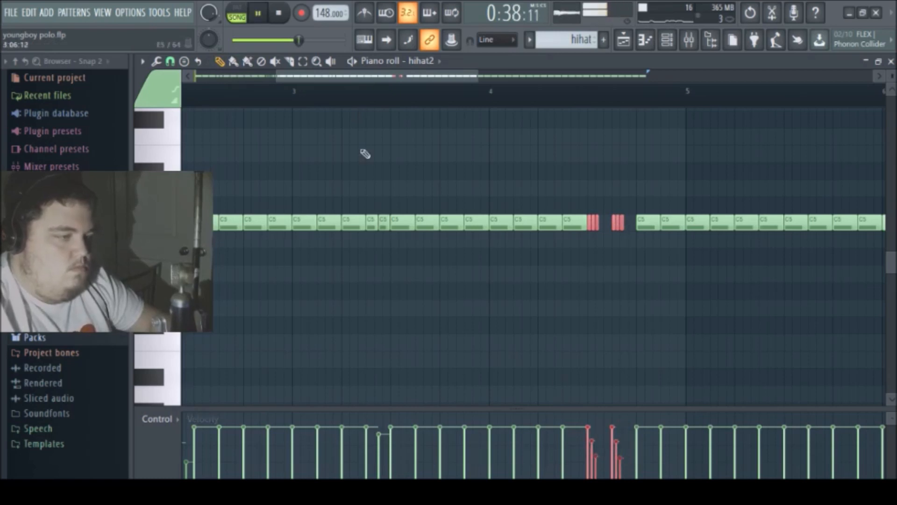
left_click(317, 63)
right_click(360, 208)
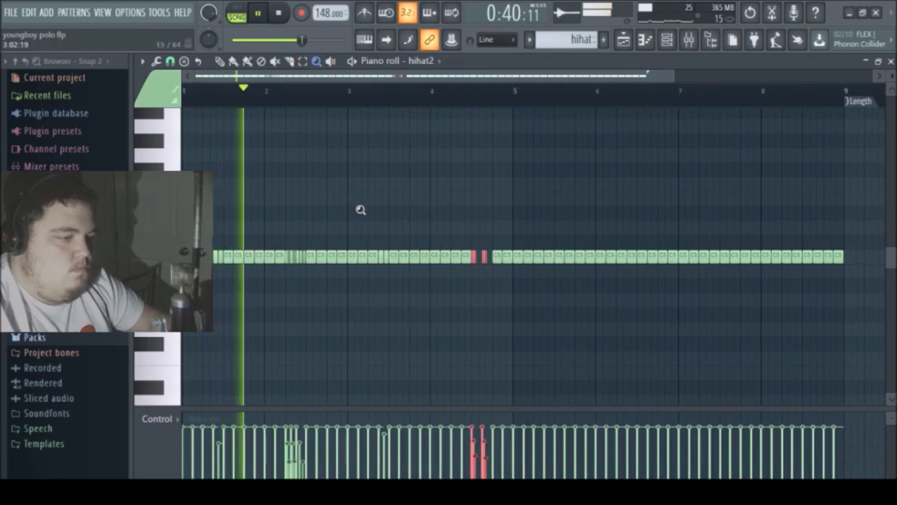
left_click_drag(224, 120, 633, 363)
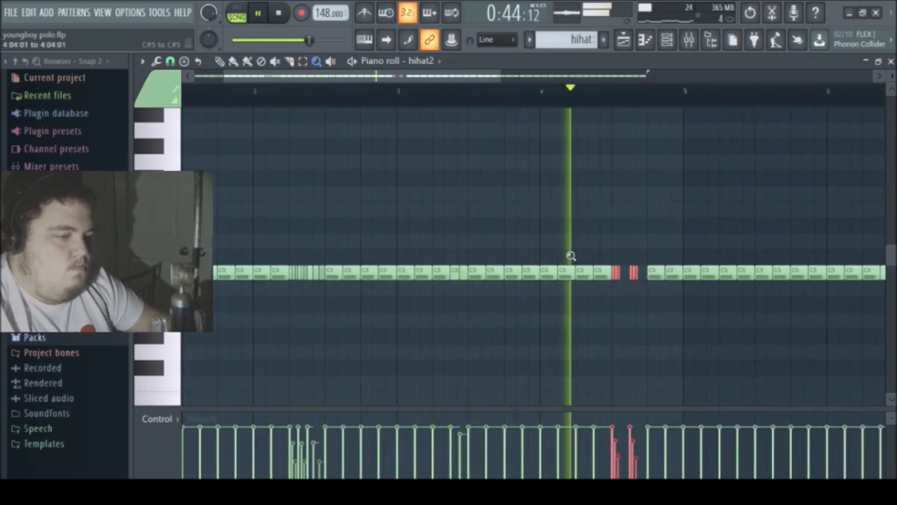
left_click_drag(569, 248, 865, 405)
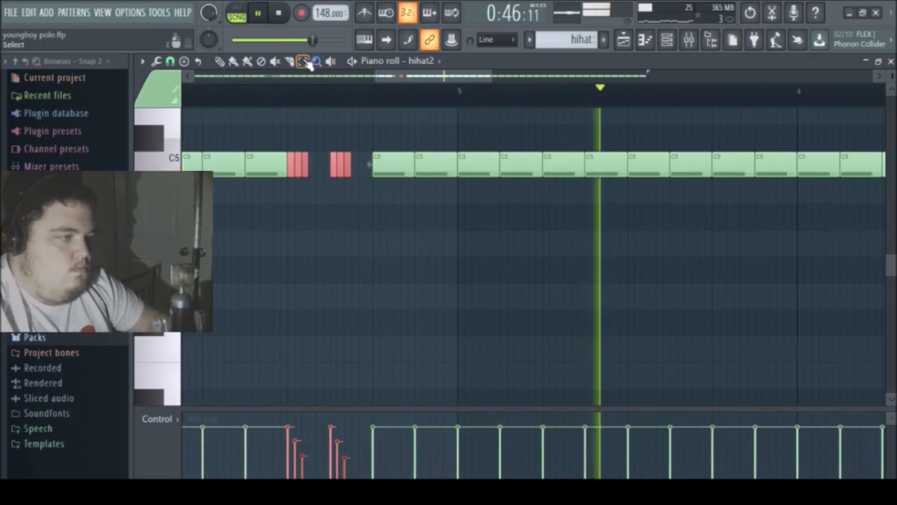
right_click(397, 227)
key("space")
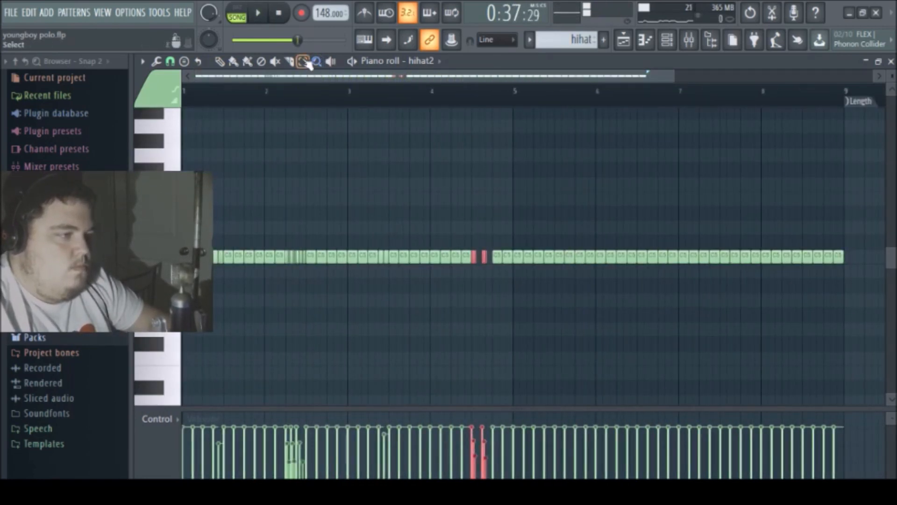
Step: Delete the hihat2 notes in bars 5 to 8, duplicate the first four bars' notes into their place and start playback
left_click_drag(521, 251, 864, 293)
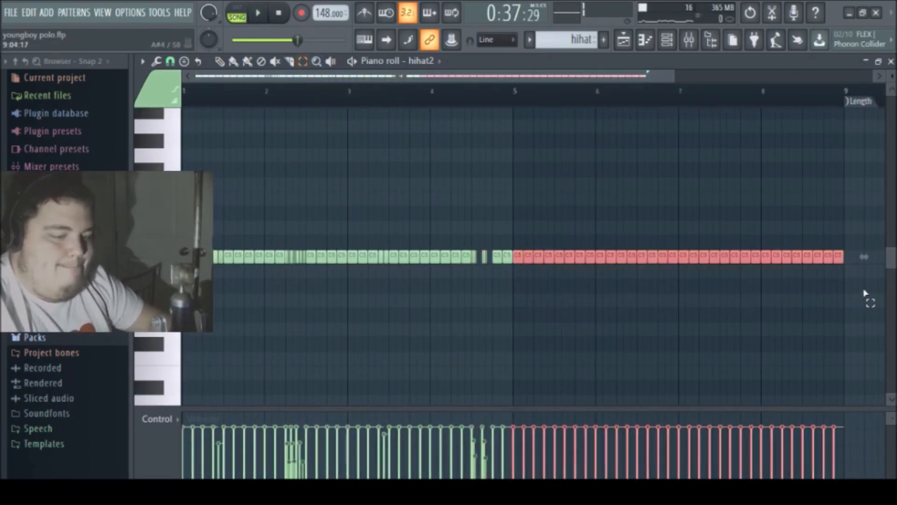
key("Delete")
key("ctrl+a")
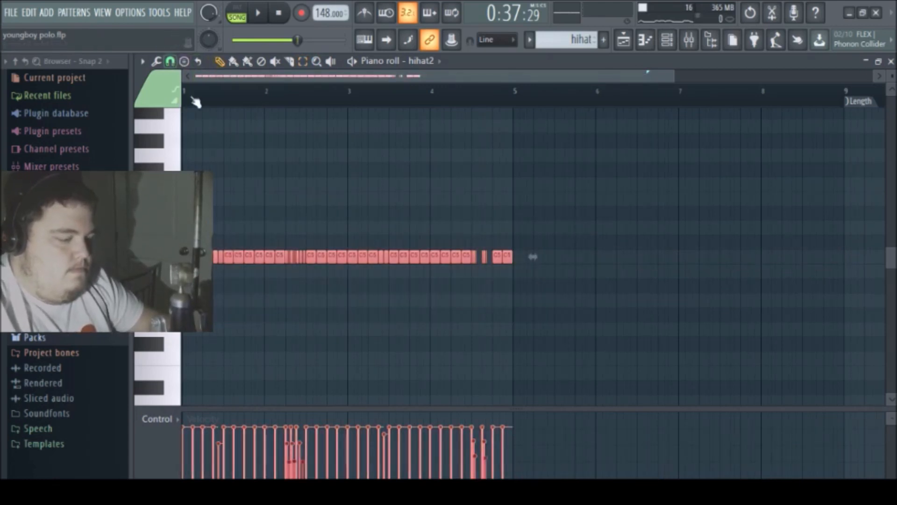
left_click_drag(340, 80, 562, 70)
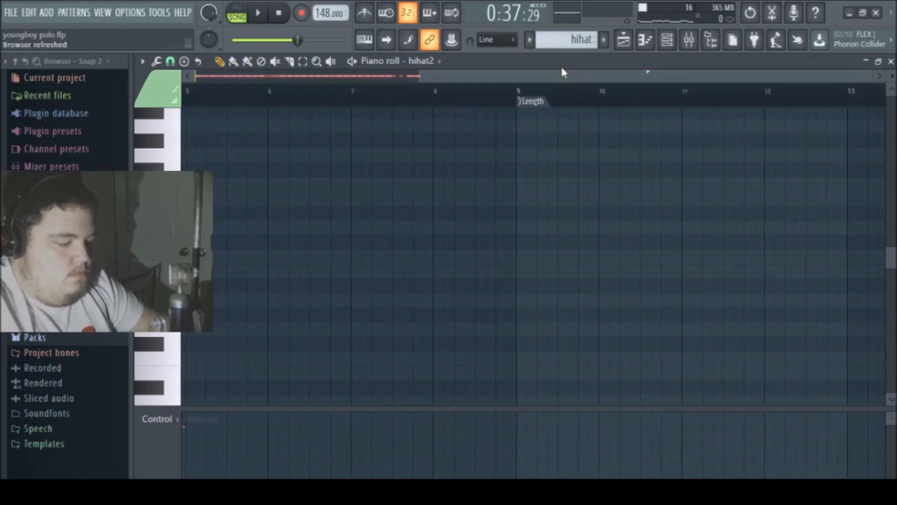
key("ctrl+b")
key("space")
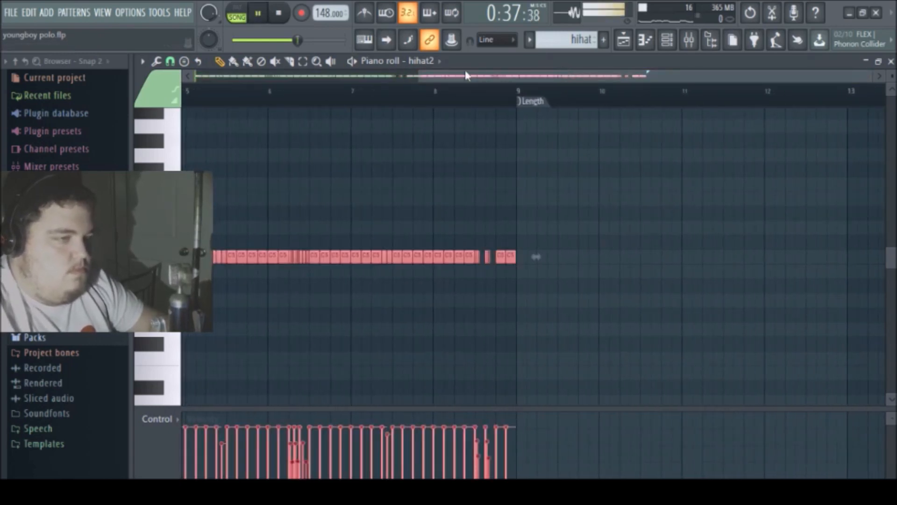
Step: Return to the playlist and place the hihat clip on Track 5 and the 808 clip on Track 6 at bar 33
left_click(631, 46)
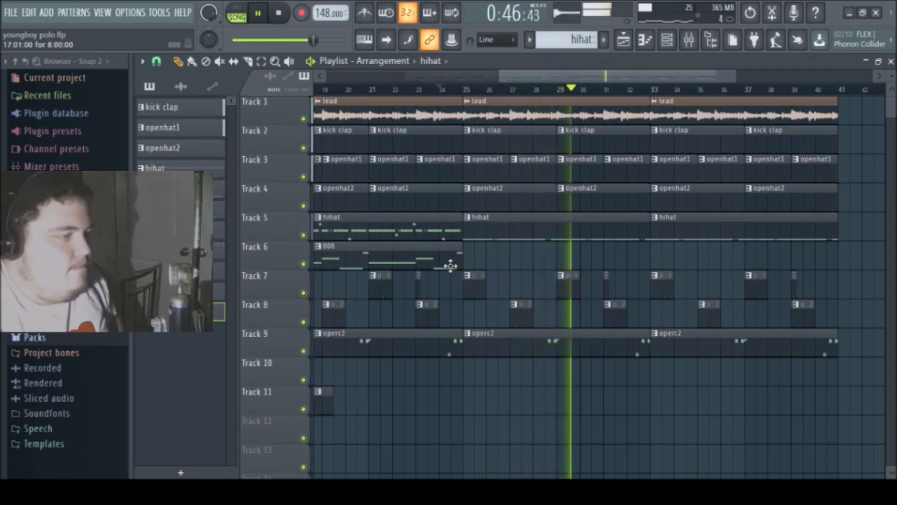
left_click(405, 248)
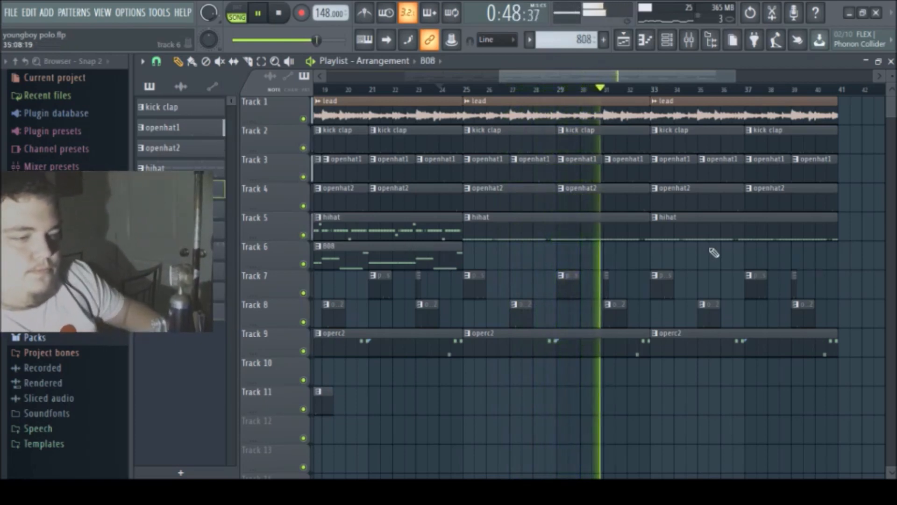
left_click(669, 254)
Step: Select all playlist clips from bar 25 to bar 41, duplicate them at bar 41 and stop playback
left_click_drag(553, 76, 617, 76)
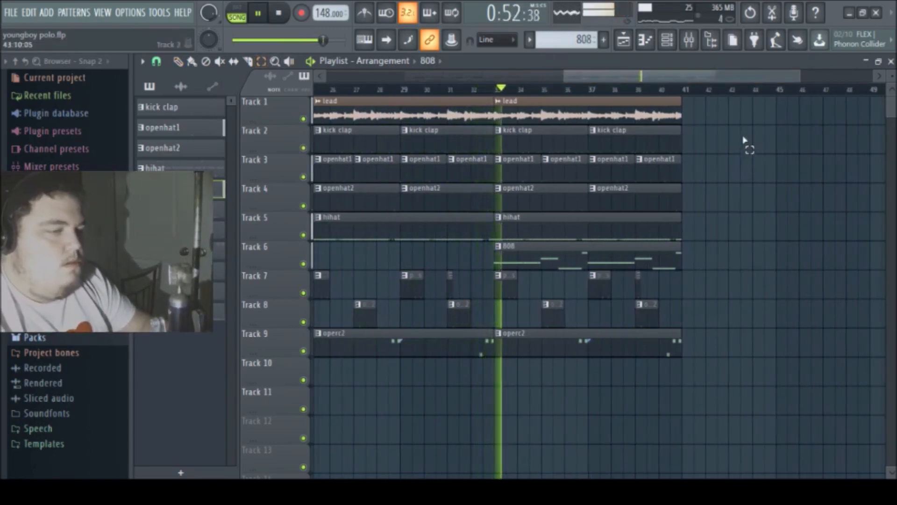
left_click_drag(747, 97, 322, 354)
left_click(178, 62)
mouse_move(609, 76)
left_mouse_down()
mouse_move(779, 84)
mouse_move(747, 81)
mouse_move(758, 80)
left_mouse_up()
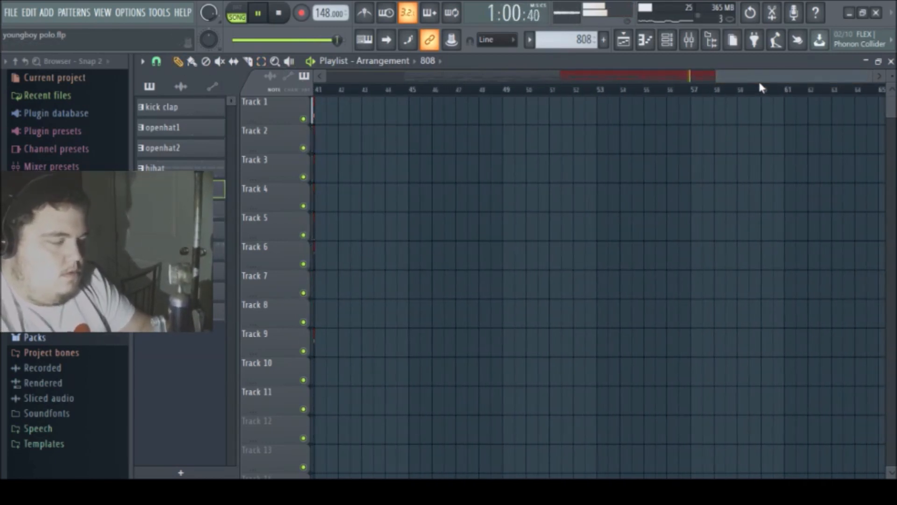
key("ctrl+b")
left_click(277, 61)
right_click(532, 303)
key("space")
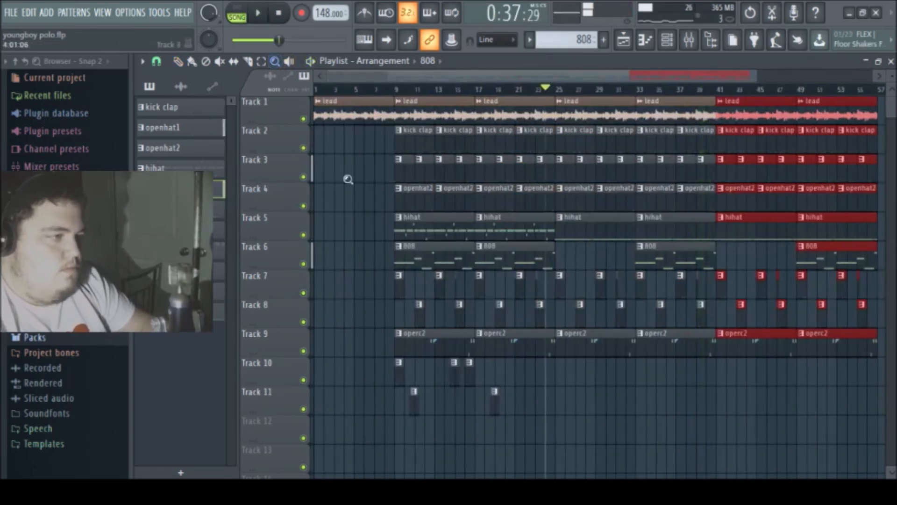
Step: Cut bar 40 out of the clips on Tracks 2 to 5 and start playback
left_click(707, 369)
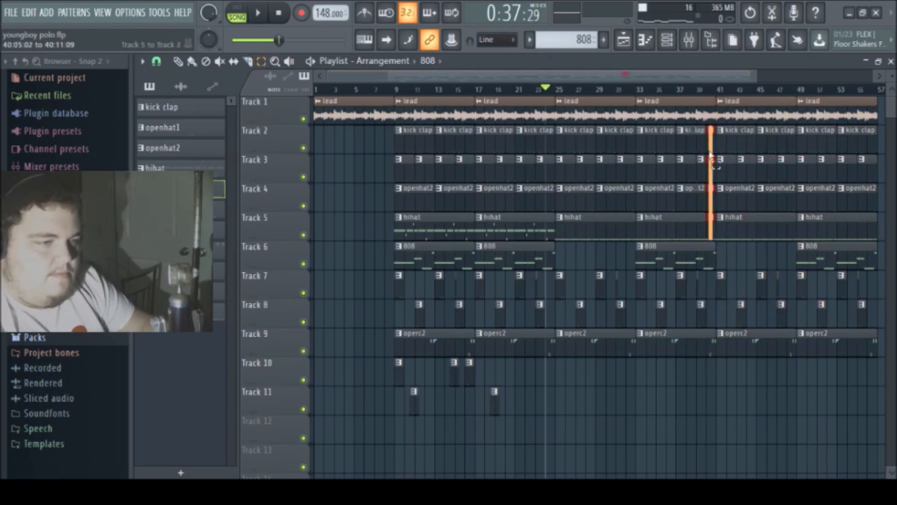
key("Delete")
key("space")
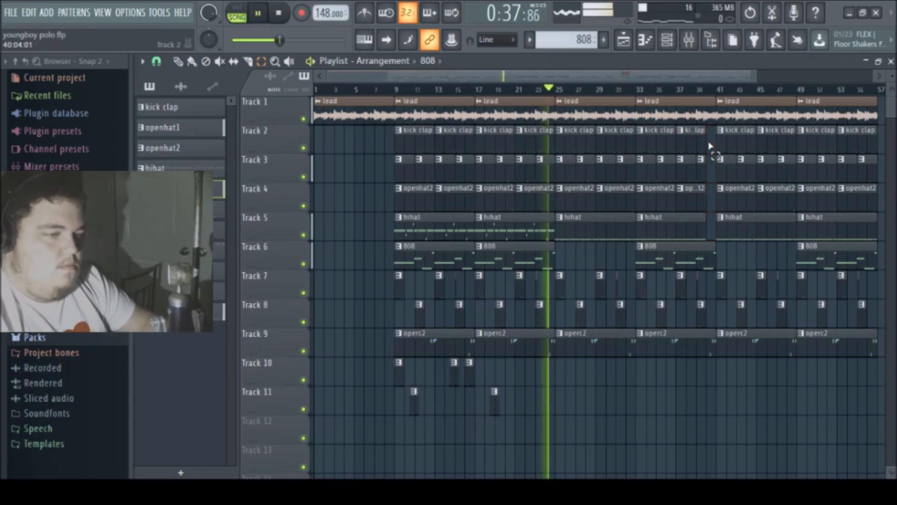
Step: Delete all playlist clips from bar 41 onward and duplicate all clips from bars 9 to 41 into their place
left_click_drag(715, 96, 881, 367)
key("Delete")
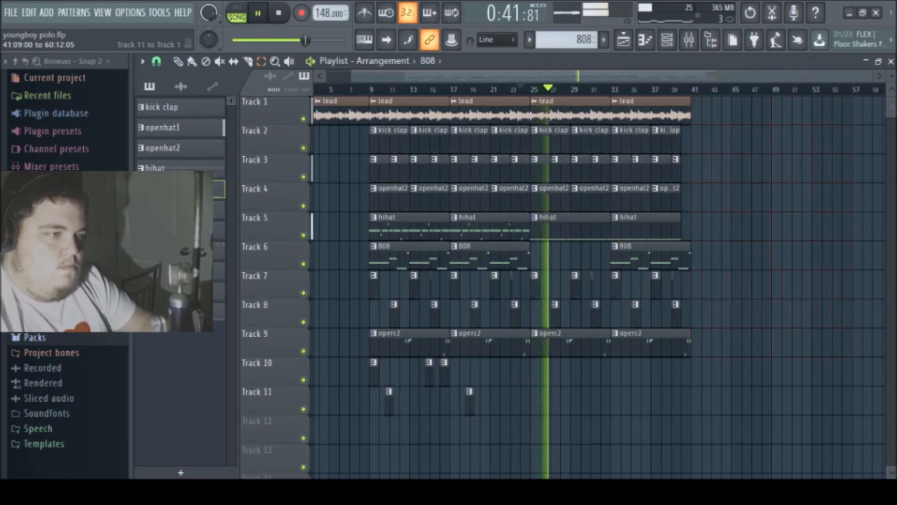
left_click_drag(729, 96, 374, 429)
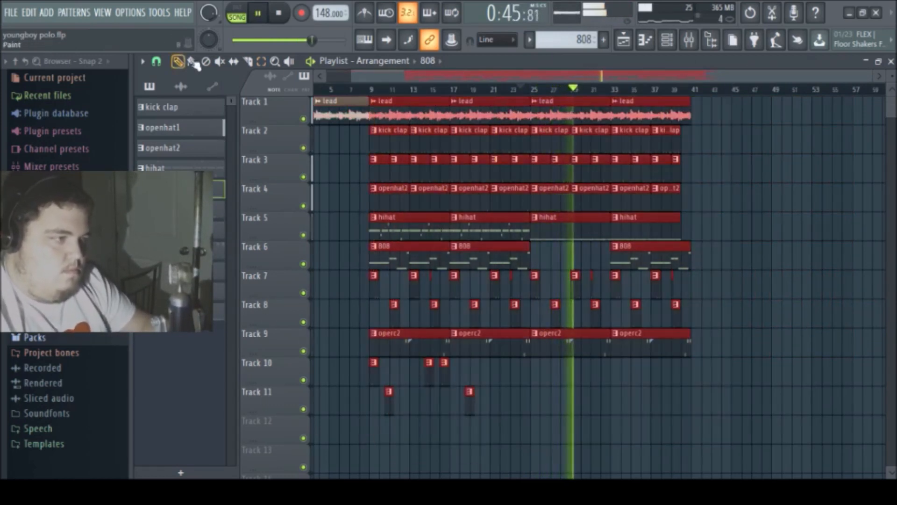
left_click_drag(419, 74, 783, 93)
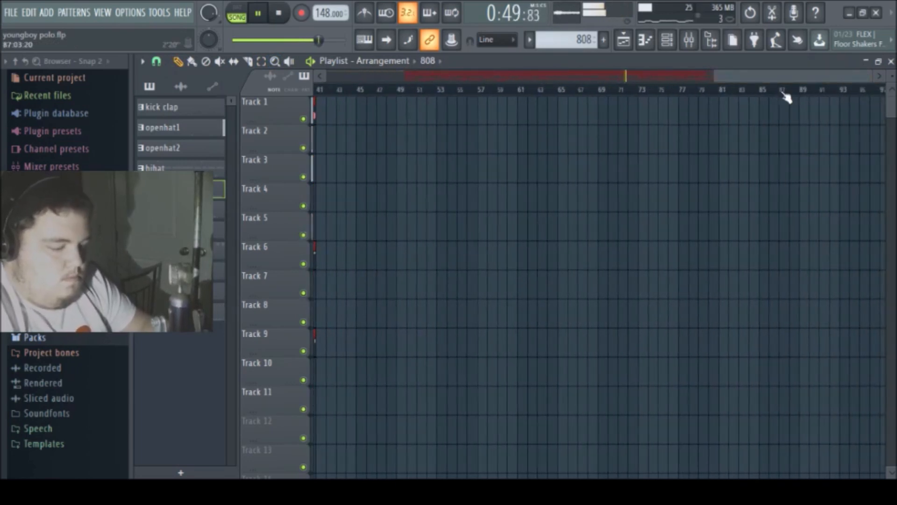
left_click_drag(657, 74, 552, 79)
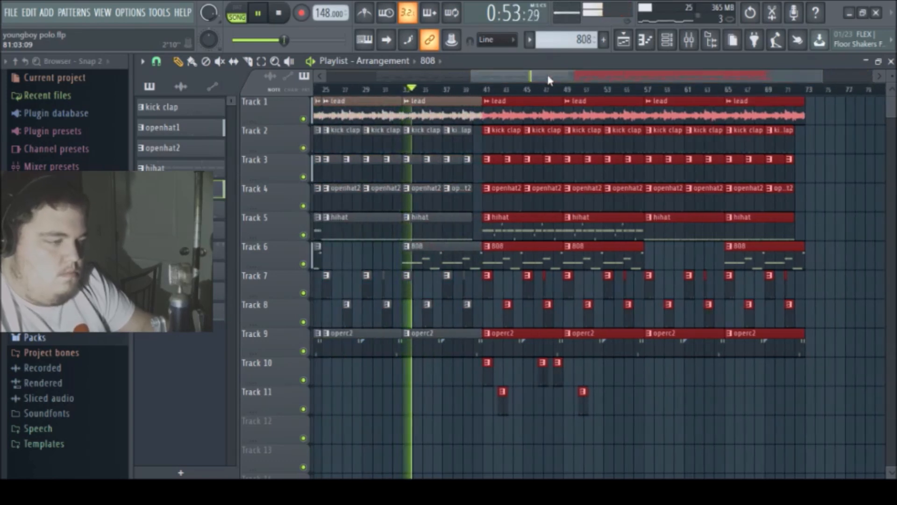
Step: Switch from song to pattern playback, stop it and delete the stray low note near the end of bar 8 on the 8081 channel
left_click(443, 227)
key("l")
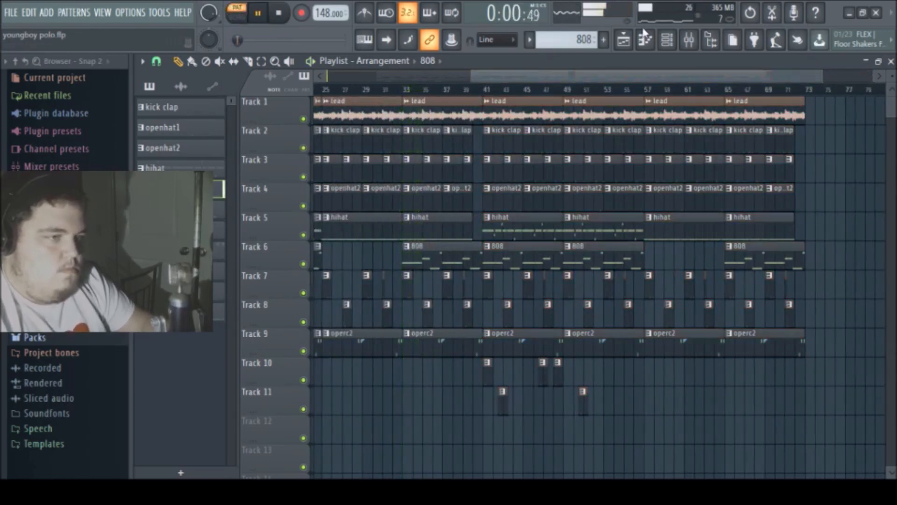
left_click(668, 39)
left_click(689, 40)
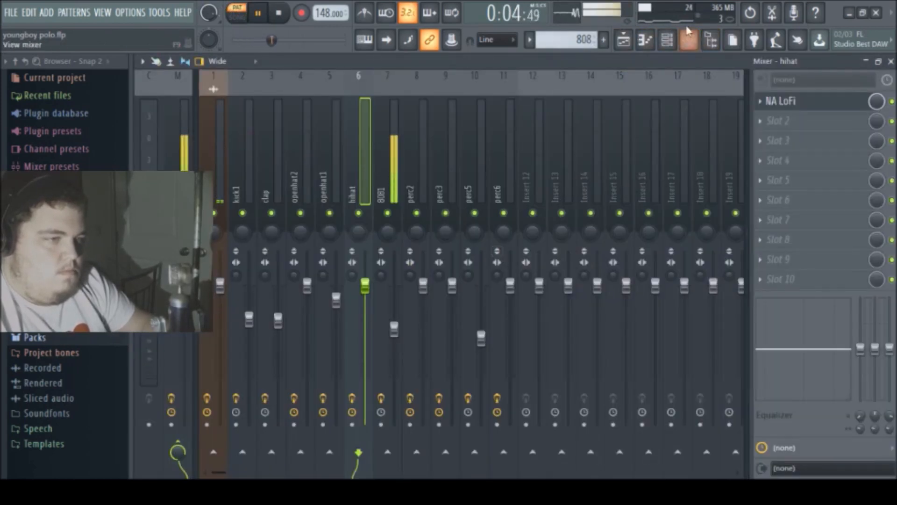
key("space")
left_click(669, 40)
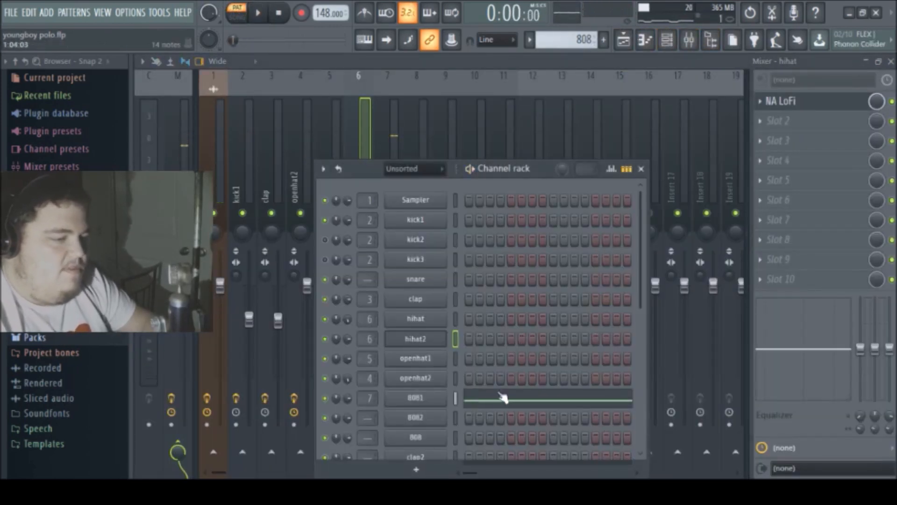
left_click(494, 398)
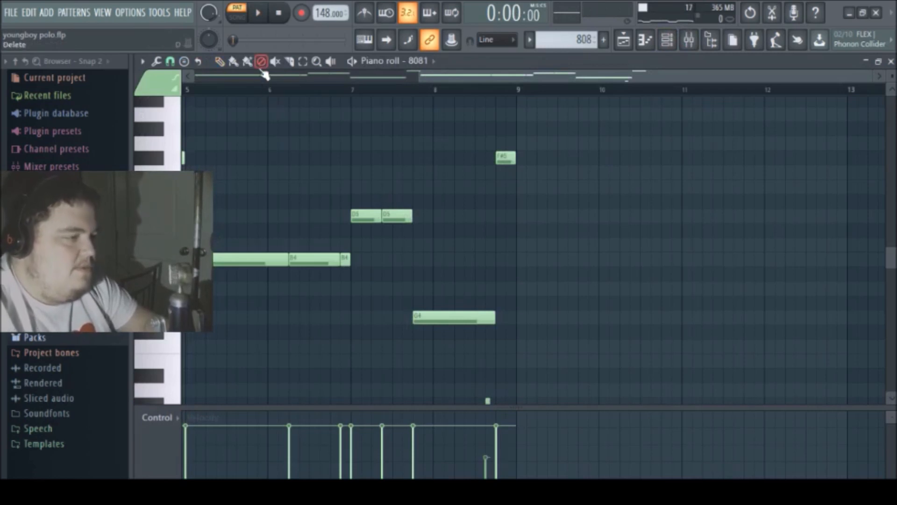
right_click(487, 400)
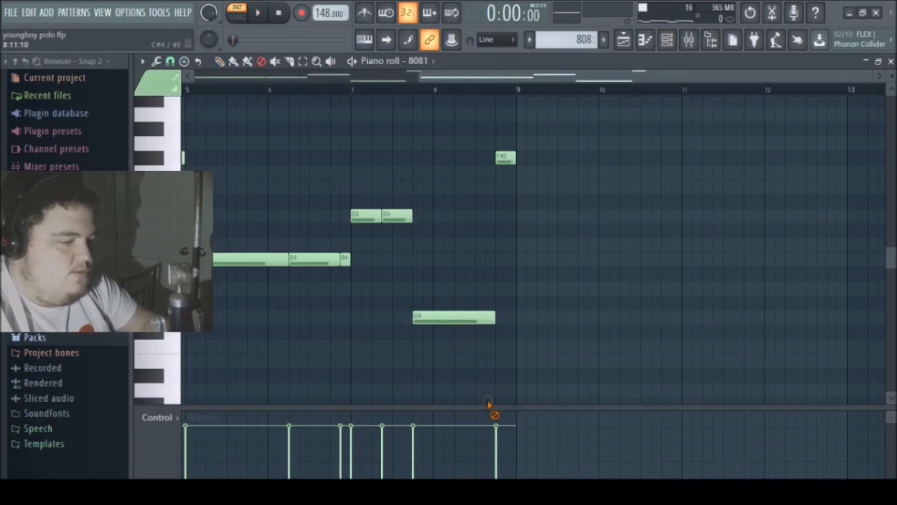
Step: Move all notes of the 808 pattern from the 8081 channel to the 8082 channel and start playback
left_click(317, 62)
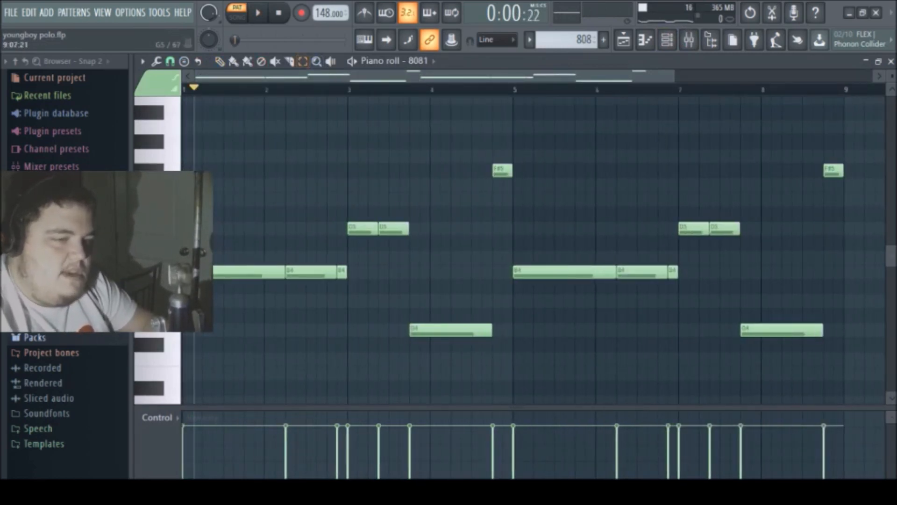
key("ctrl+a")
scroll(864, 221, "down", 1)
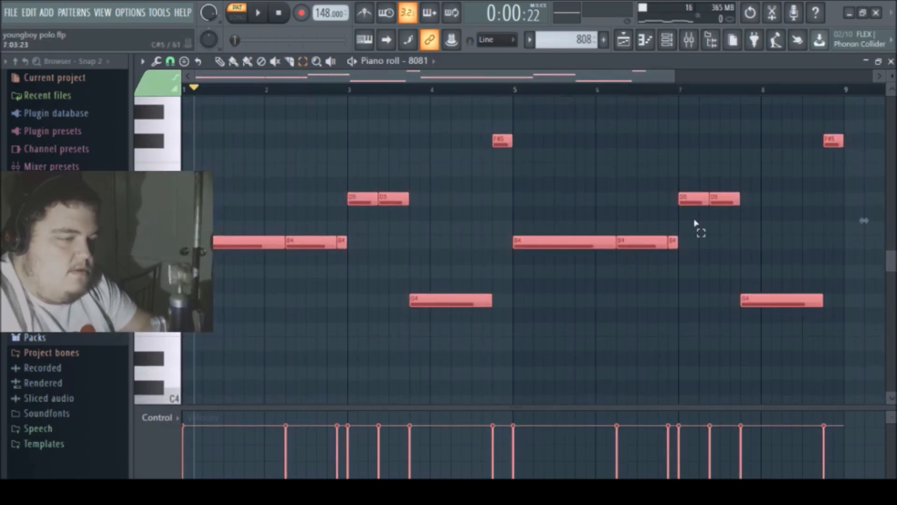
key("Delete")
left_click(668, 40)
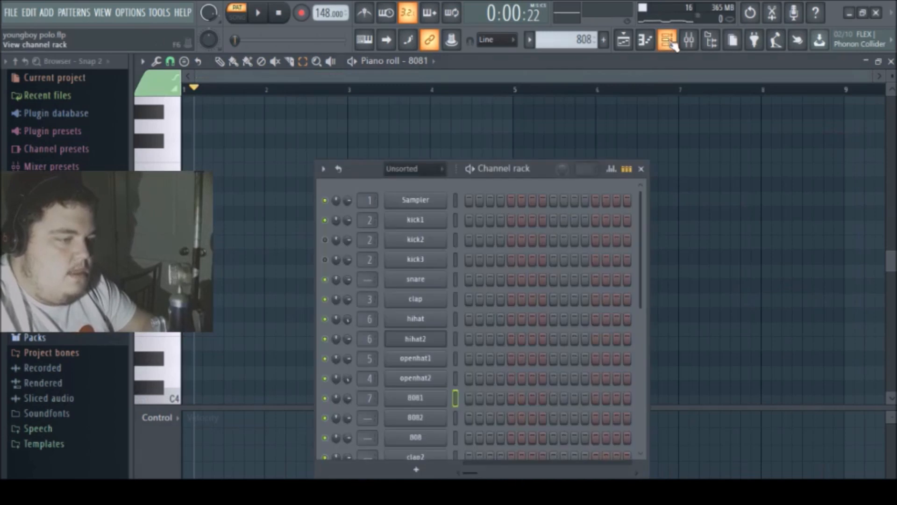
left_click(438, 419)
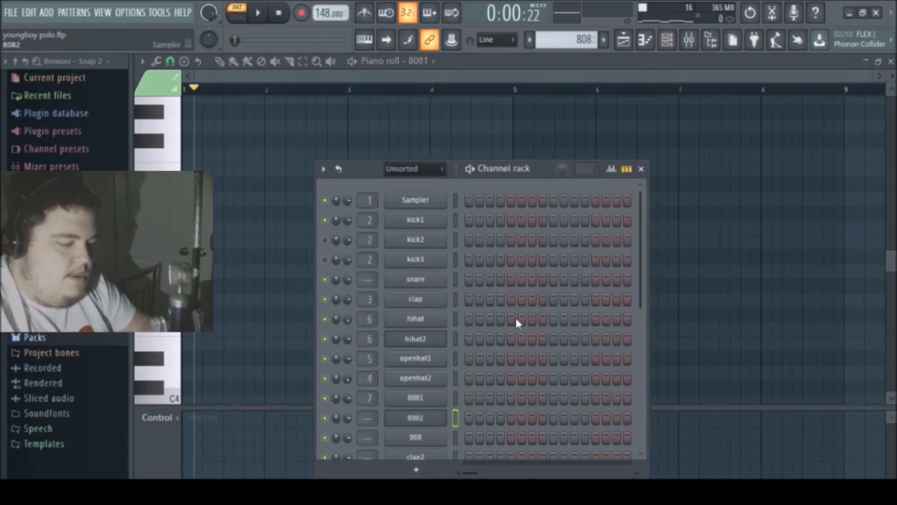
key("F6")
key("ctrl+v")
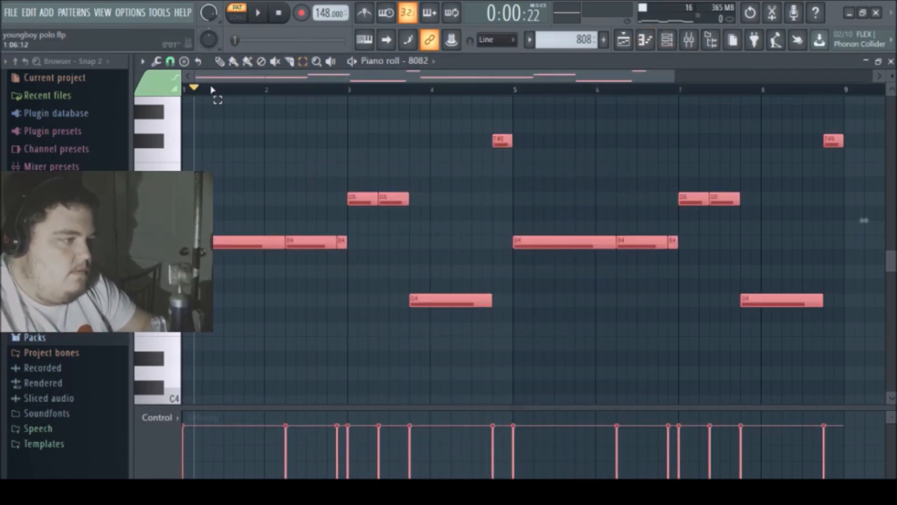
key("space")
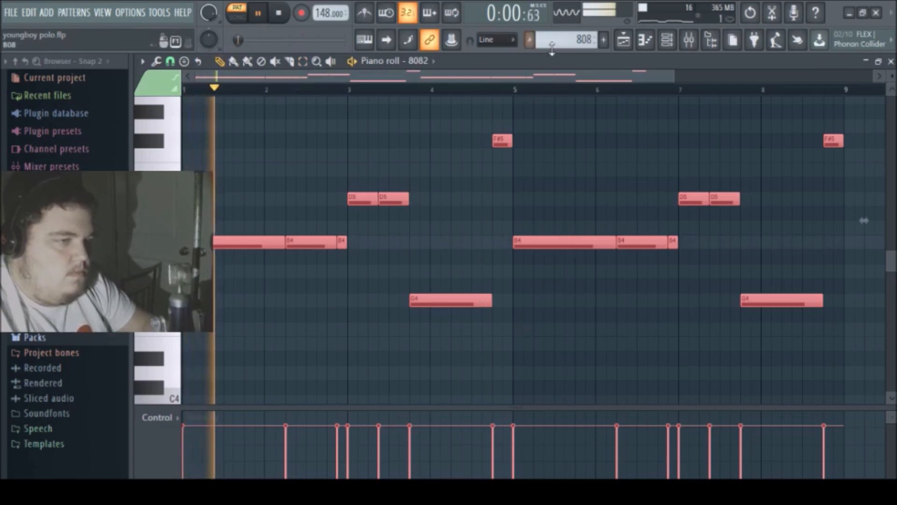
Step: Enable the 8082 sampler's volume envelope with no attack or decay, full sustain and zero release
key("F6")
left_click(421, 436)
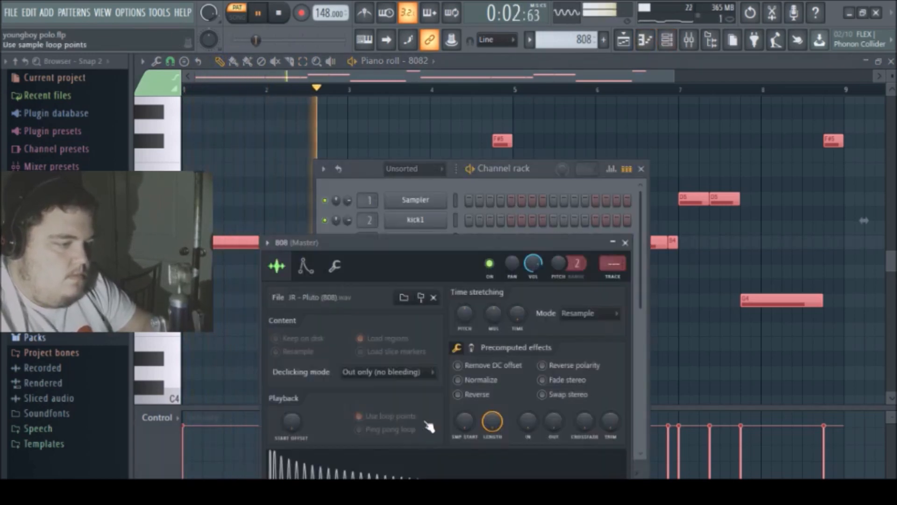
left_click(448, 182)
left_click(421, 417)
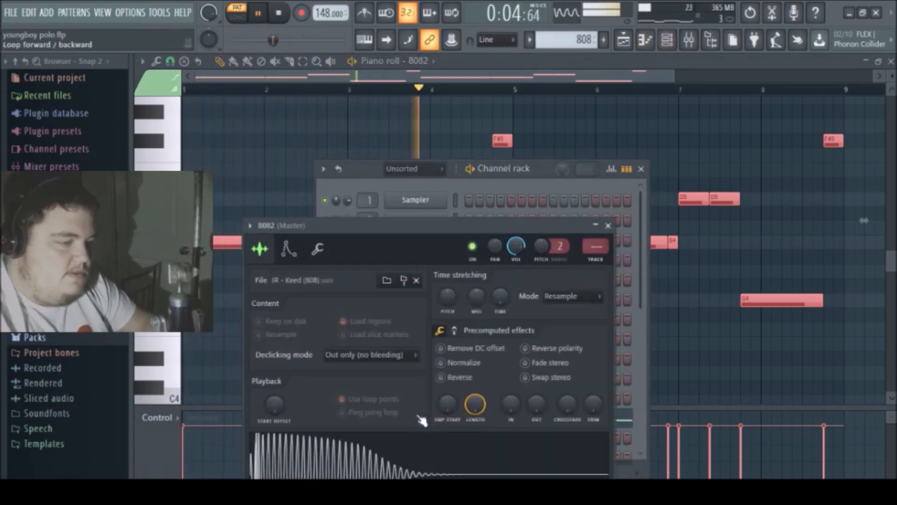
left_click(289, 248)
left_click_drag(287, 377, 330, 411)
left_click_drag(352, 378, 352, 372)
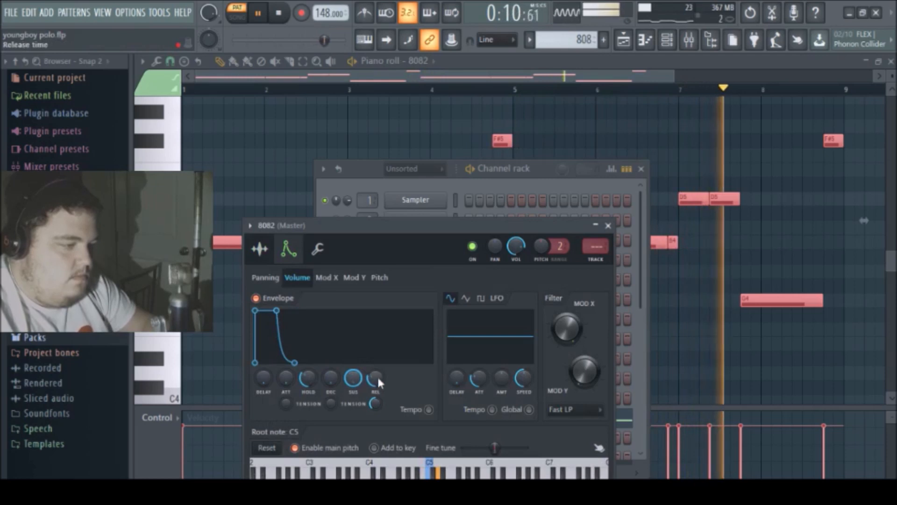
Step: Return to the playlist, recheck the 8082 sampler's envelope and play the song from bar 41
left_click(639, 41)
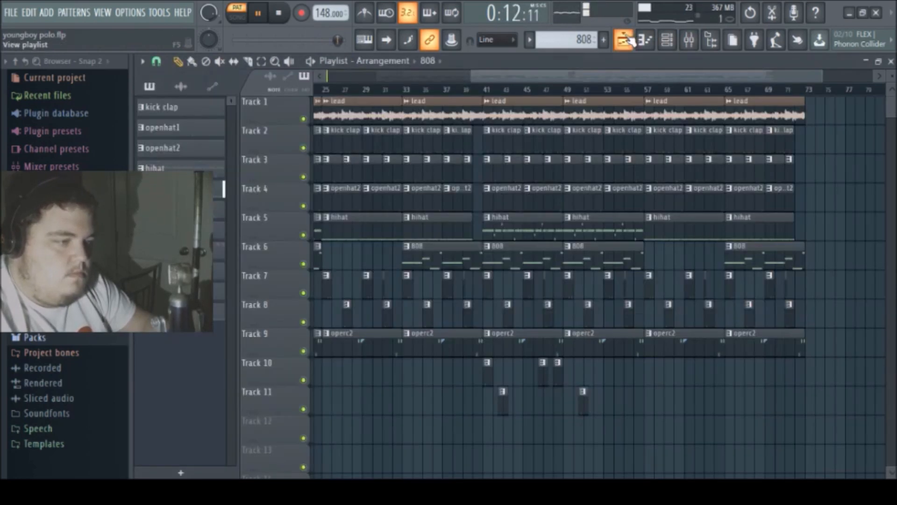
left_click(665, 46)
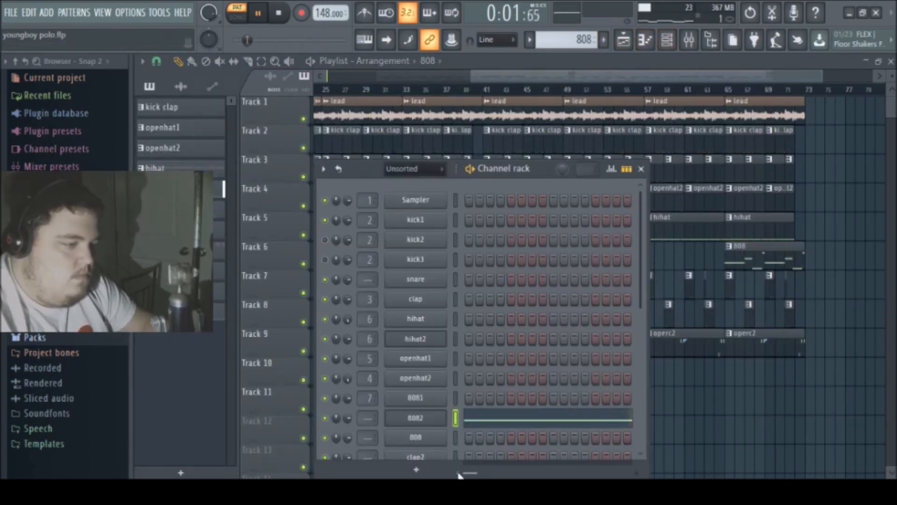
left_click(418, 419)
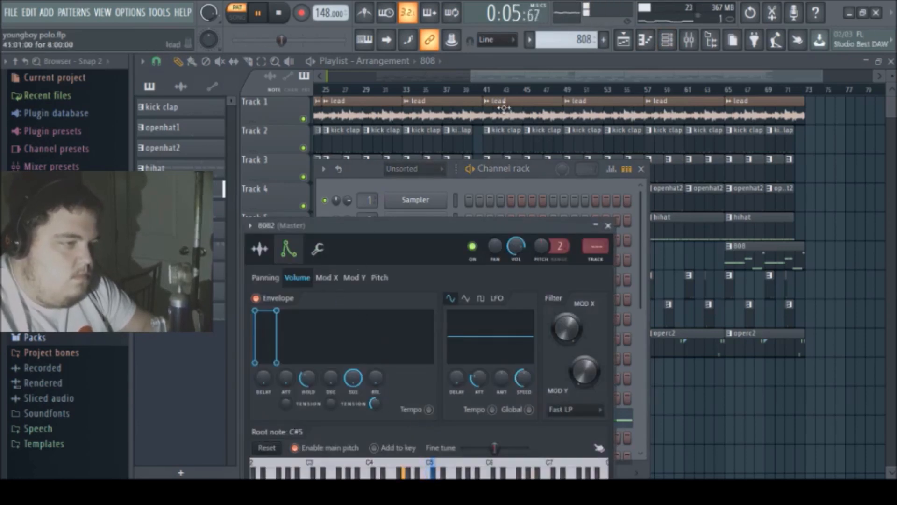
left_click(489, 89)
mouse_move(509, 76)
left_mouse_down()
mouse_move(365, 76)
mouse_move(496, 83)
left_mouse_up()
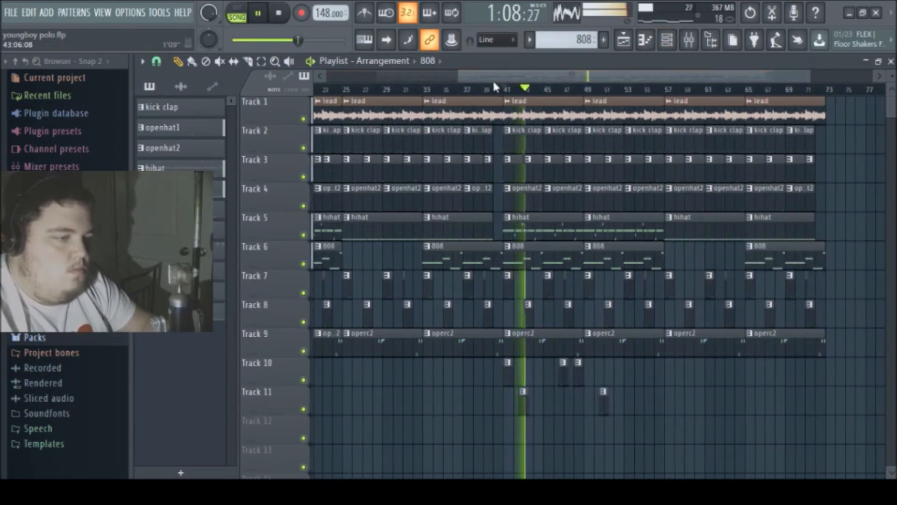
Step: Stop playback, route the 8082 channel to the 8081 mixer track 7, raise that track's fader slightly and resume playback
left_click(689, 39)
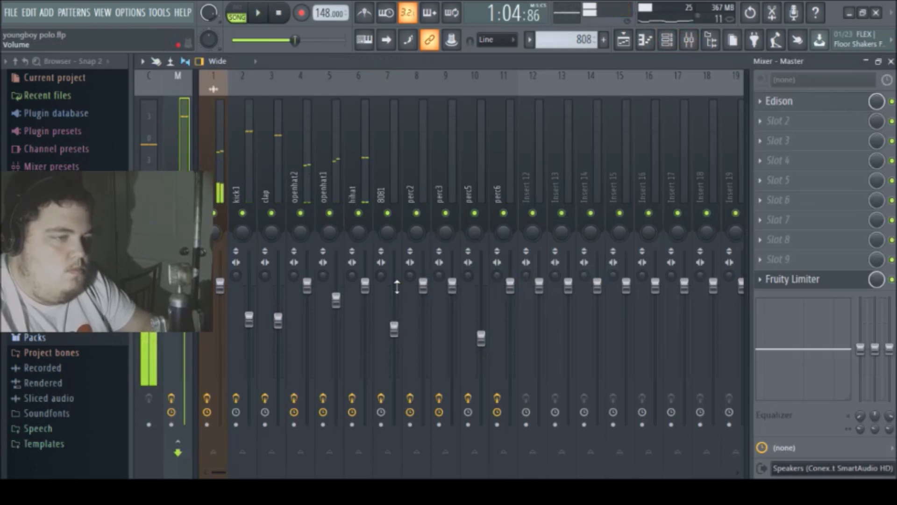
left_click(667, 40)
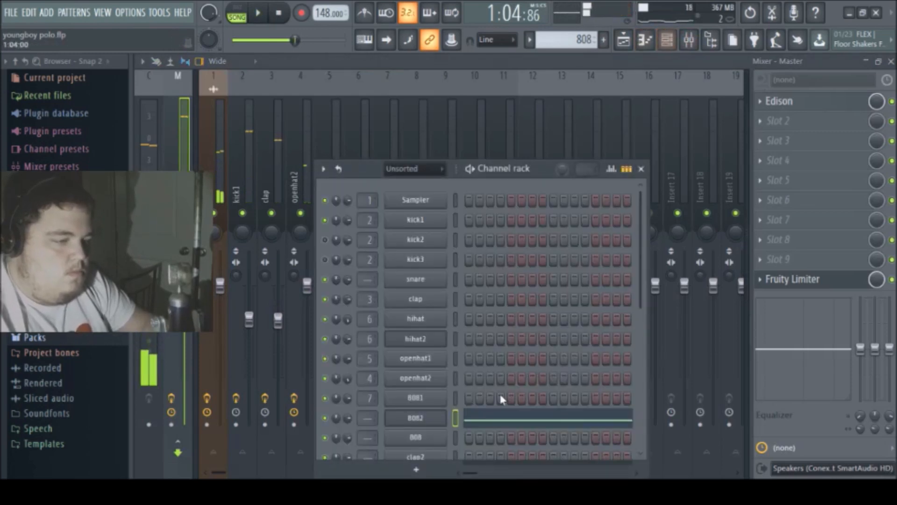
left_click(423, 134)
left_click(391, 141)
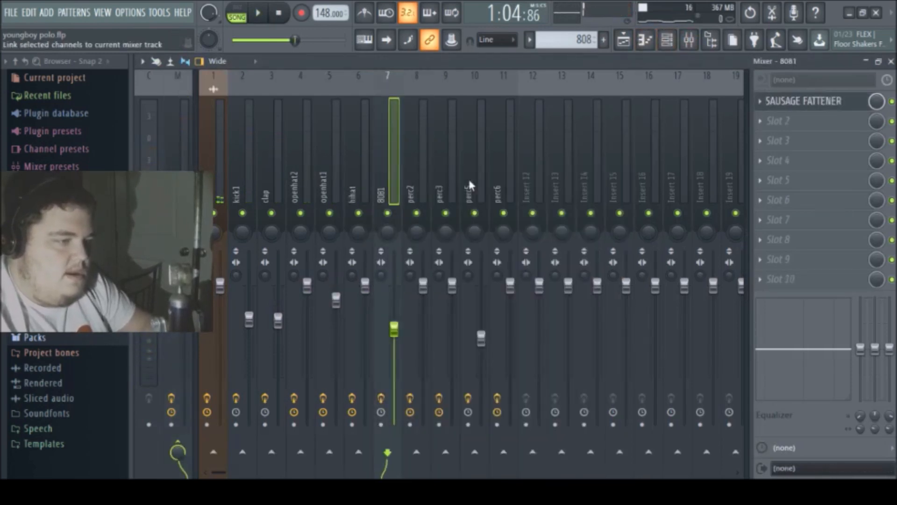
key("space")
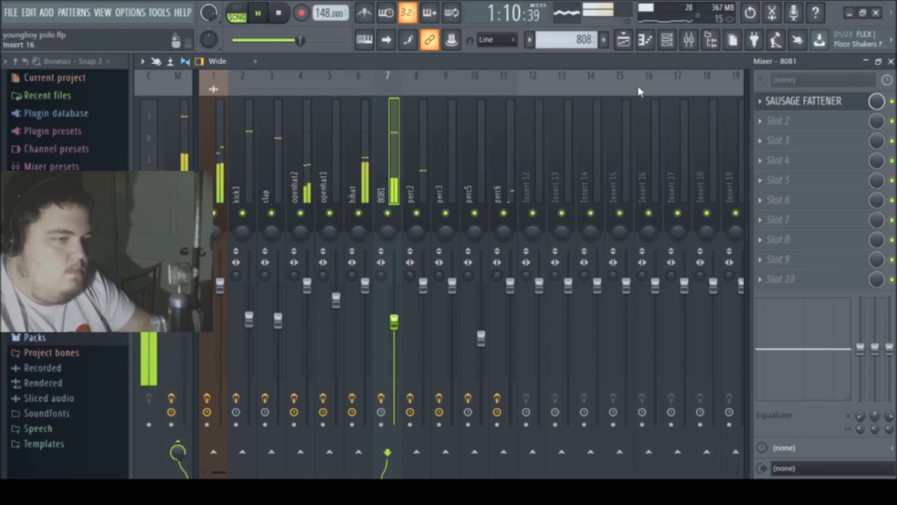
Step: Place another lead clip on Track 1 of the playlist at bar 73 and play the song from just before it
left_click(625, 40)
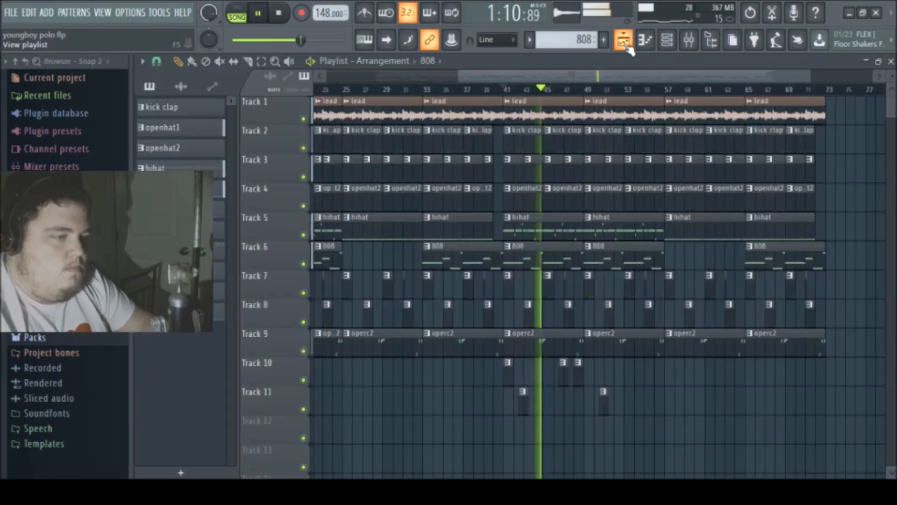
left_click(279, 62)
right_click(525, 265)
left_click(178, 62)
left_click_drag(387, 79, 597, 81)
left_click(590, 111)
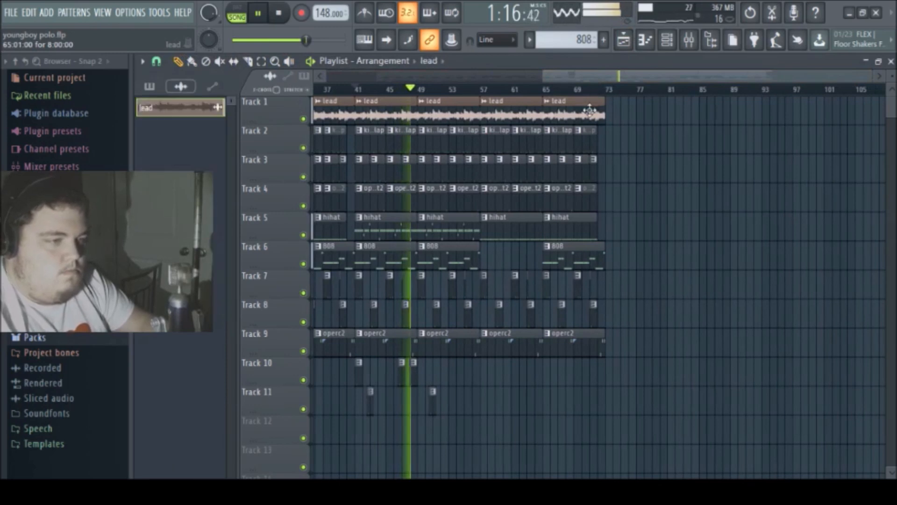
left_click(611, 114)
left_click(602, 90)
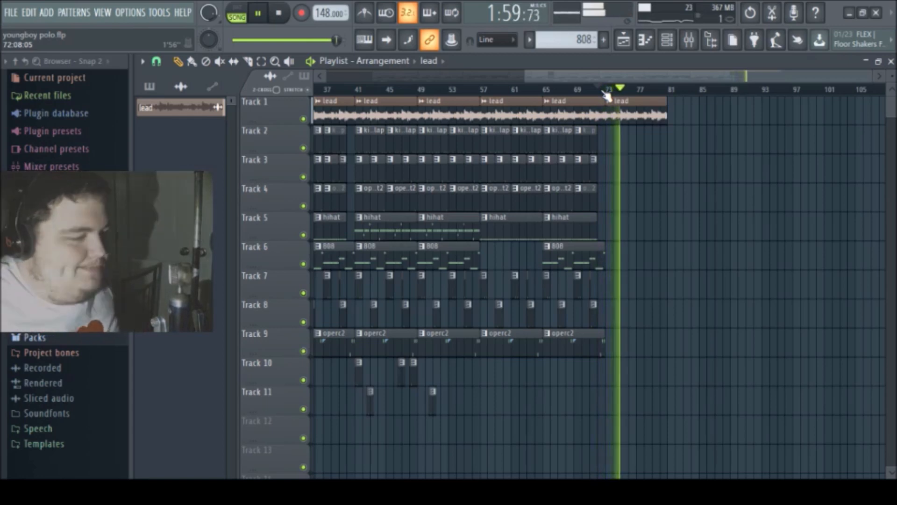
Step: Fit the whole arrangement from bar 1 to bar 81 into the playlist view and stop playback
left_click(274, 61)
right_click(505, 337)
right_click(505, 336)
key("space")
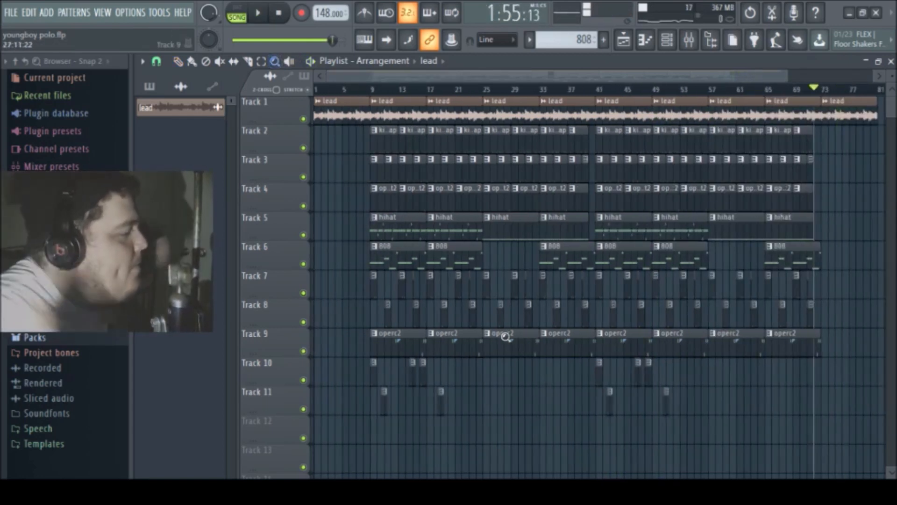